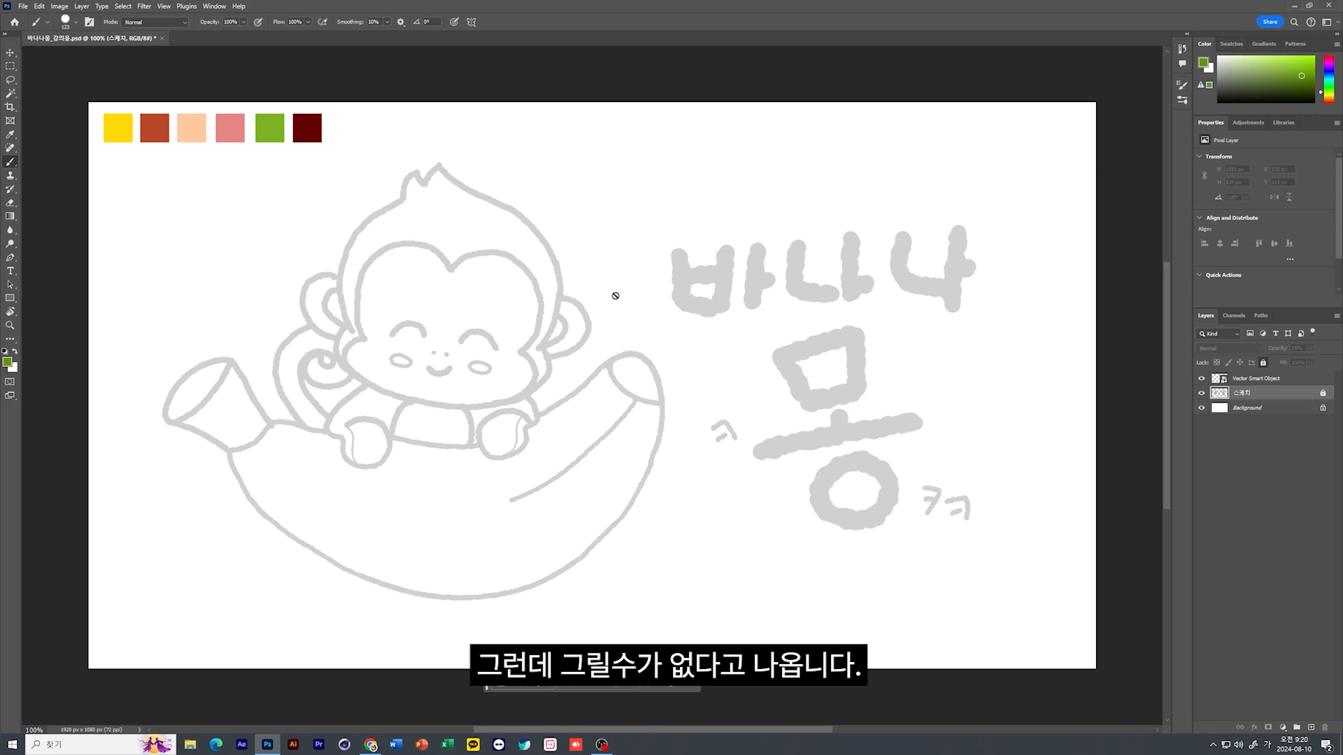
Add a new layer named "line" above the sketch layer, and try a green brush stroke on it before undoing the stroke
click(1310, 729)
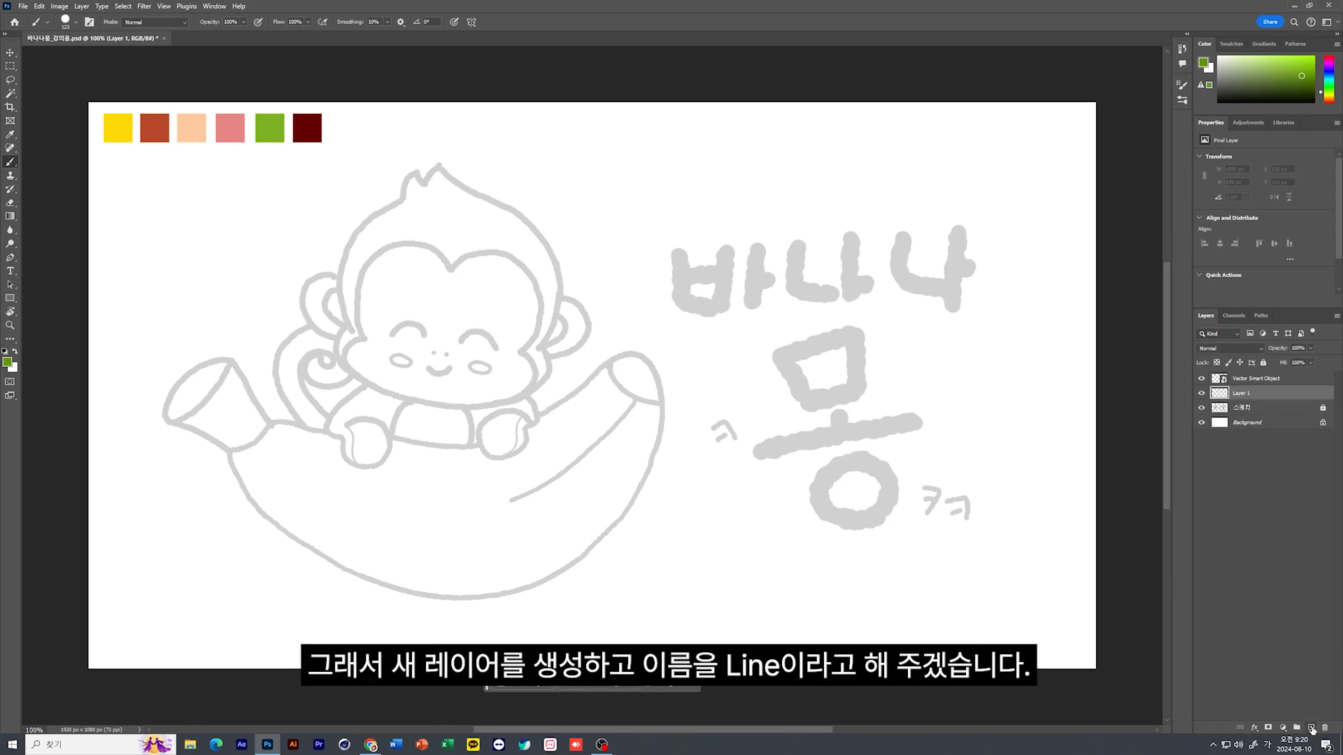
double_click(1240, 393)
text(선그리기)
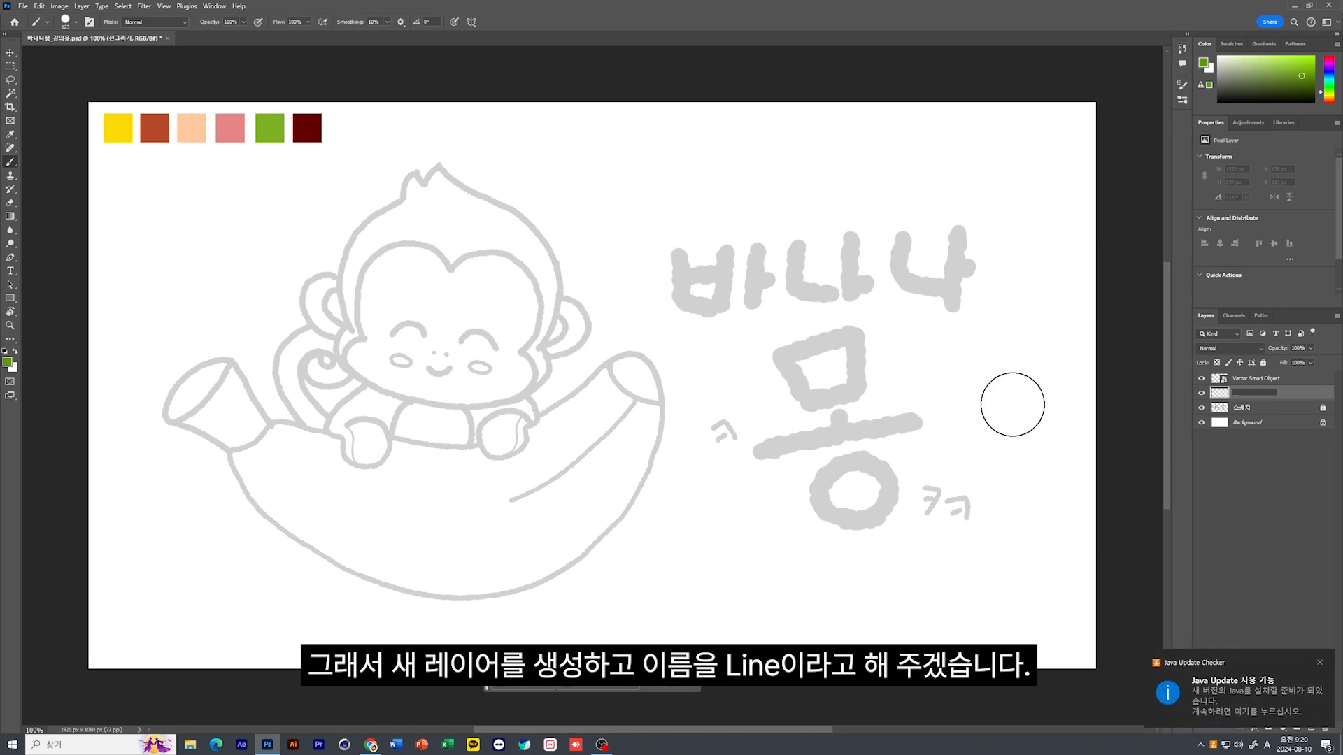
text(line)
key(Return)
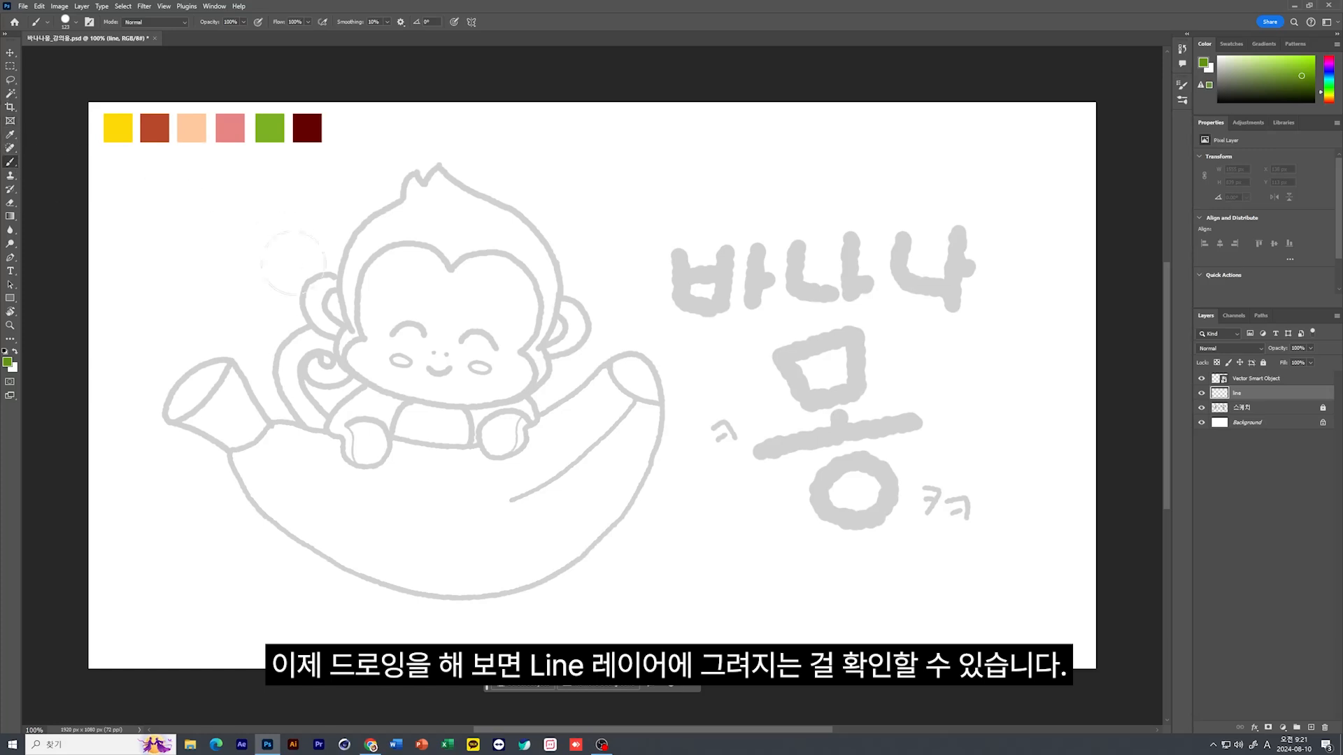
mouse_move(165, 287)
mouse_down()
mouse_move(300, 290)
mouse_move(643, 248)
mouse_up()
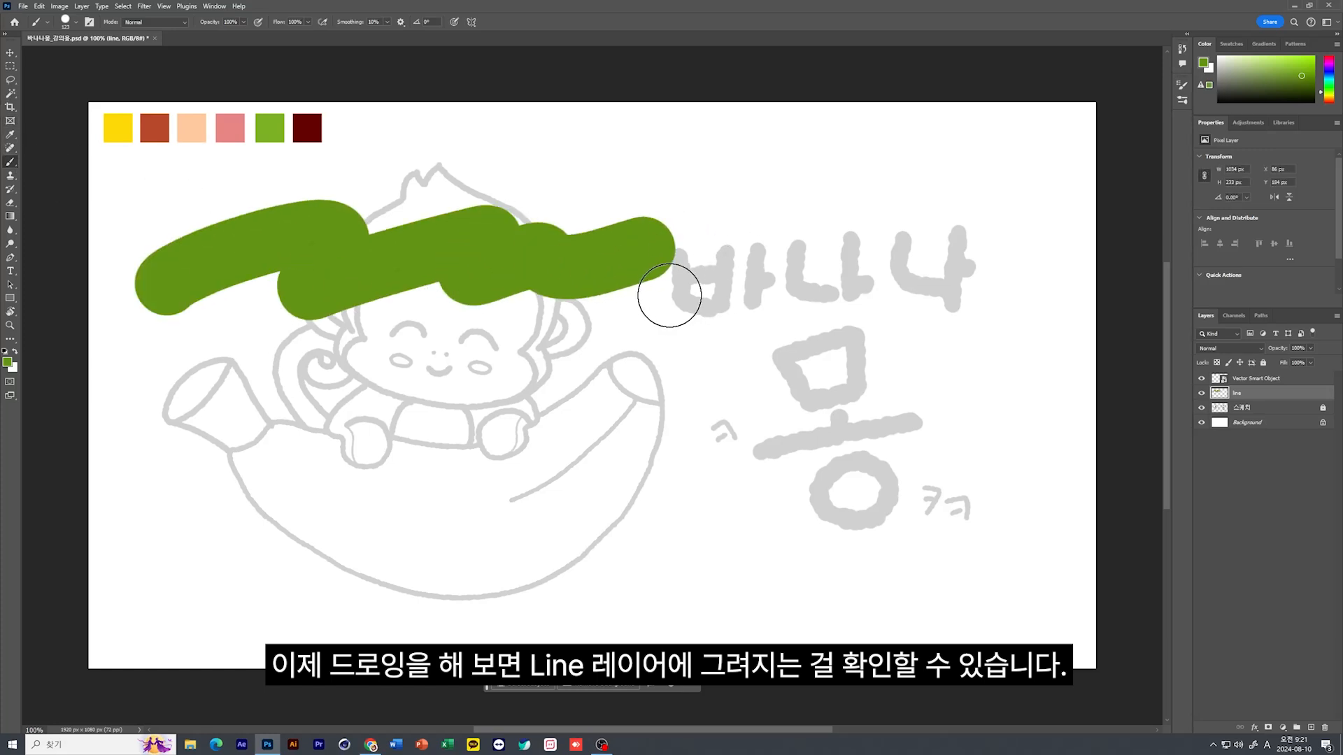
key(ctrl+z)
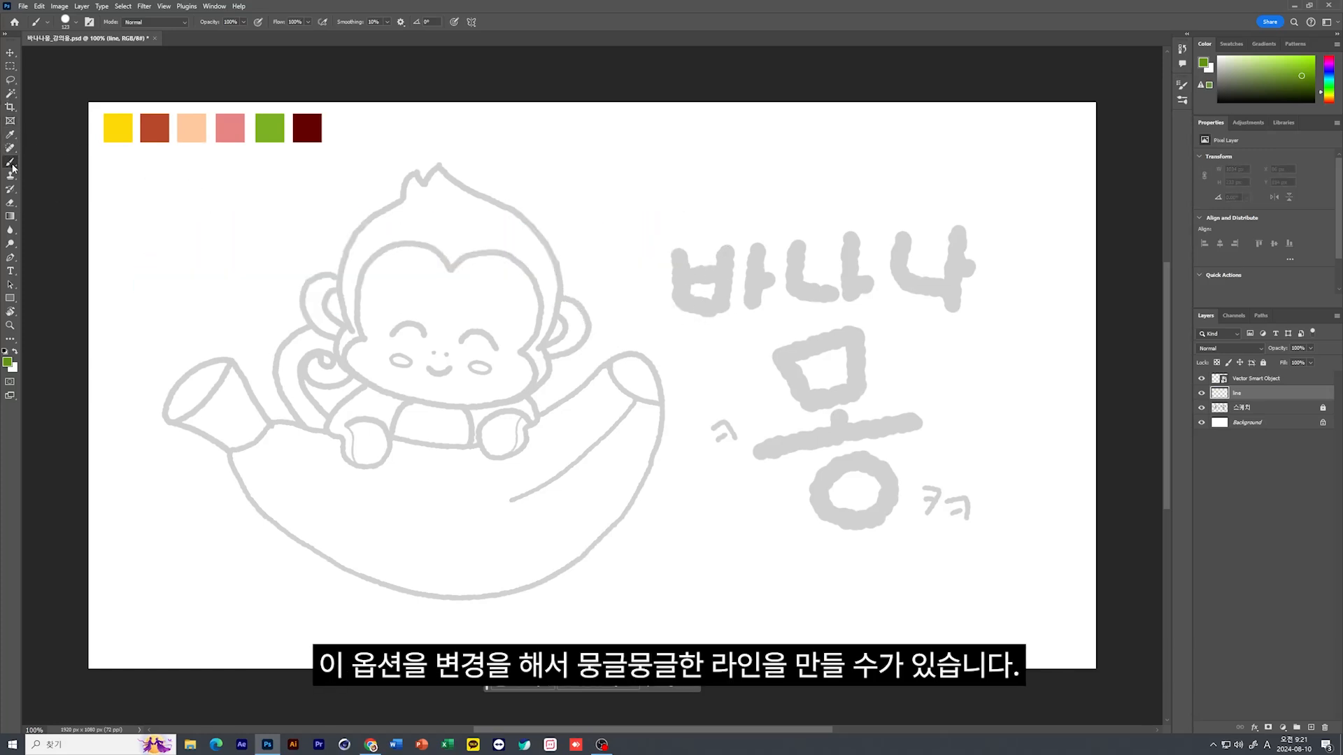
Choose the Hard Round brush from General Brushes at 23 px and try it along the monkey's head outline, undoing the stroke
click(76, 23)
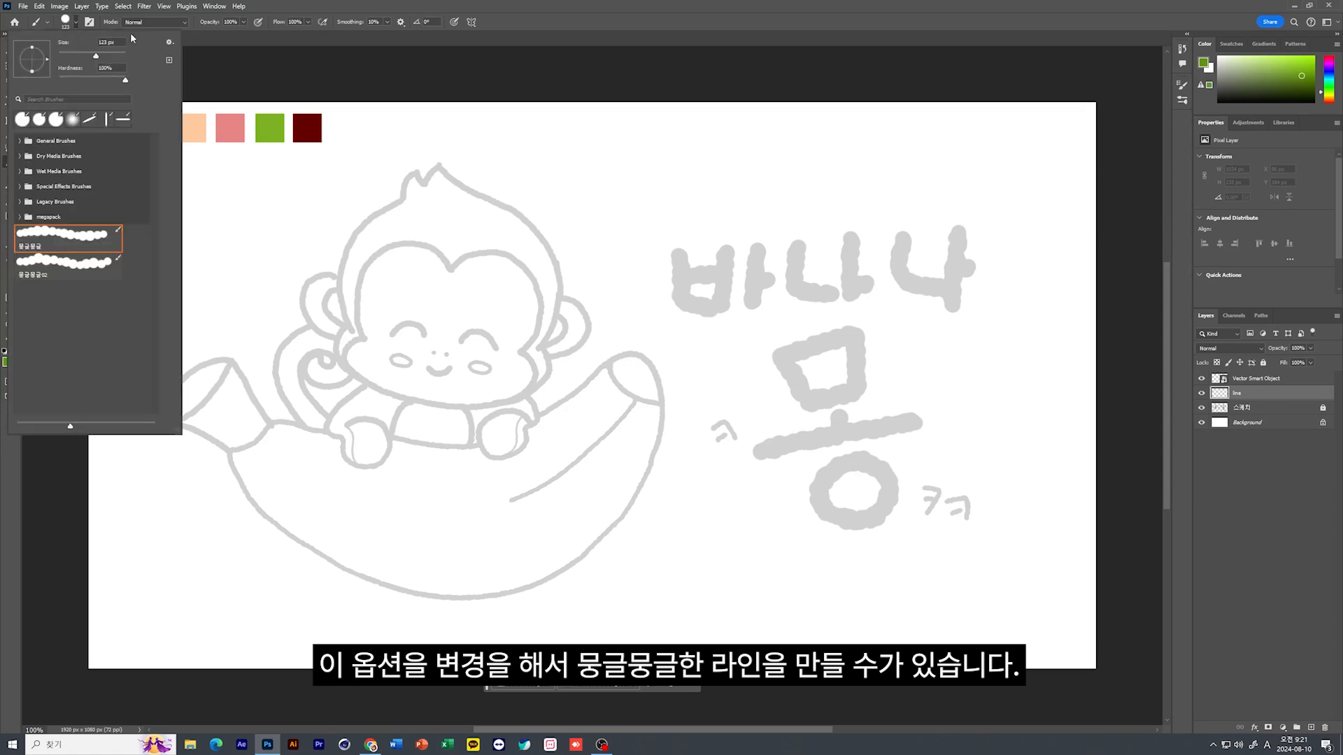
drag(94, 54, 74, 58)
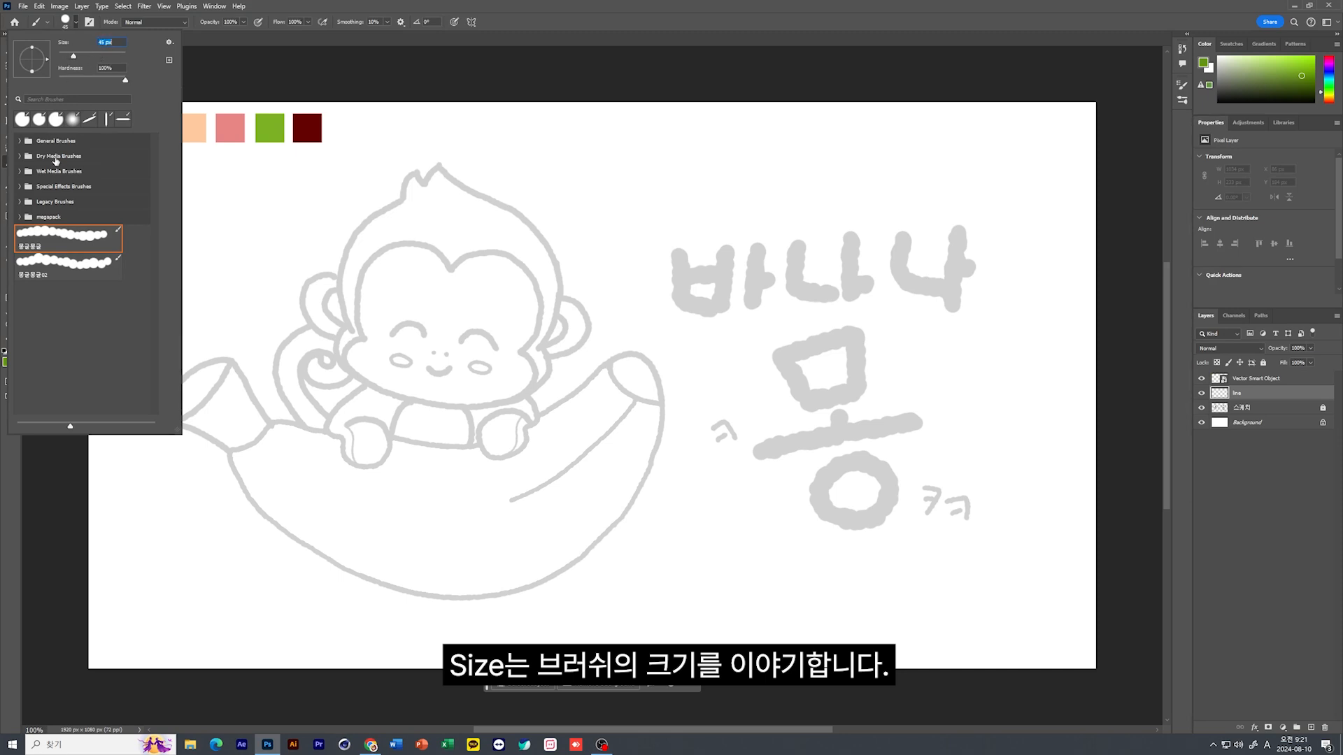
click(38, 142)
click(20, 140)
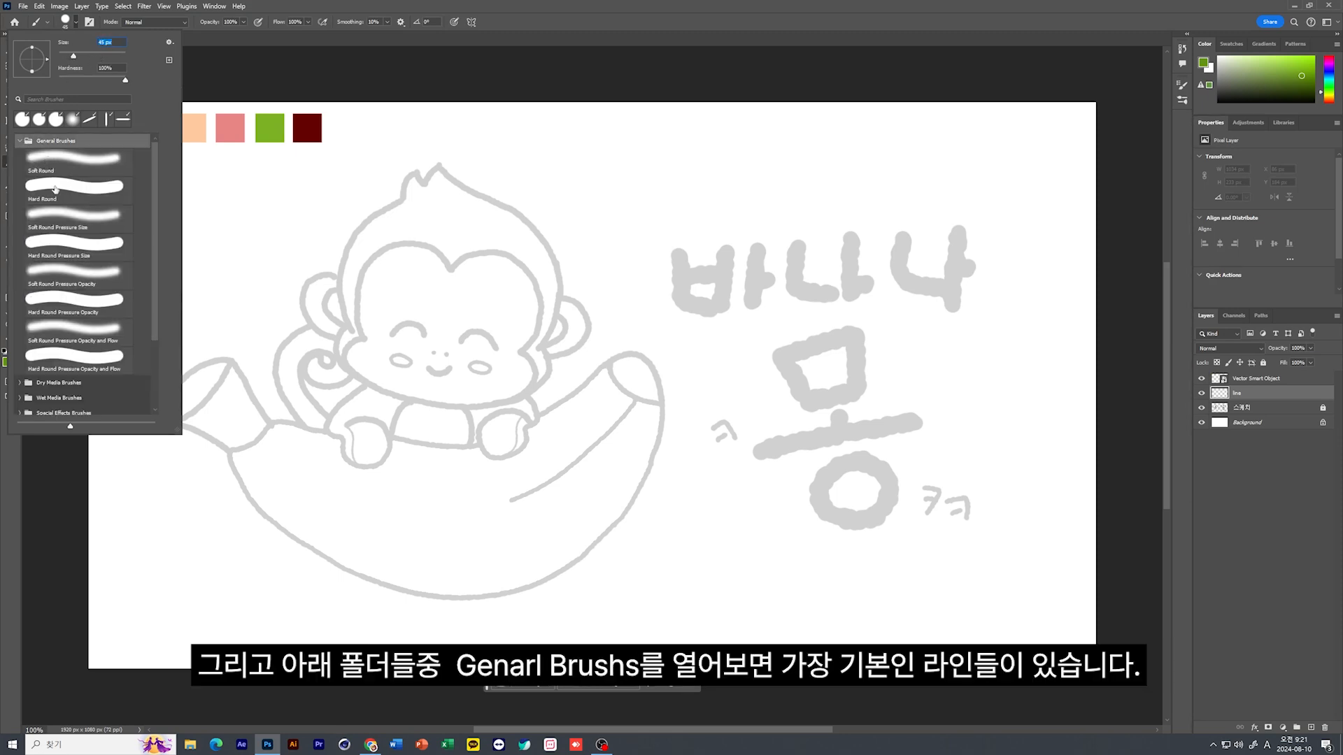
click(70, 160)
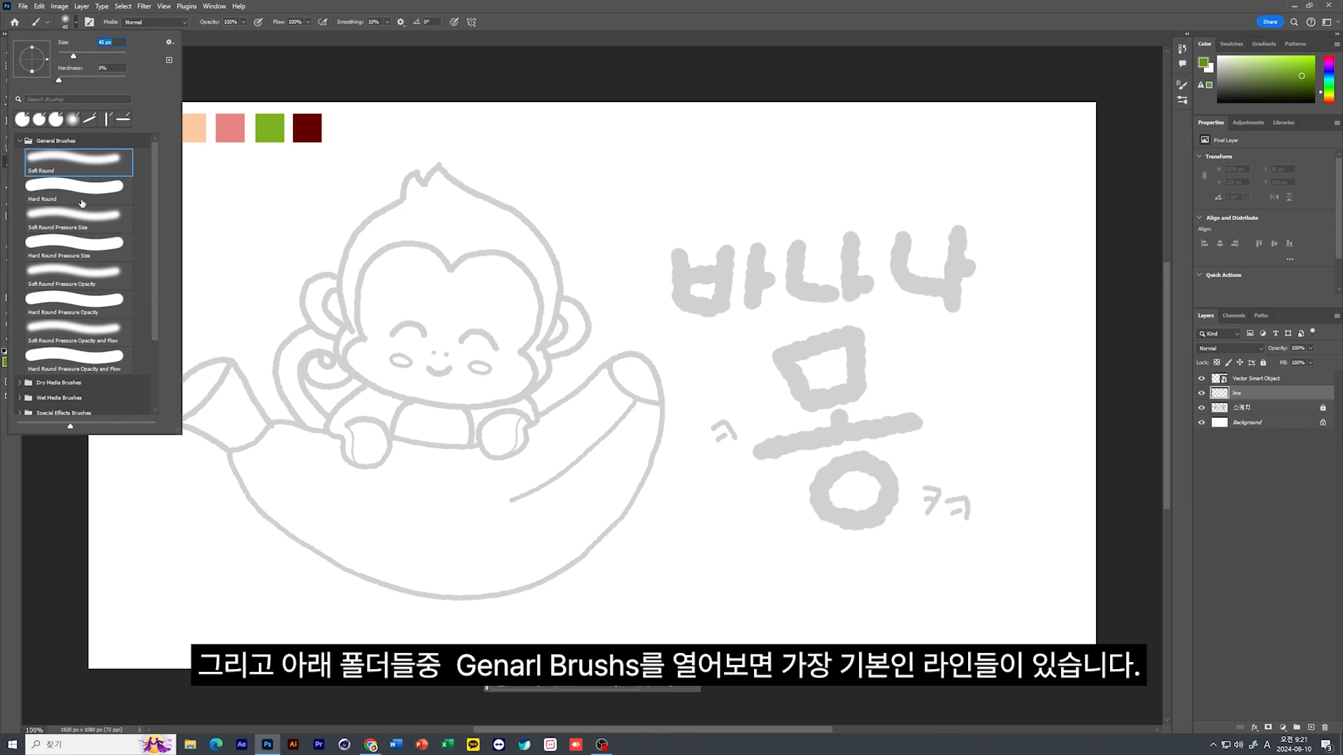
click(79, 197)
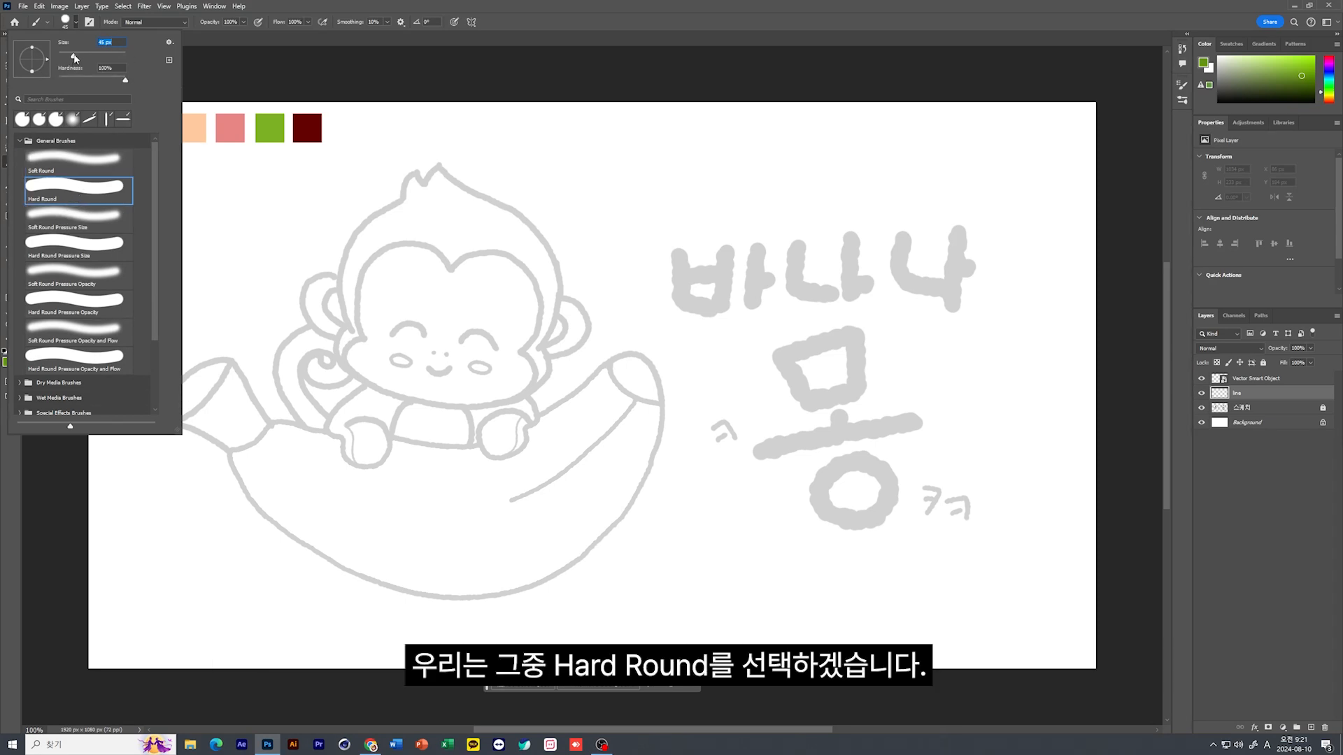
drag(75, 58, 71, 58)
click(416, 173)
mouse_move(417, 171)
mouse_down()
mouse_move(348, 237)
mouse_move(334, 293)
mouse_move(353, 341)
mouse_up()
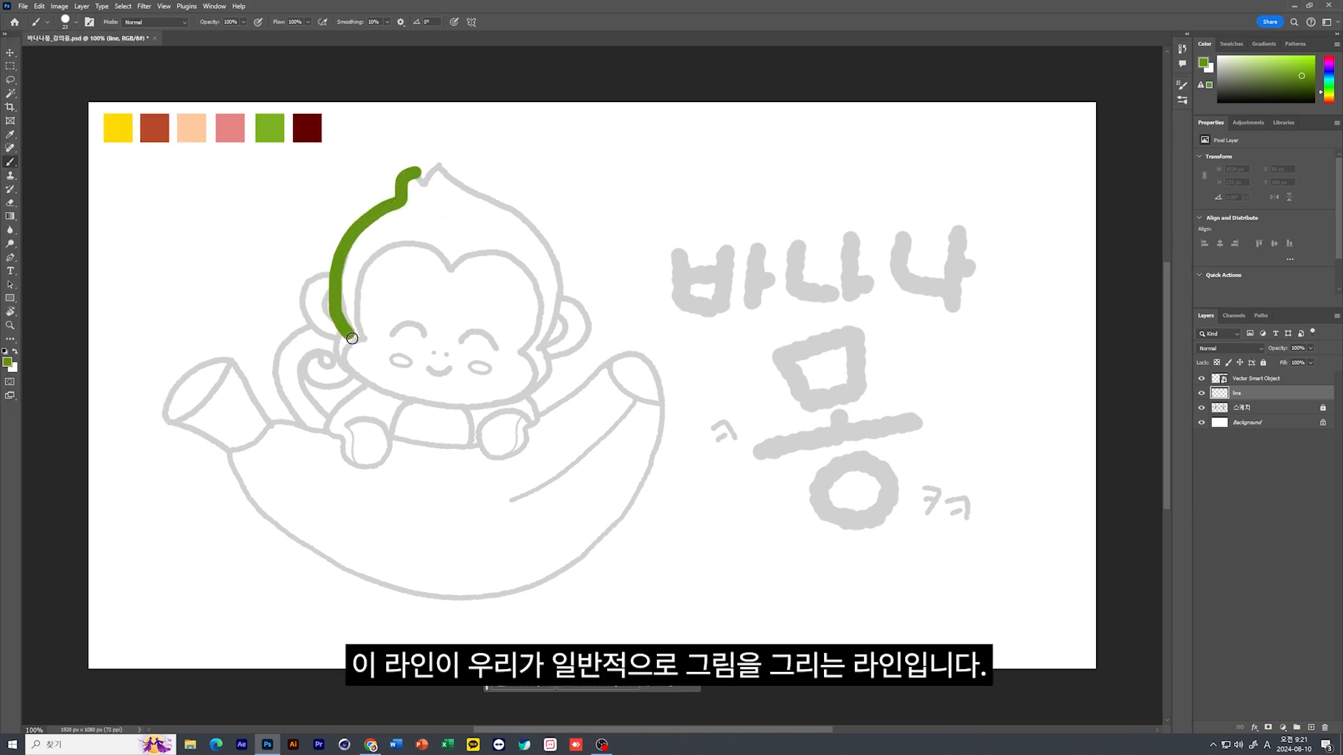
key(ctrl+z)
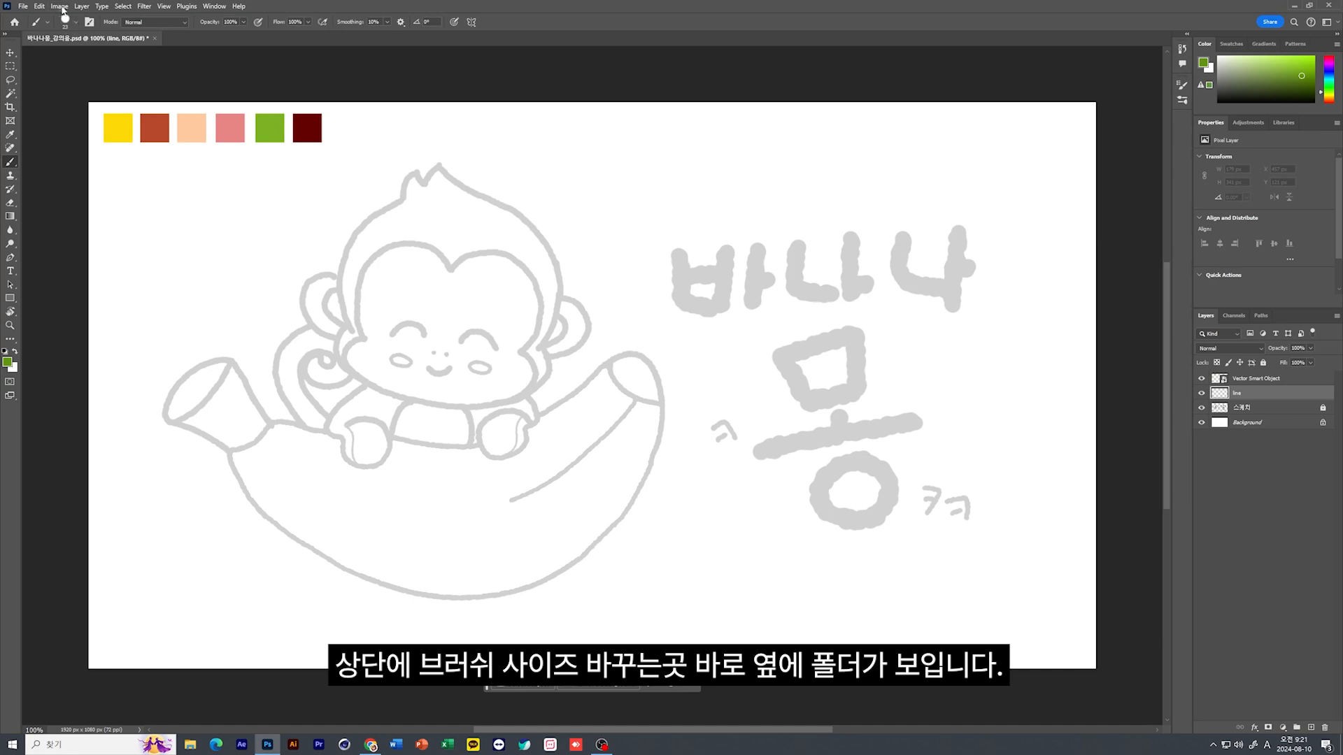
Show the detailed brush settings, set the tip to 32 px with 100% hardness, and try a scribble over the monkey's face, undoing it
click(89, 22)
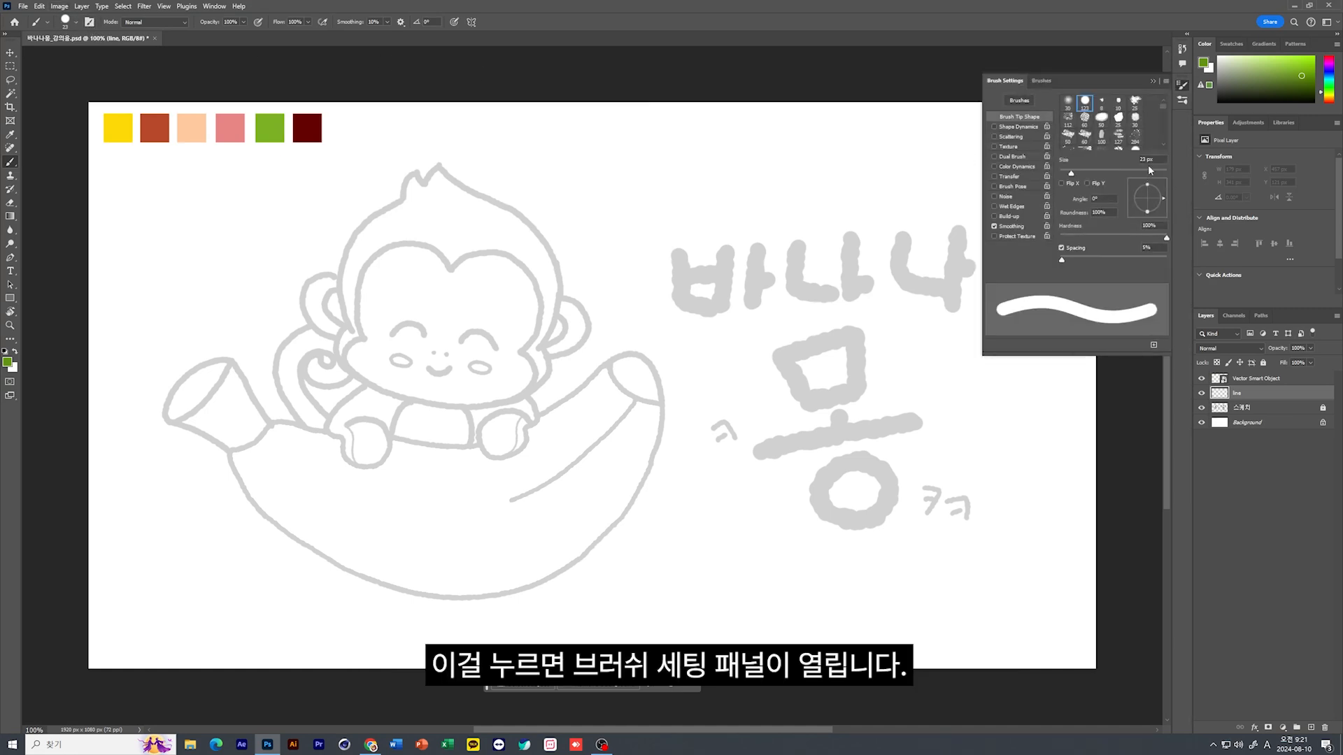
click(1084, 102)
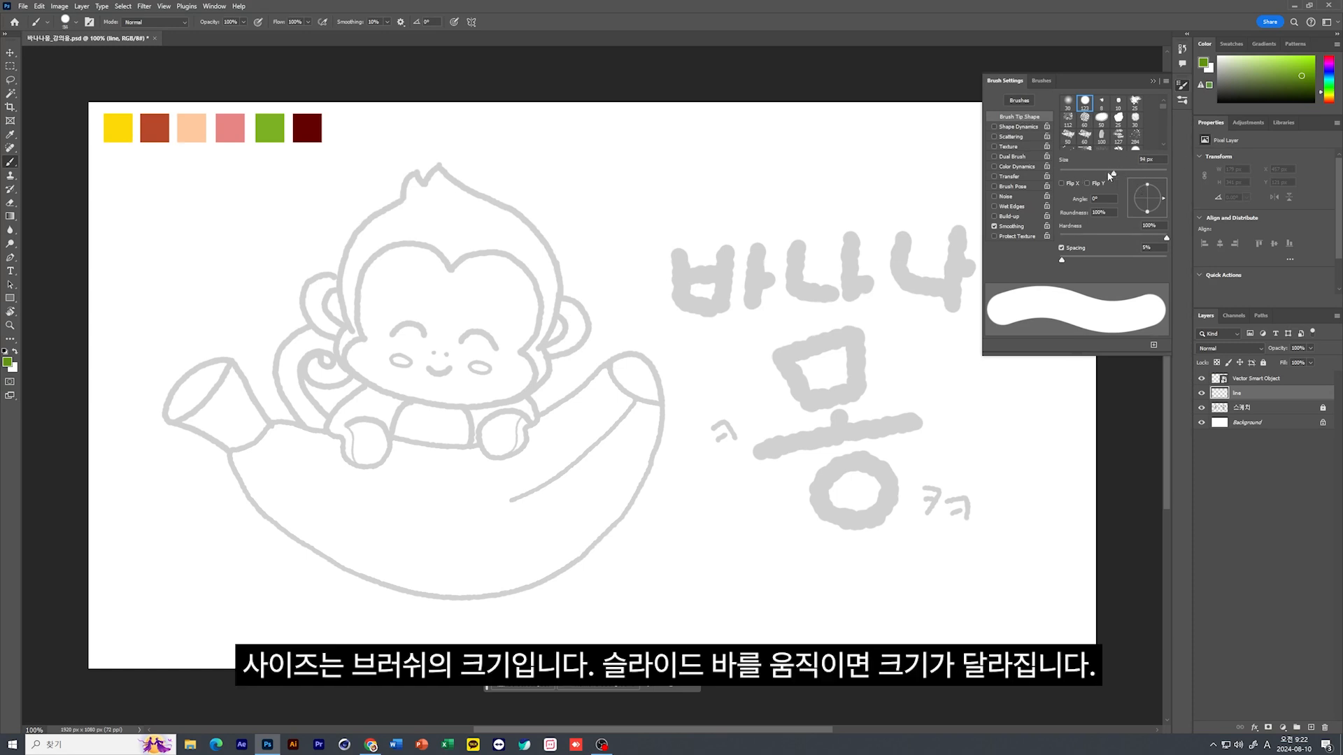
drag(1111, 174, 1076, 174)
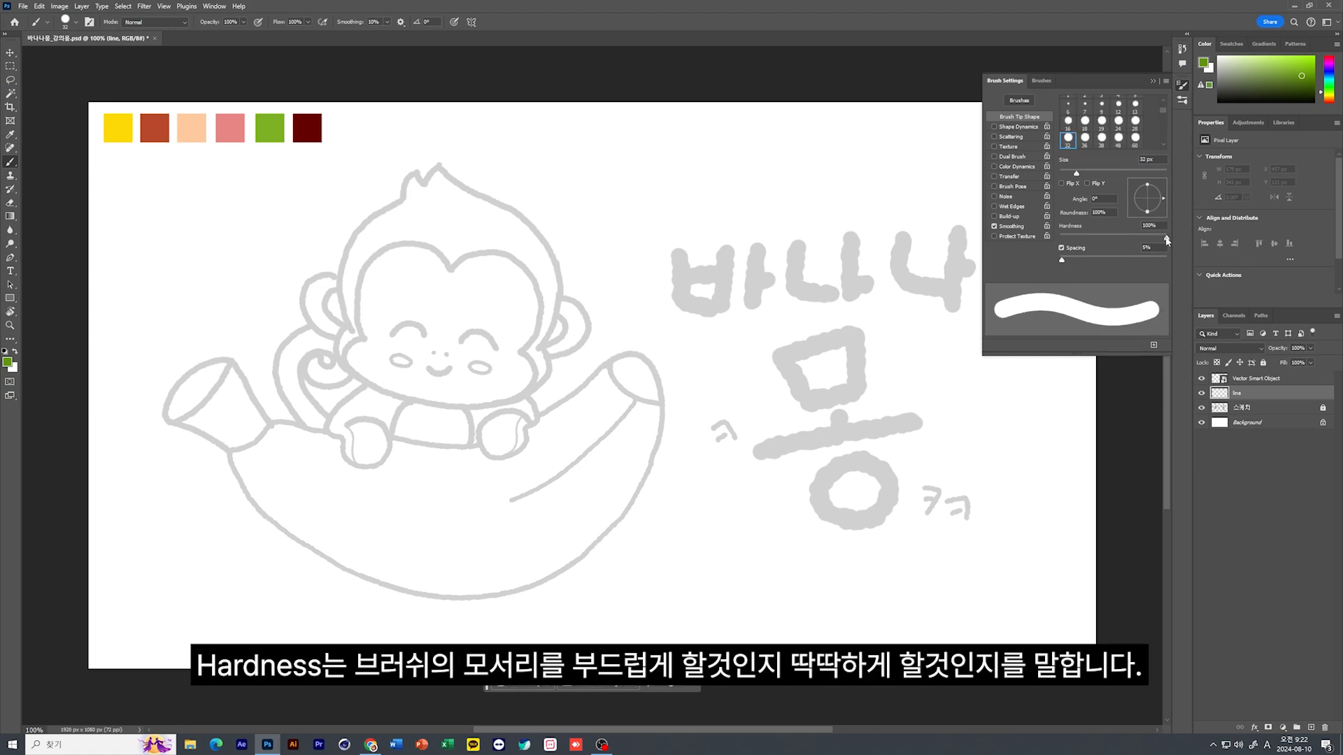
drag(1165, 237, 1059, 237)
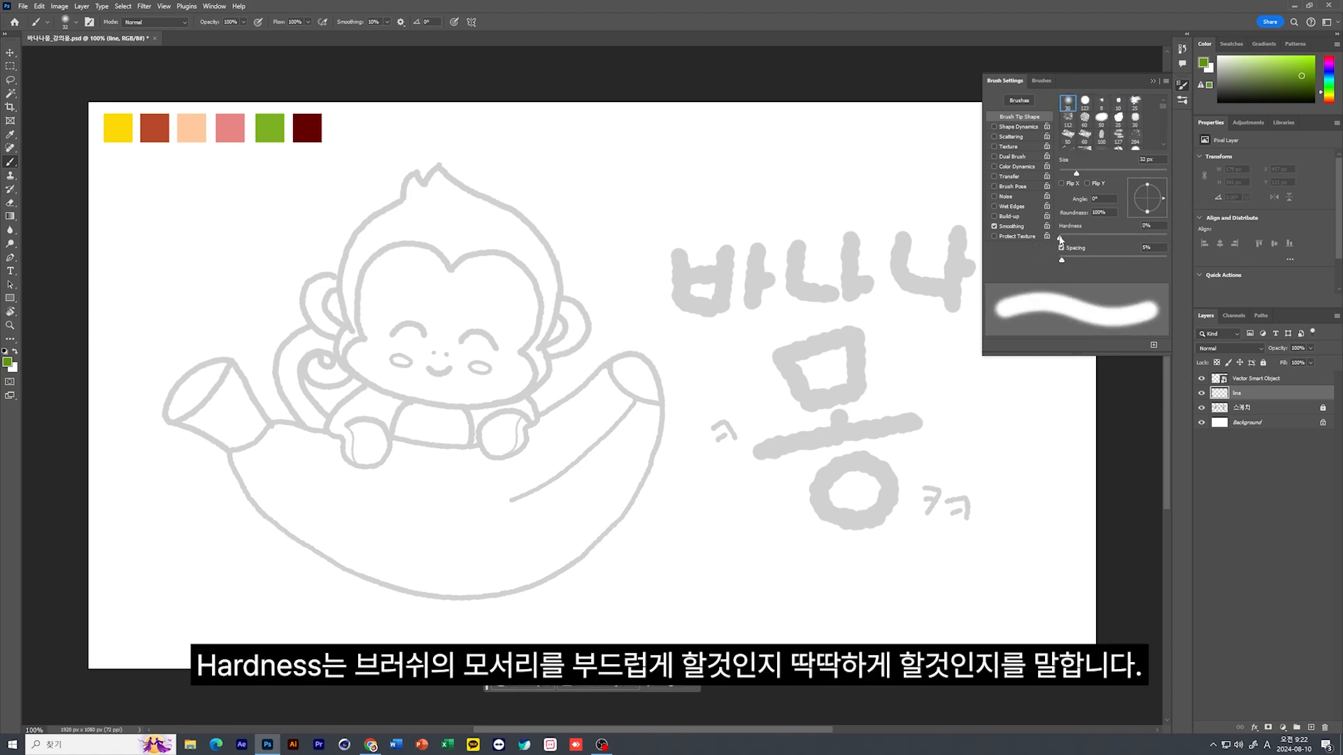
drag(1060, 237, 1182, 239)
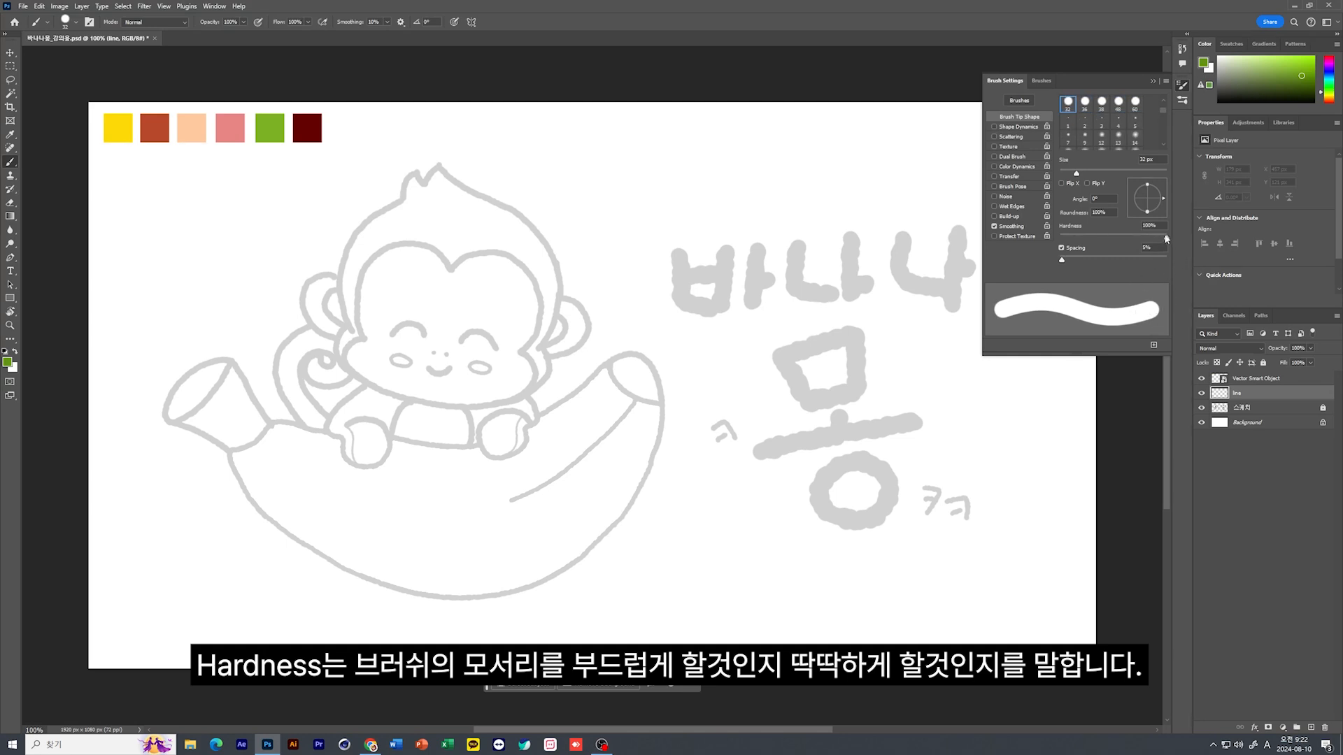
mouse_move(330, 340)
mouse_down()
mouse_move(454, 292)
mouse_move(407, 382)
mouse_move(538, 351)
mouse_up()
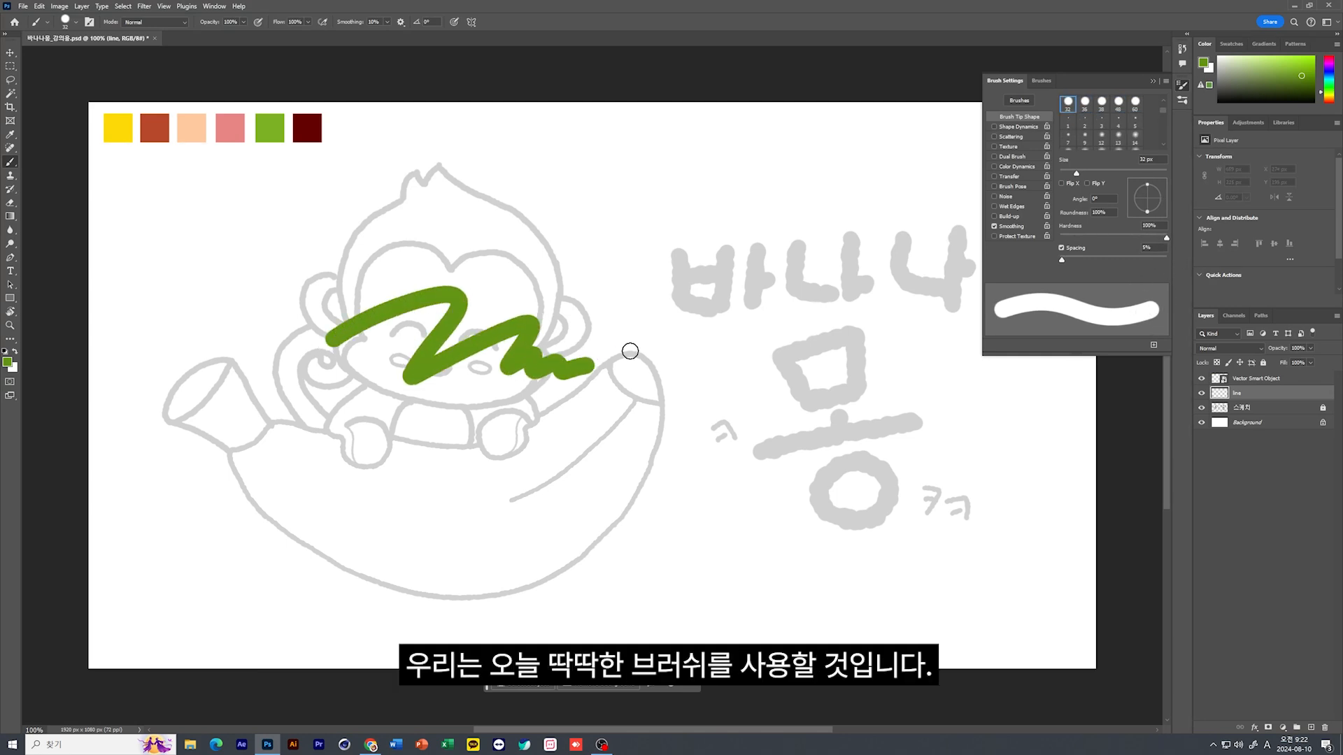
key(ctrl+z)
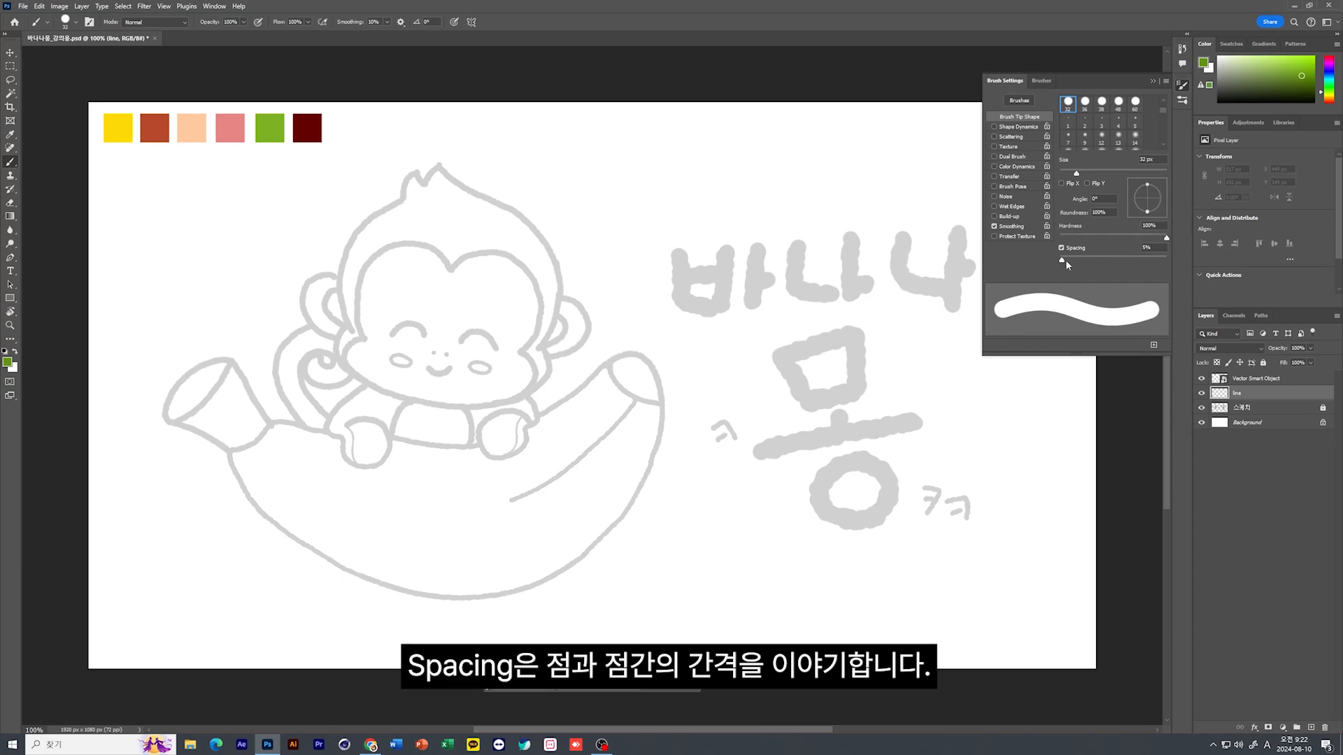
Try a dotted stroke with 259% brush spacing, and set the brush to 27 px with about 65% spacing
drag(1066, 261, 1144, 260)
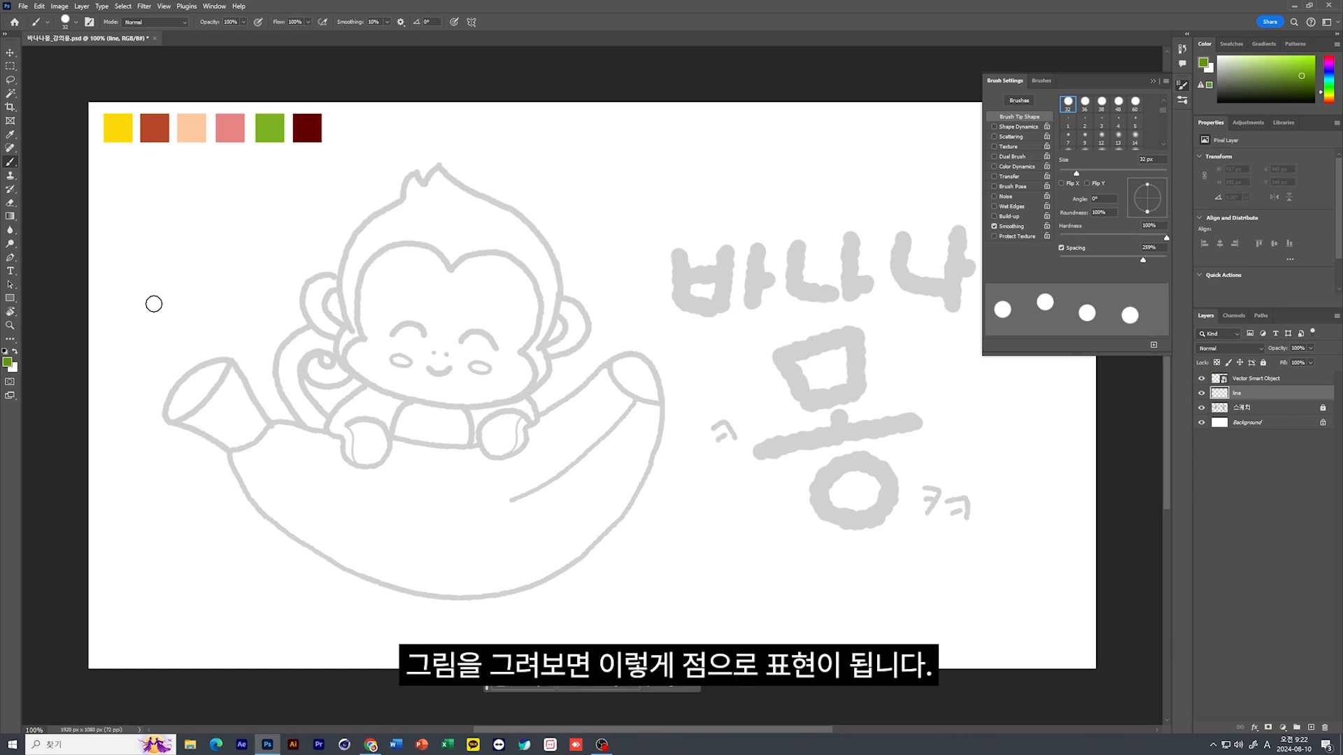
mouse_move(154, 303)
mouse_down()
mouse_move(197, 279)
mouse_move(255, 280)
mouse_move(246, 313)
mouse_move(269, 337)
mouse_move(430, 276)
mouse_move(429, 342)
mouse_move(560, 289)
mouse_move(576, 316)
mouse_move(619, 333)
mouse_move(693, 294)
mouse_up()
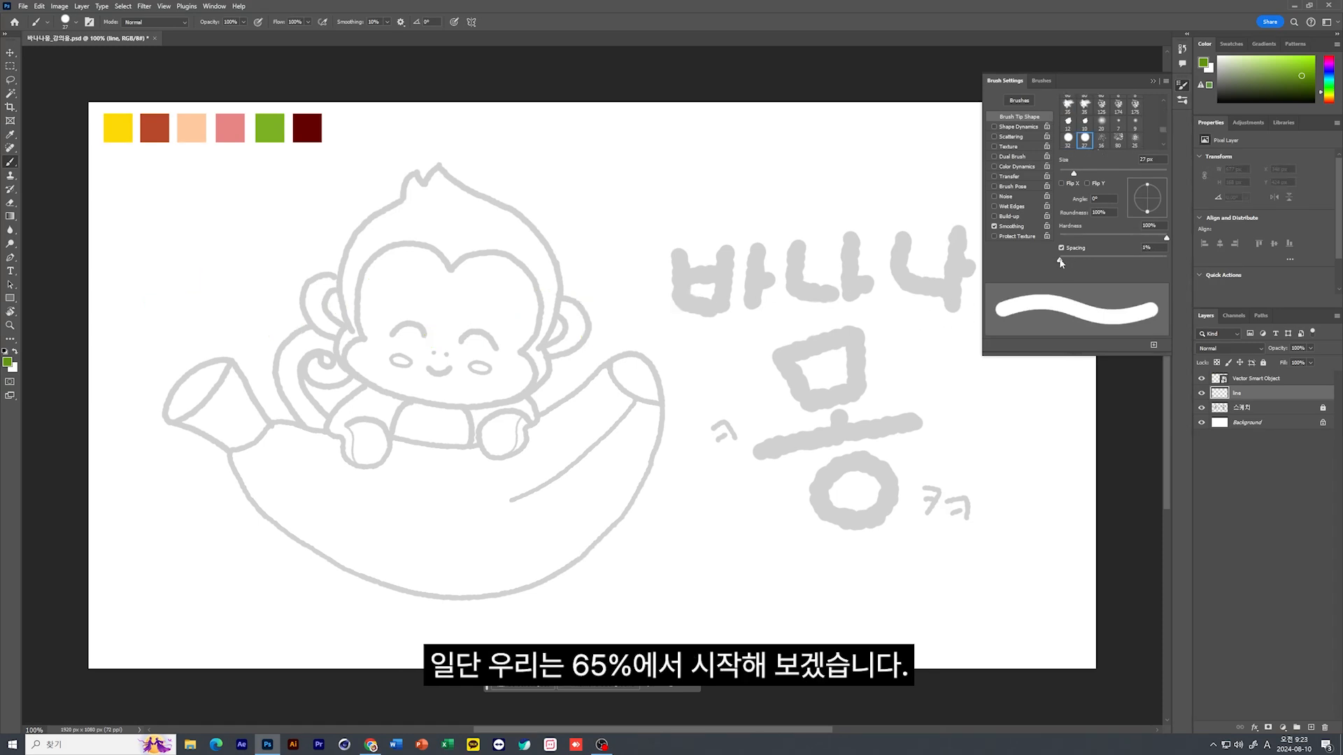
drag(1059, 259, 1095, 261)
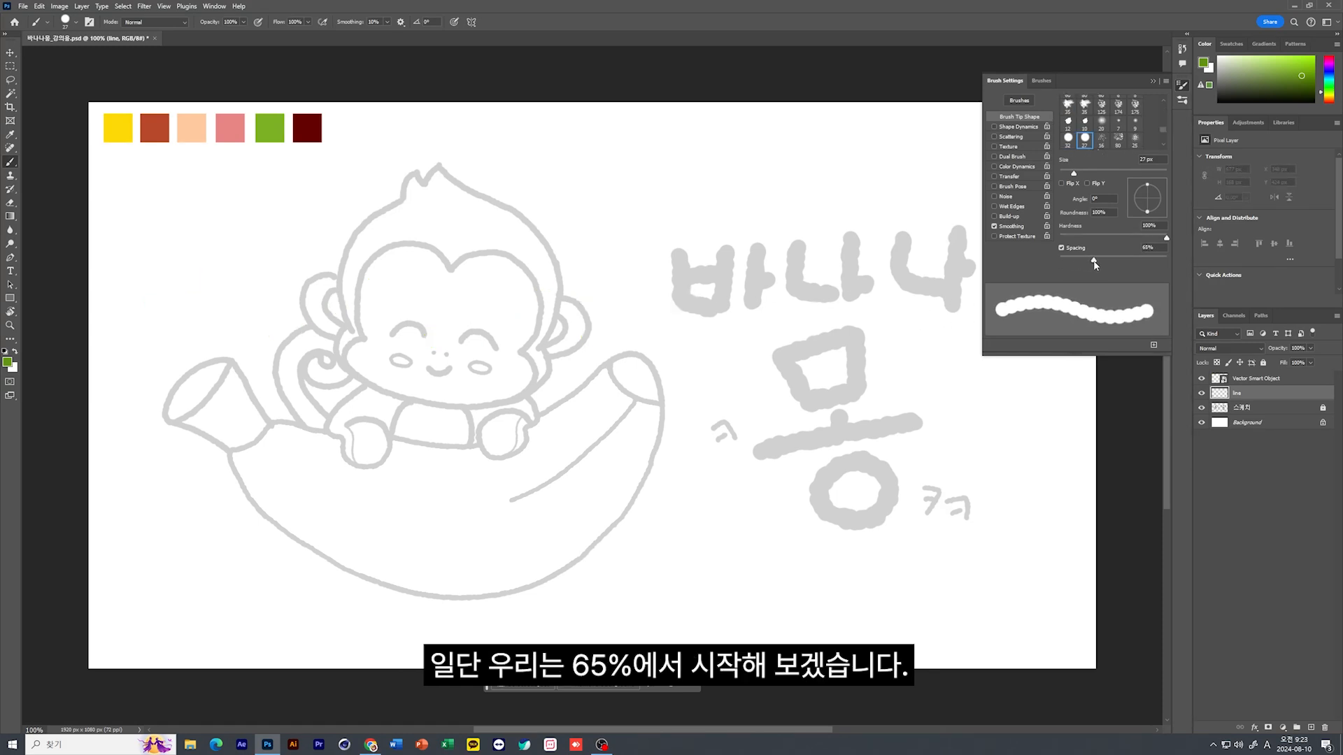
Enable Shape Dynamics for the brush with the size control set to Off and Size Jitter at 58%
click(1017, 129)
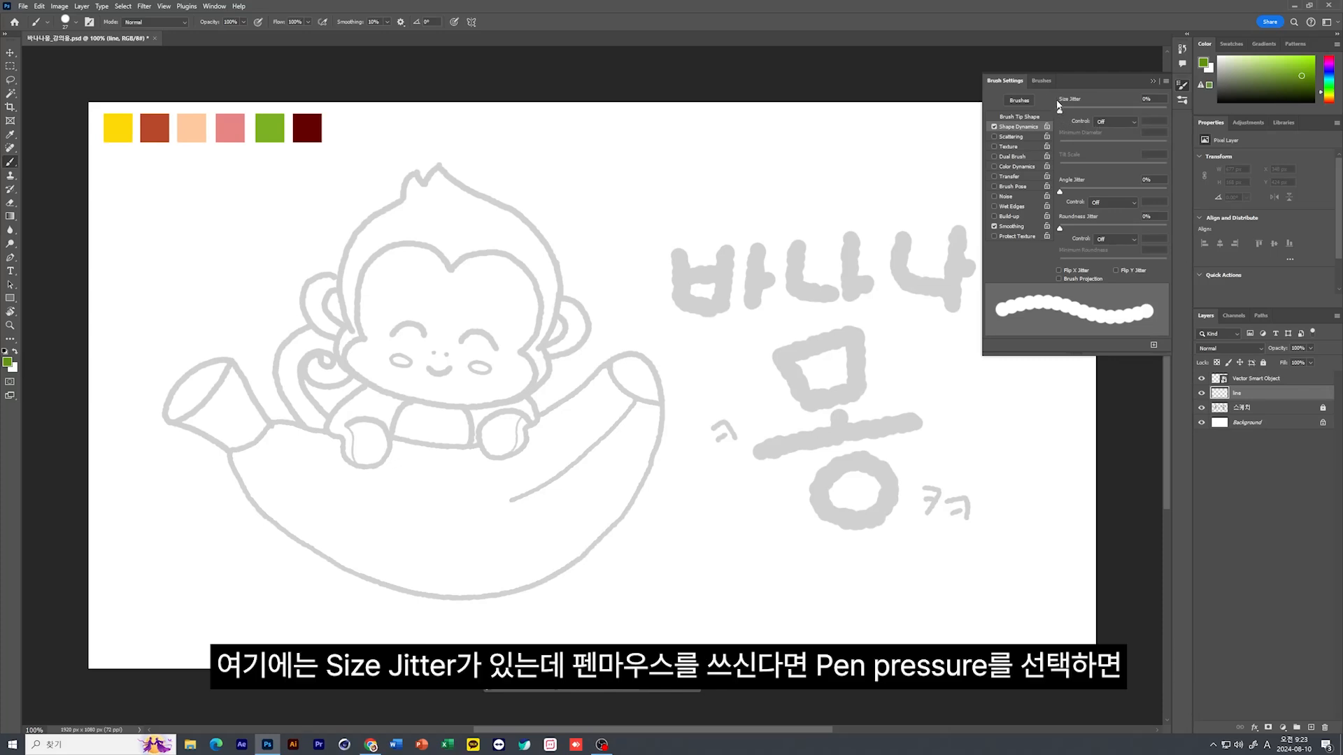
click(1125, 123)
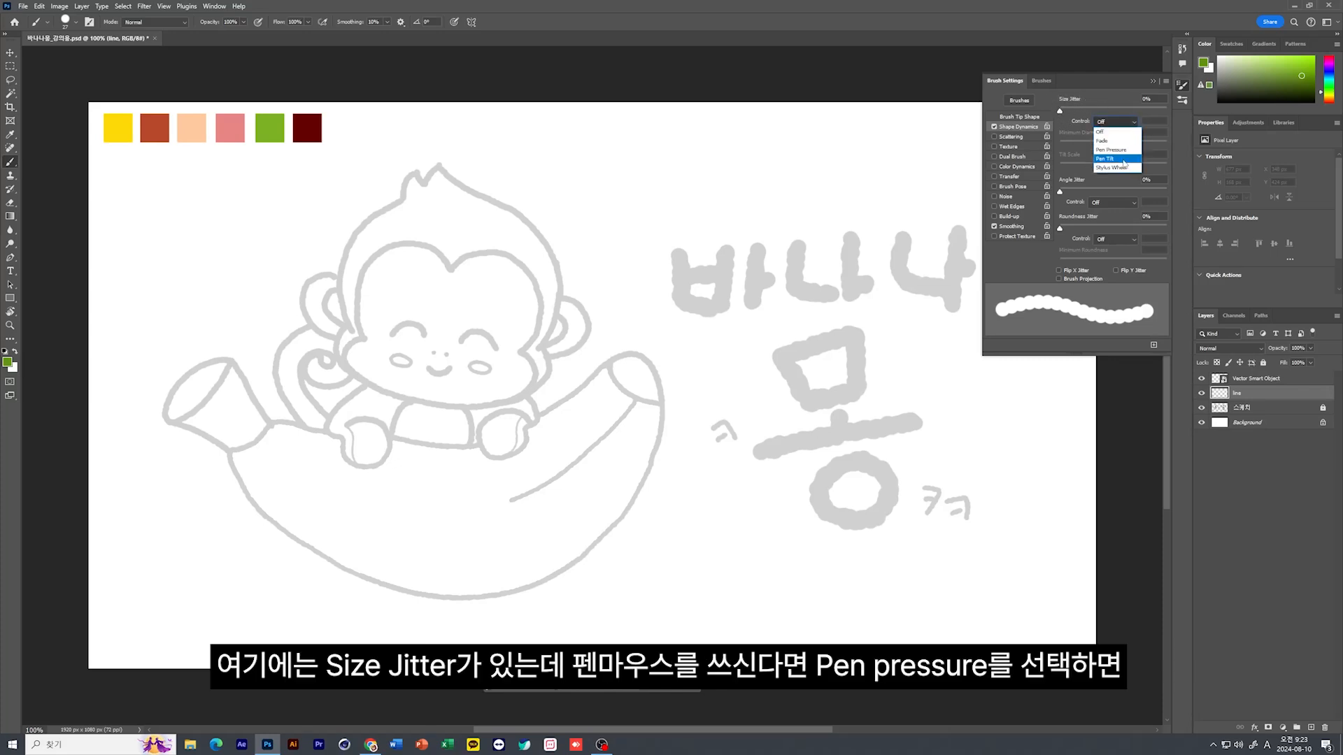
click(1110, 149)
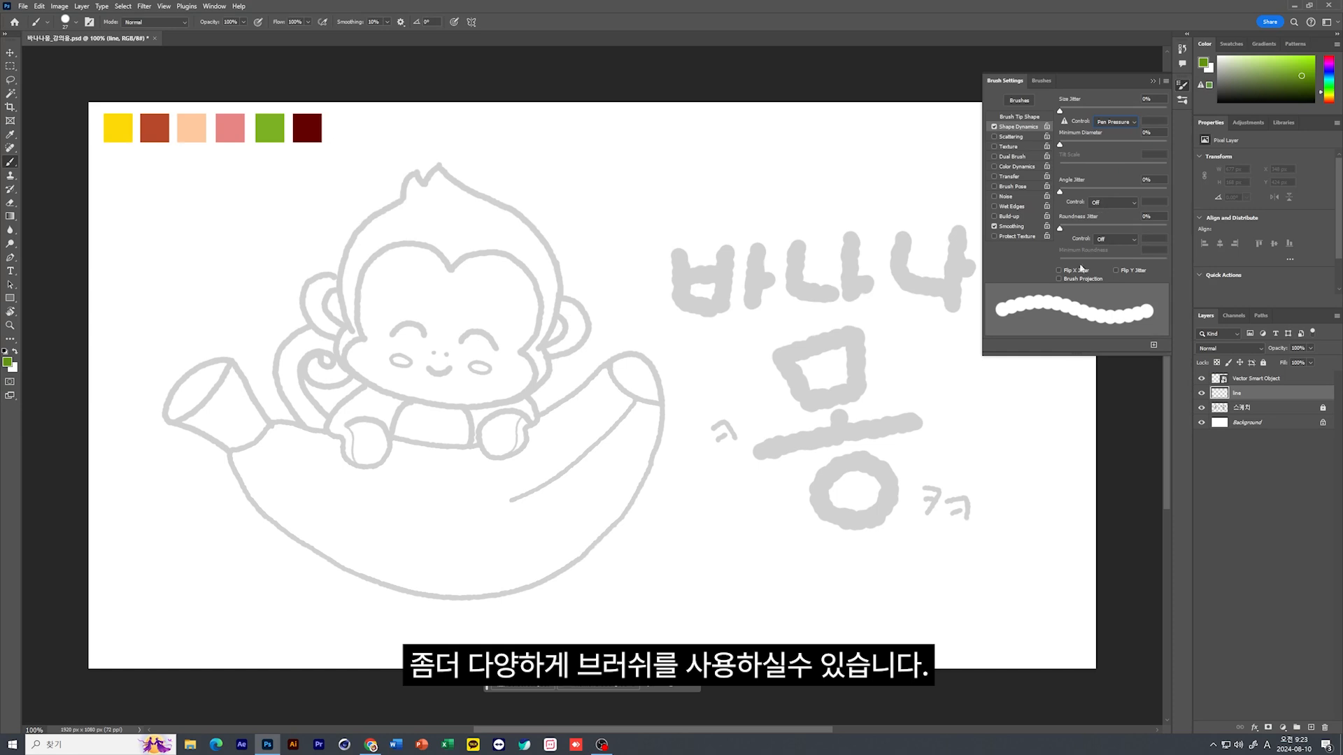
click(1122, 123)
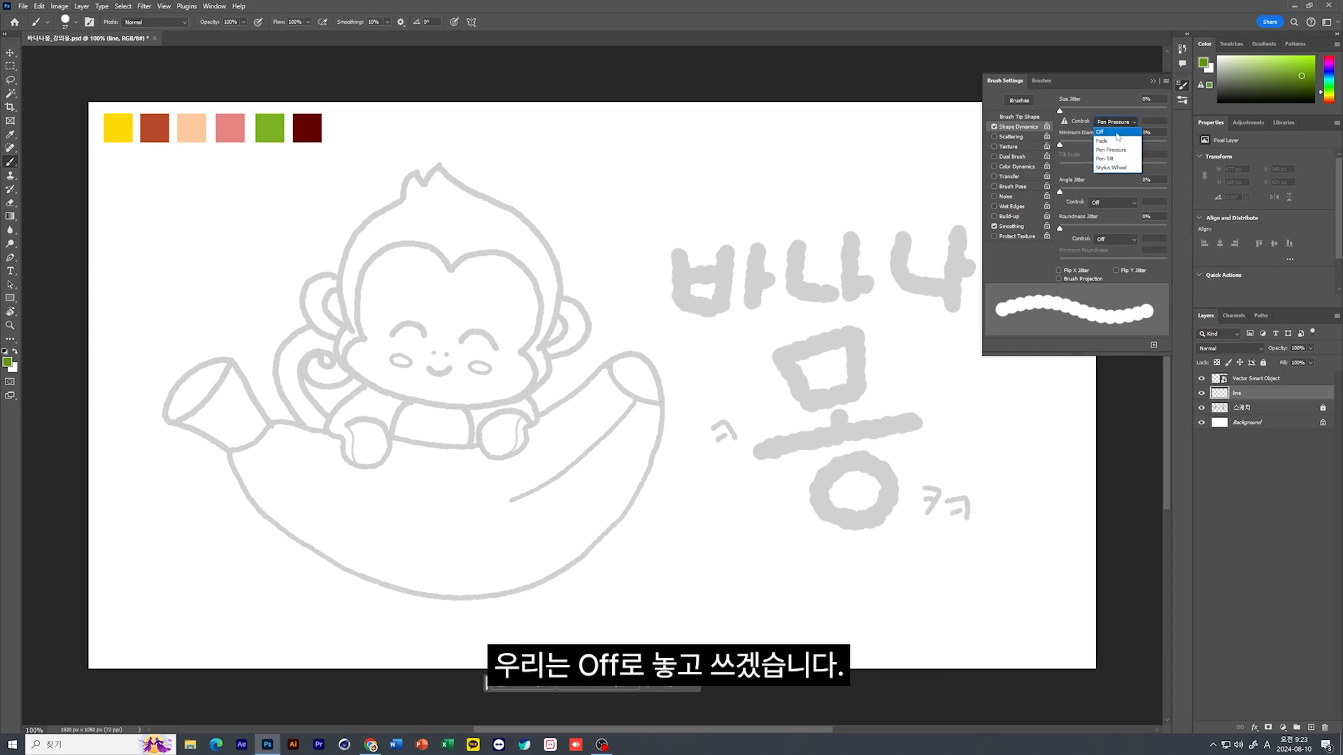
click(1118, 133)
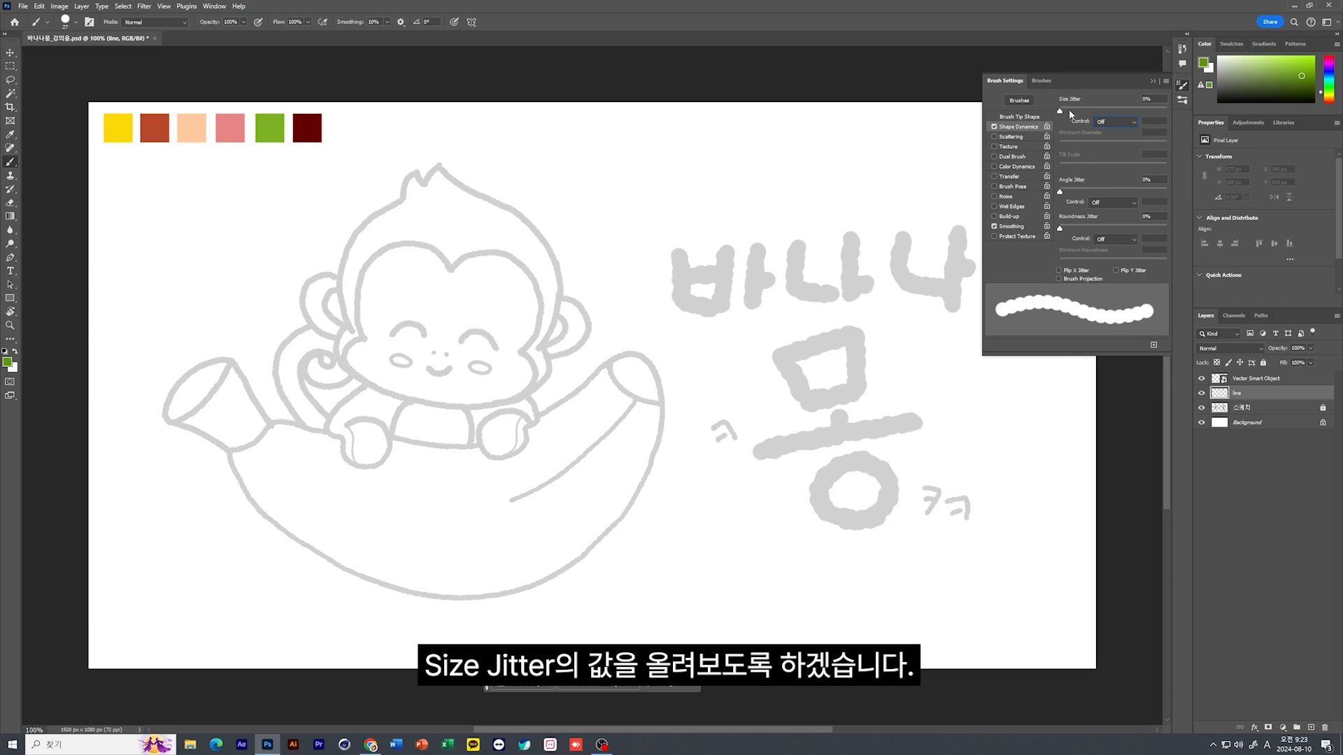
drag(1061, 114, 1121, 112)
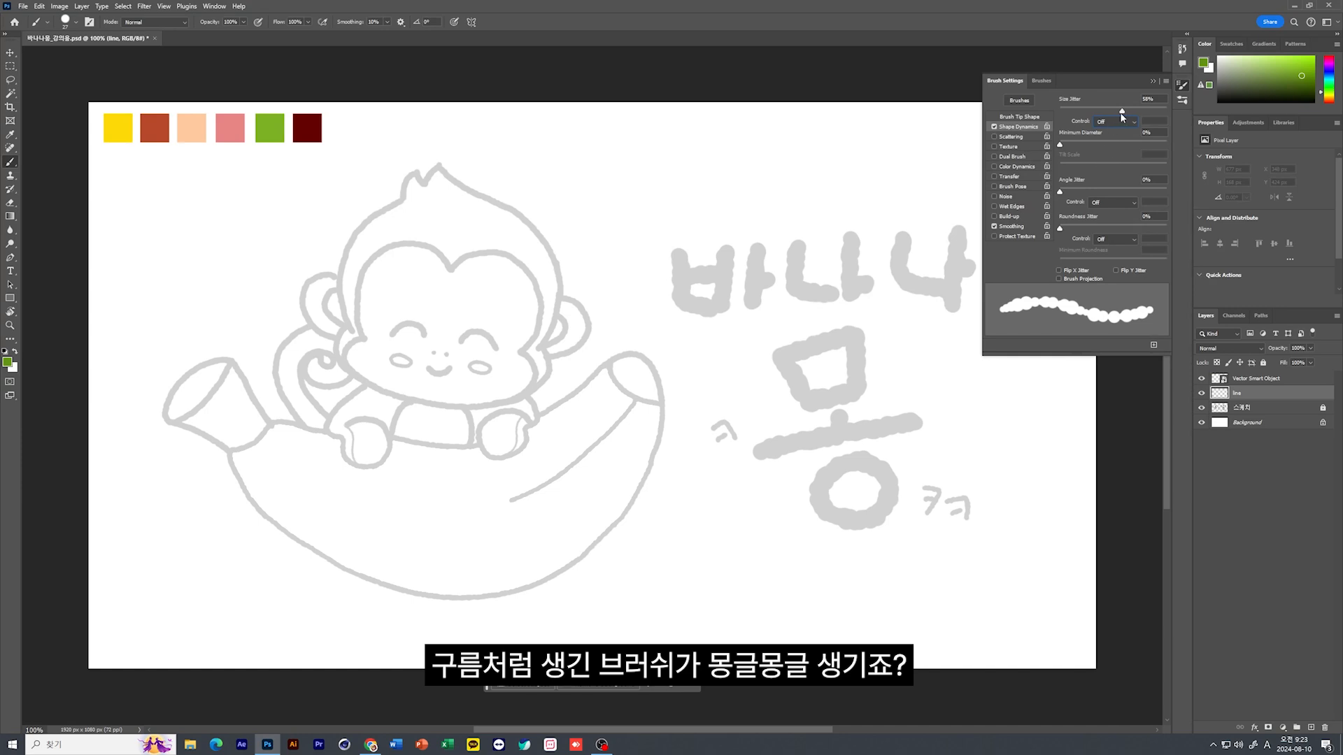
Reduce the brush spacing to 32%, raise Size Jitter to about 82%, and try a stroke across the canvas, undoing it
click(1028, 117)
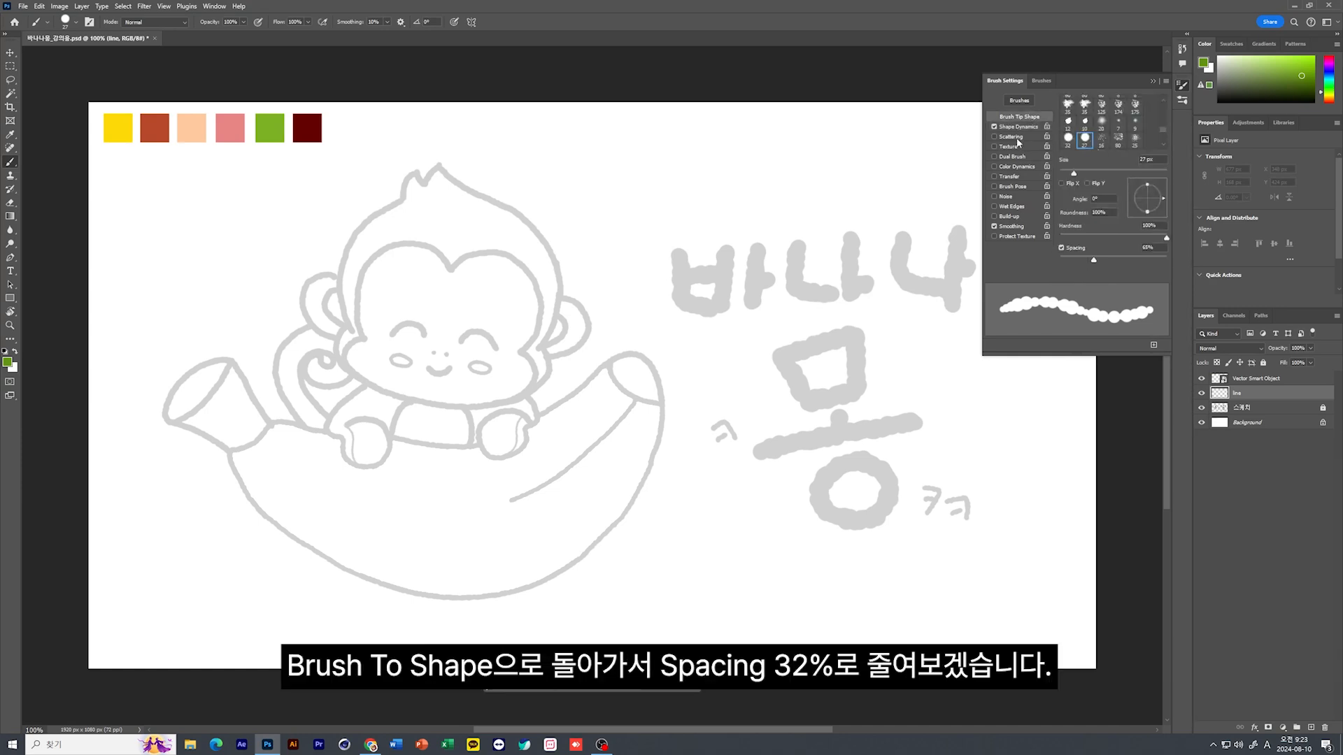
drag(1093, 261, 1077, 262)
click(1035, 127)
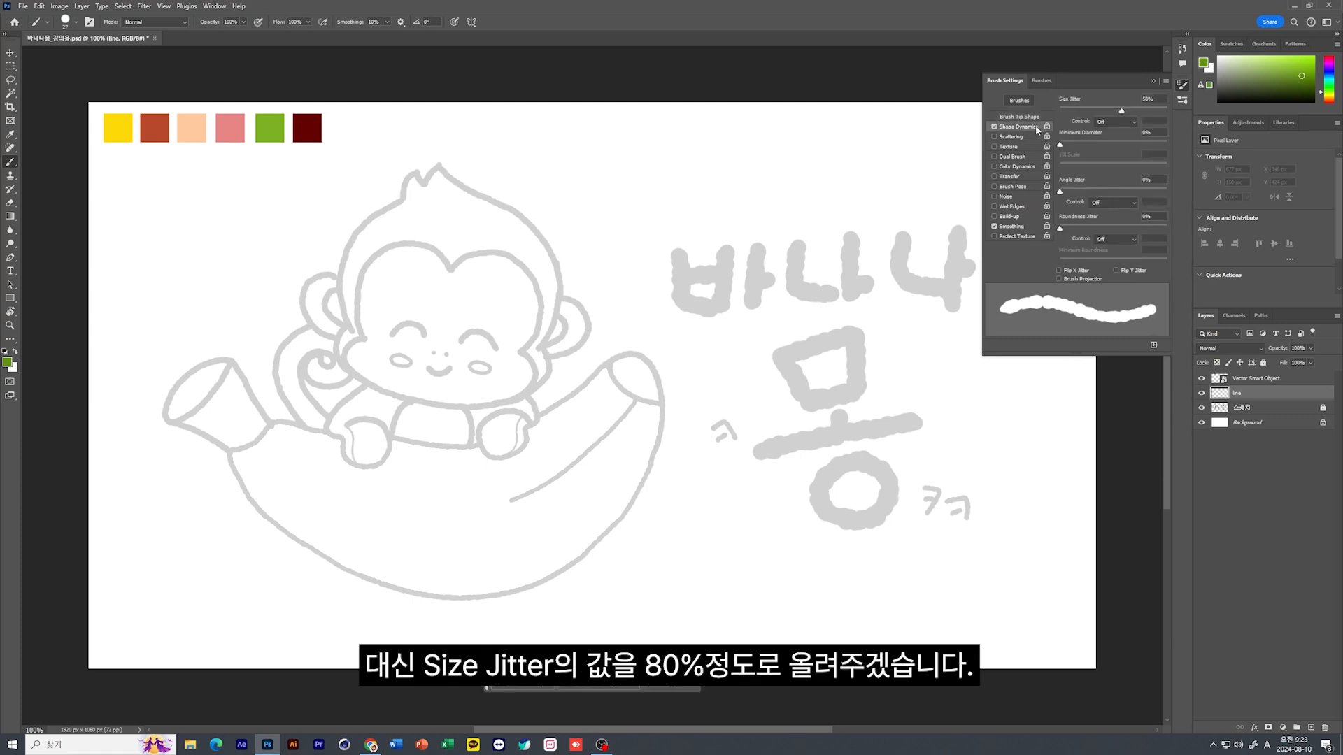
drag(1122, 113, 1147, 115)
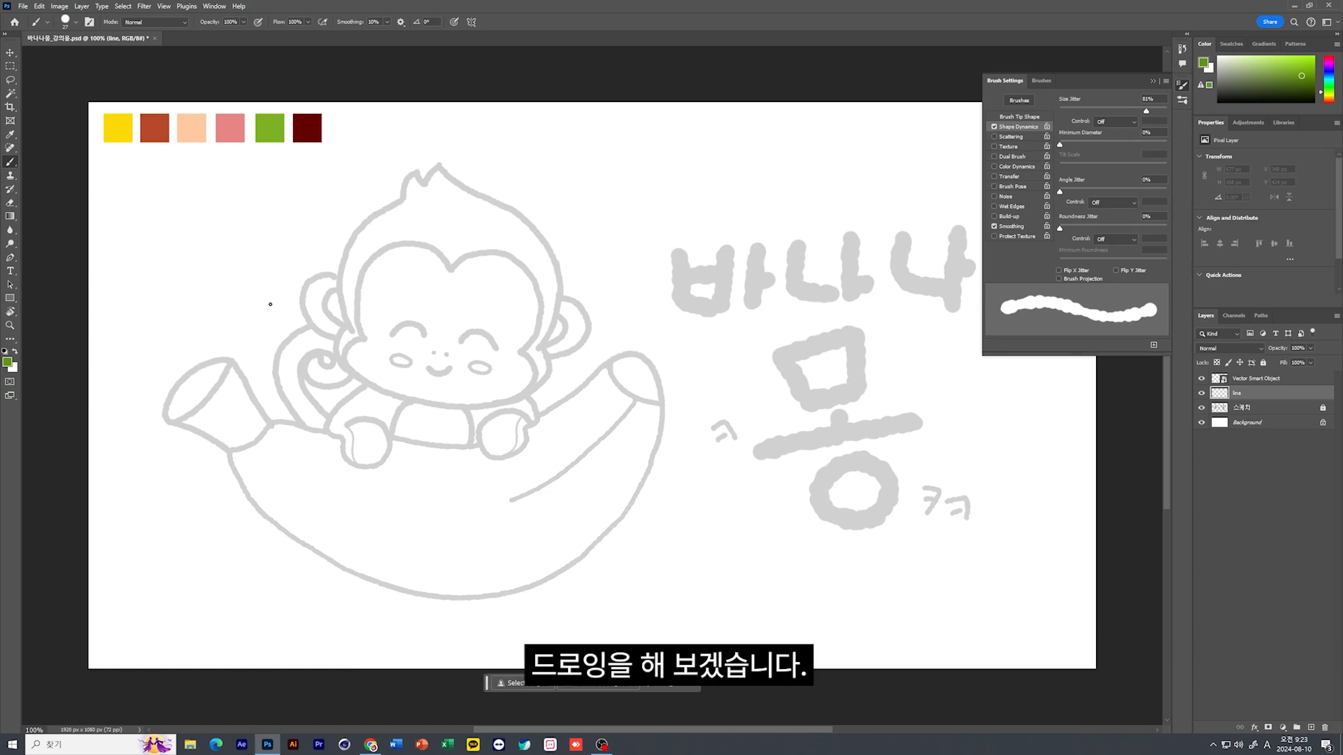
mouse_move(214, 315)
mouse_down()
mouse_move(299, 278)
mouse_move(324, 302)
mouse_move(311, 347)
mouse_move(460, 290)
mouse_move(399, 355)
mouse_move(503, 335)
mouse_move(500, 353)
mouse_move(535, 372)
mouse_move(617, 369)
mouse_move(772, 288)
mouse_move(675, 396)
mouse_move(809, 420)
mouse_up()
key(ctrl+z)
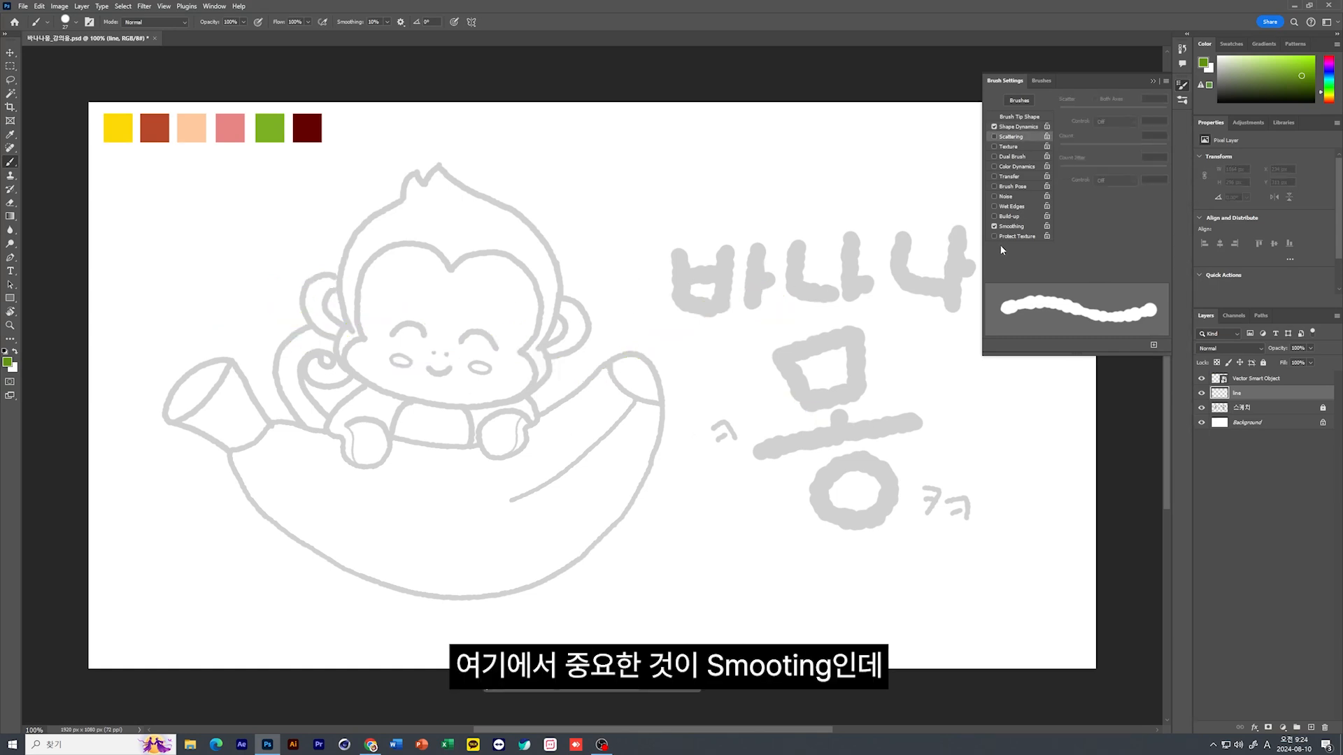
Turn off Smoothing for the brush and try a stroke along the monkey's head outline, undoing it
click(1010, 137)
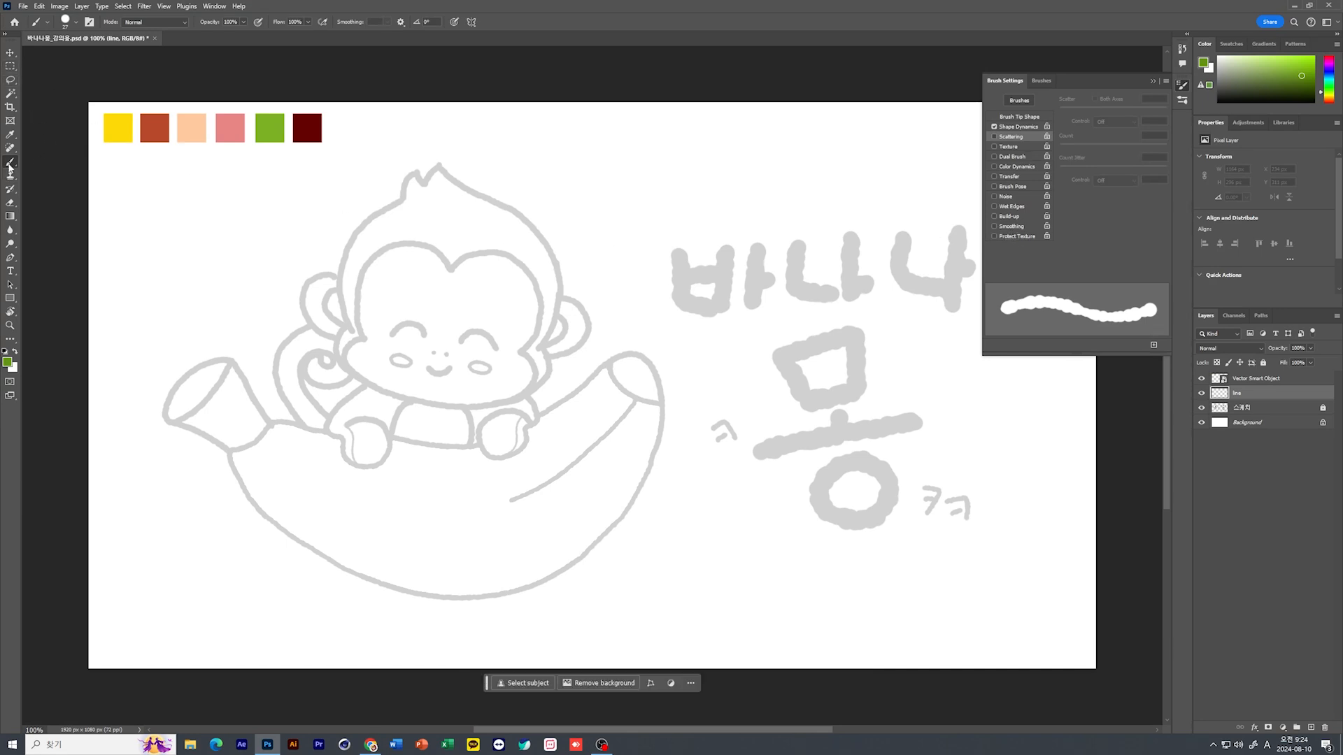
mouse_move(415, 171)
mouse_down()
mouse_move(344, 245)
mouse_move(347, 336)
mouse_up()
key(ctrl+z)
Reduce the brush tip's spacing to 8% and its size to 13 px
click(1026, 120)
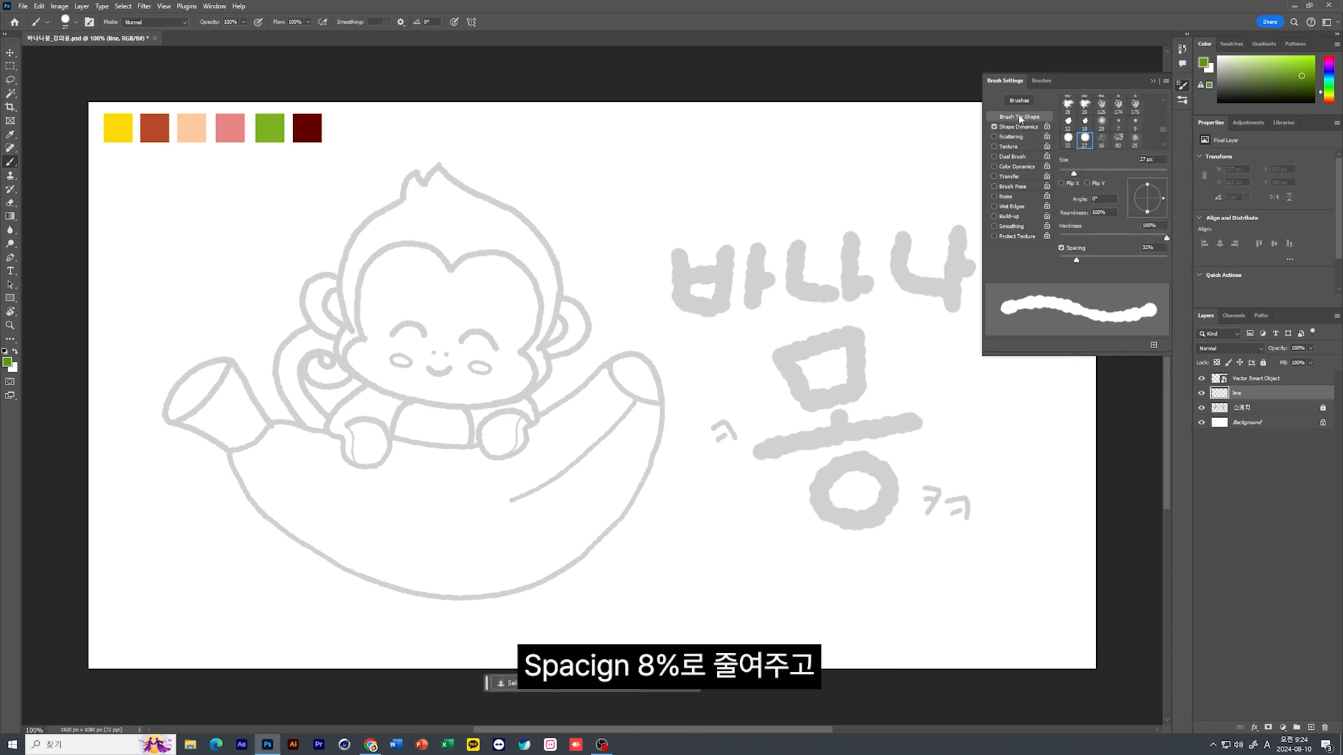
drag(1075, 260, 1062, 262)
drag(1074, 176, 1066, 179)
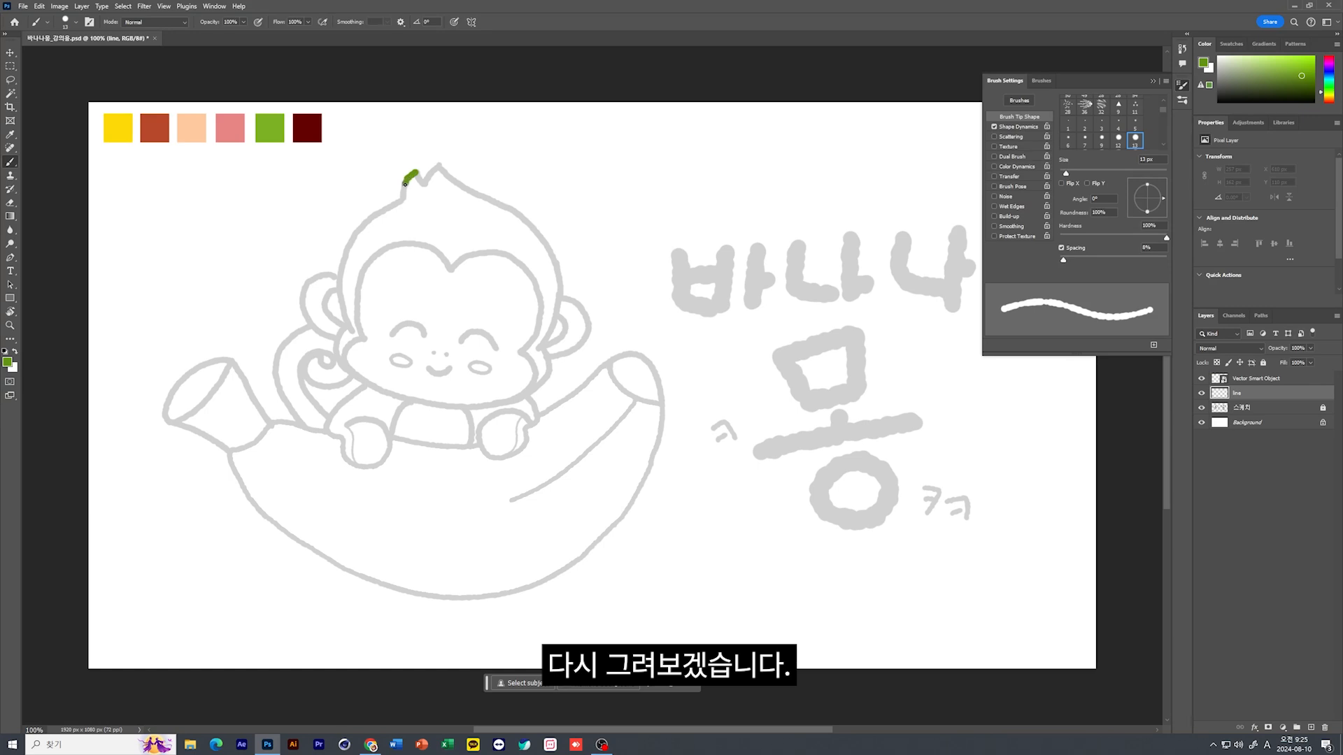
Trace the monkey's head outline on both sides in green and turn Smoothing back on in the brush settings
mouse_move(394, 204)
mouse_down()
mouse_move(346, 246)
mouse_move(339, 290)
mouse_move(358, 335)
mouse_up()
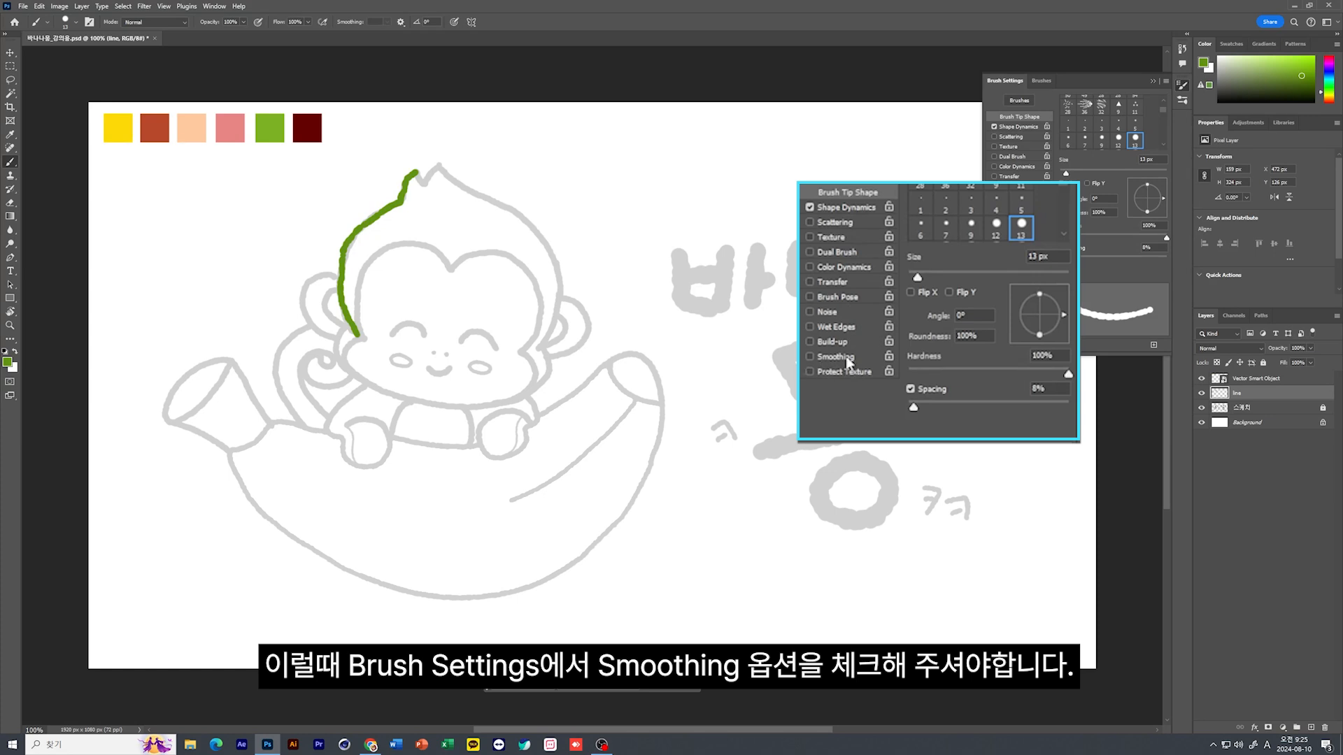
click(994, 226)
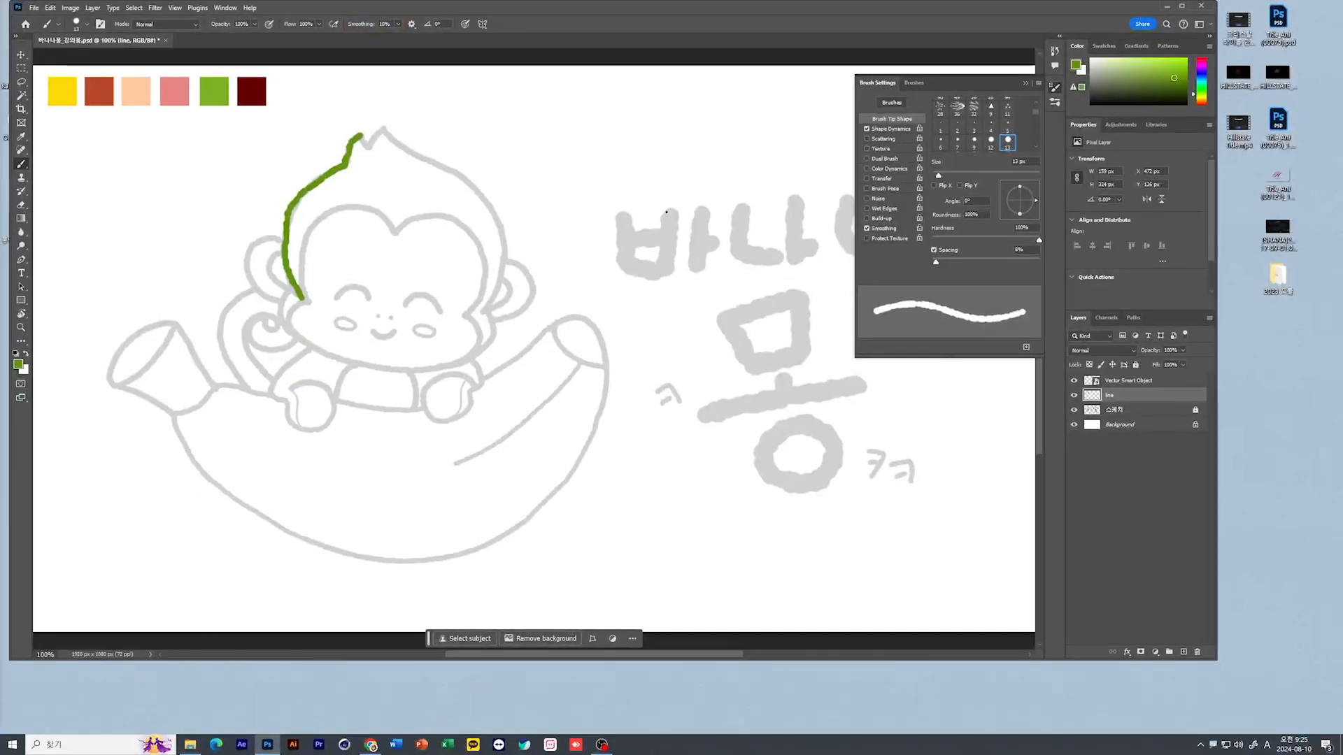
click(867, 229)
click(881, 230)
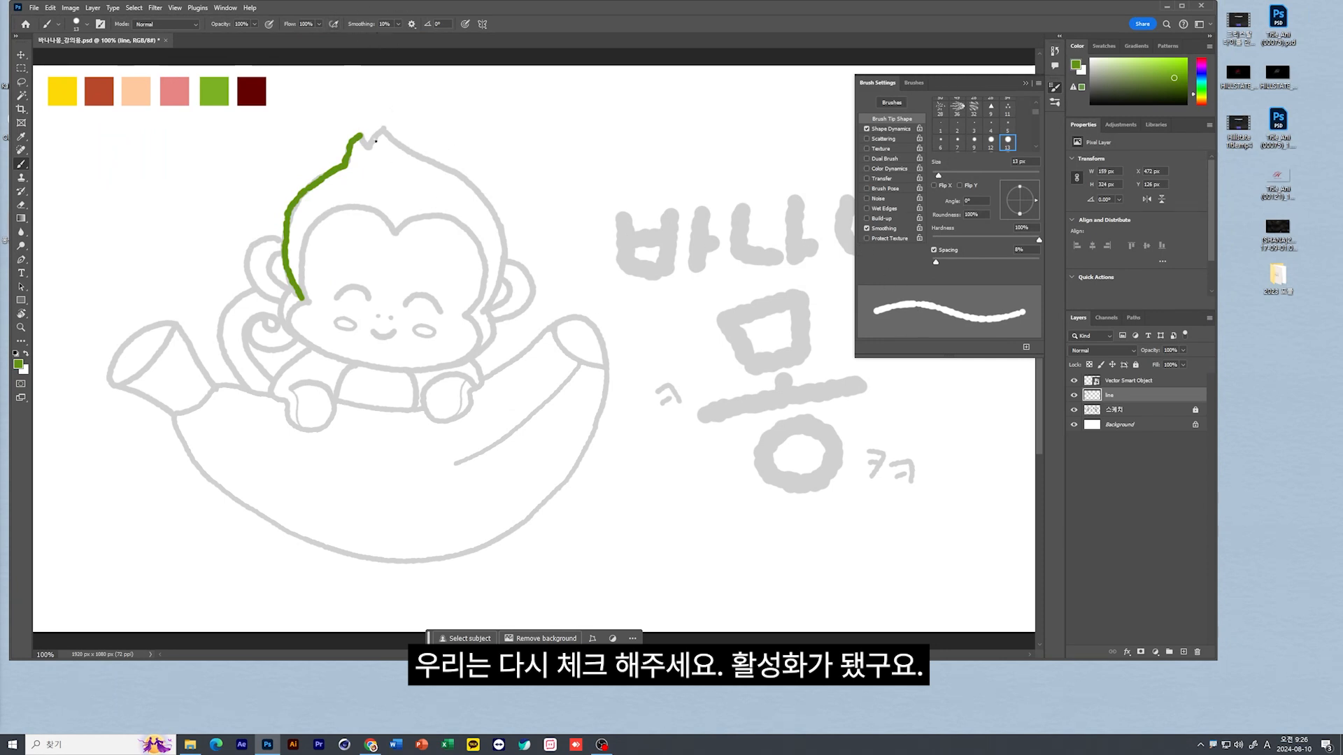
mouse_move(361, 133)
mouse_down()
mouse_move(368, 144)
mouse_move(383, 130)
mouse_move(470, 183)
mouse_move(502, 264)
mouse_up()
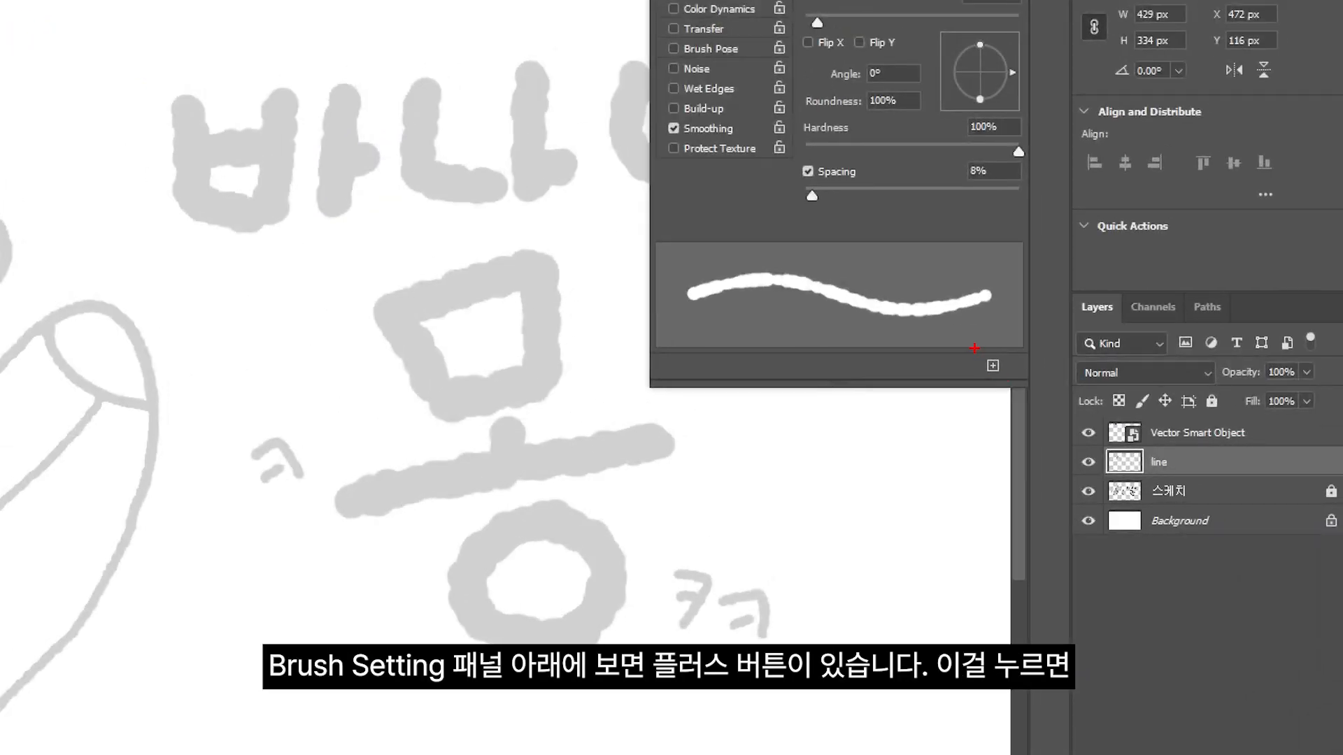
Save the current brush as a new preset named 몽글몽글 with tool settings included, and look it up among the brush presets
drag(974, 349, 1010, 382)
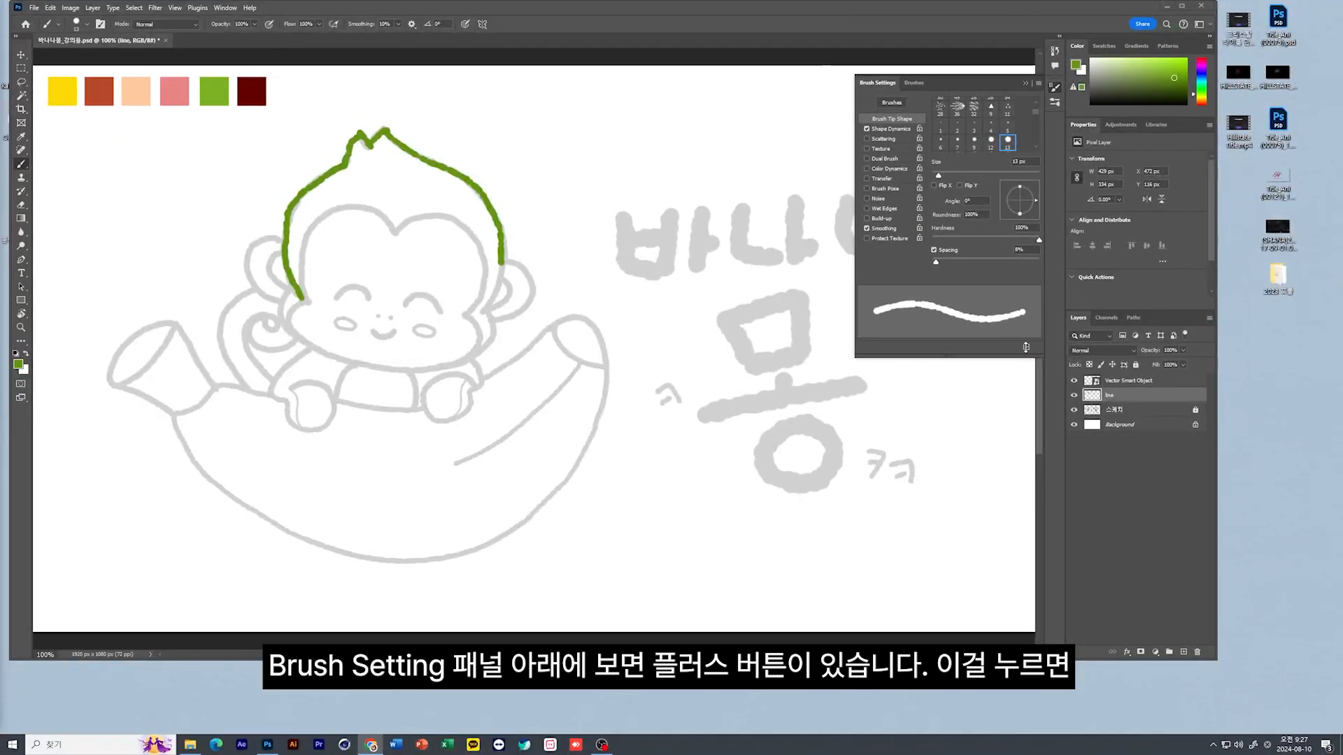
click(1027, 349)
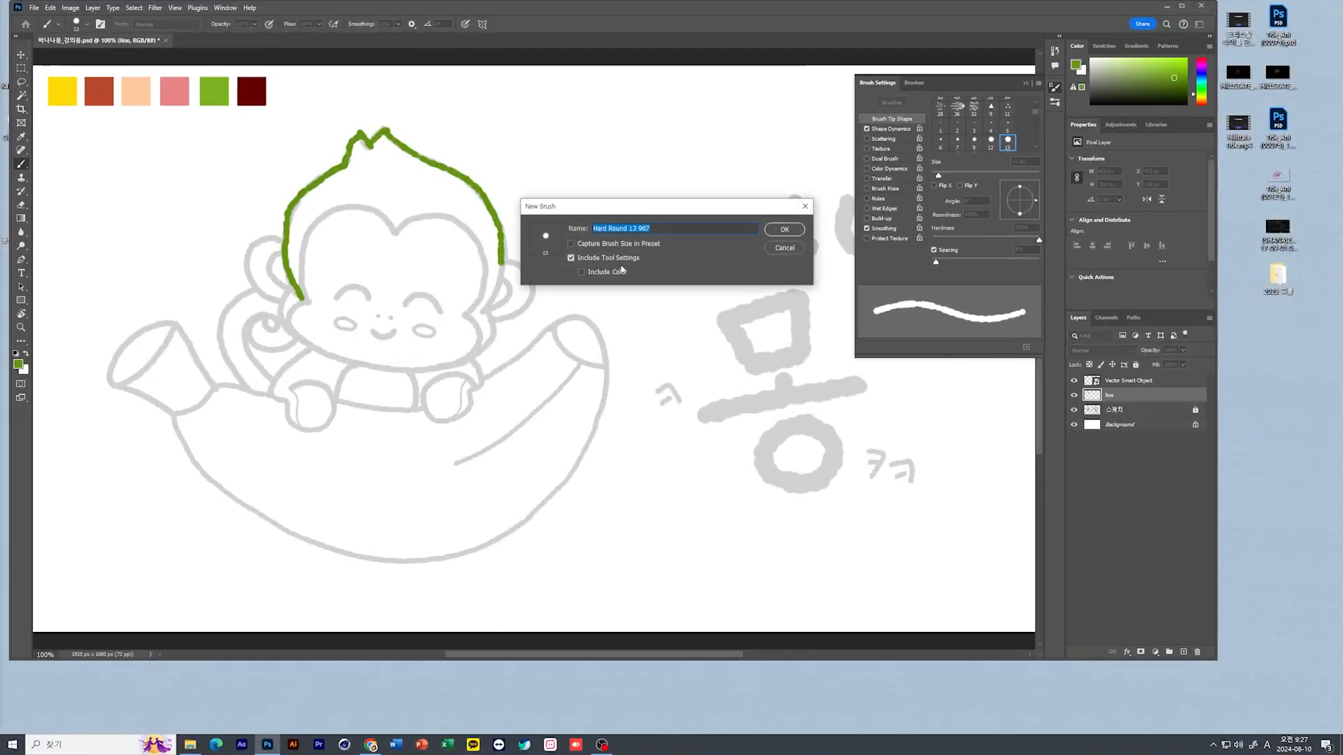
drag(572, 210, 308, 326)
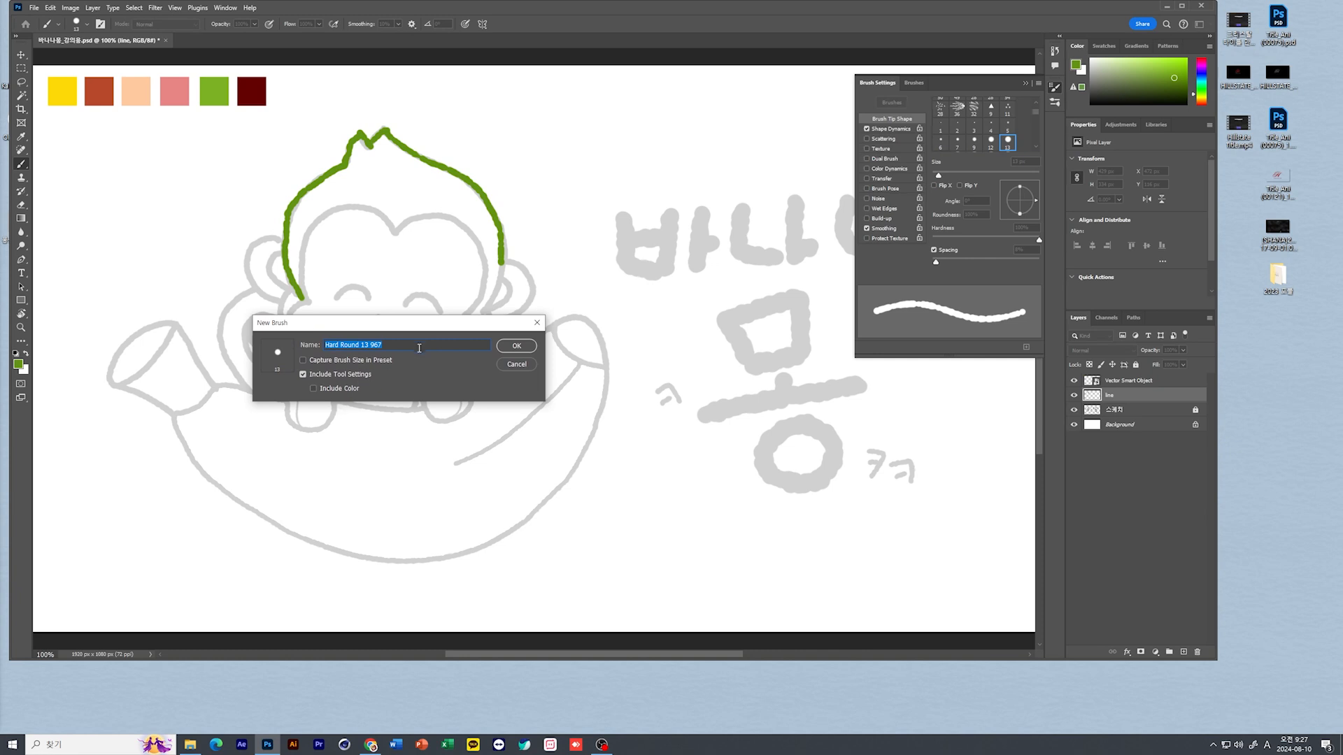
text(ahd)
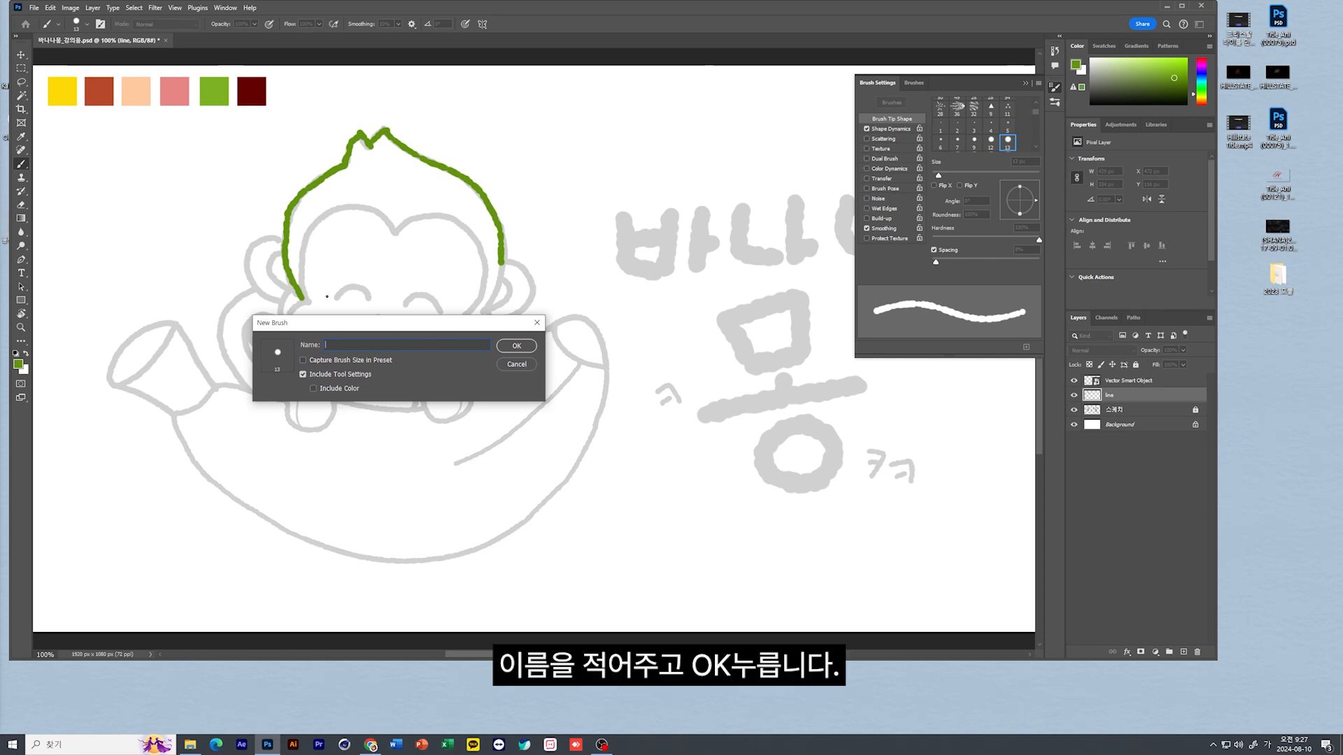
text(ahdahd)
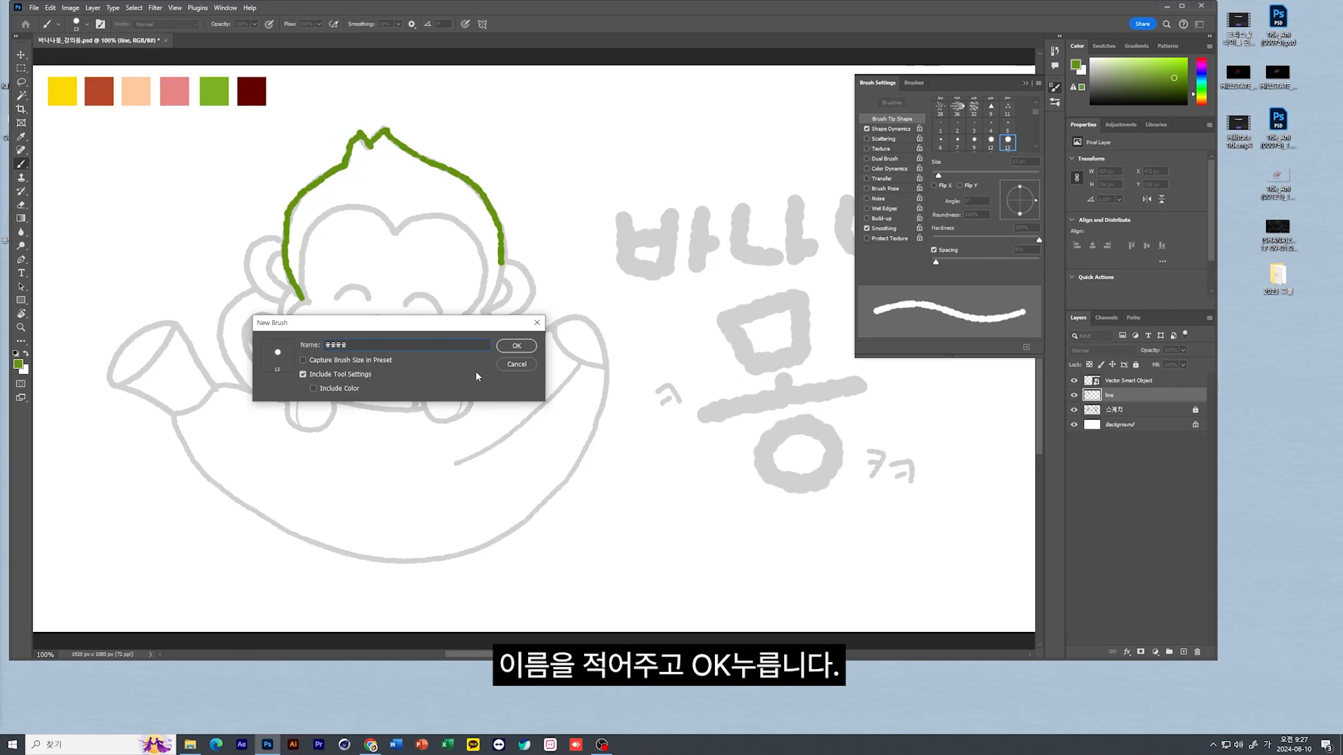
click(517, 346)
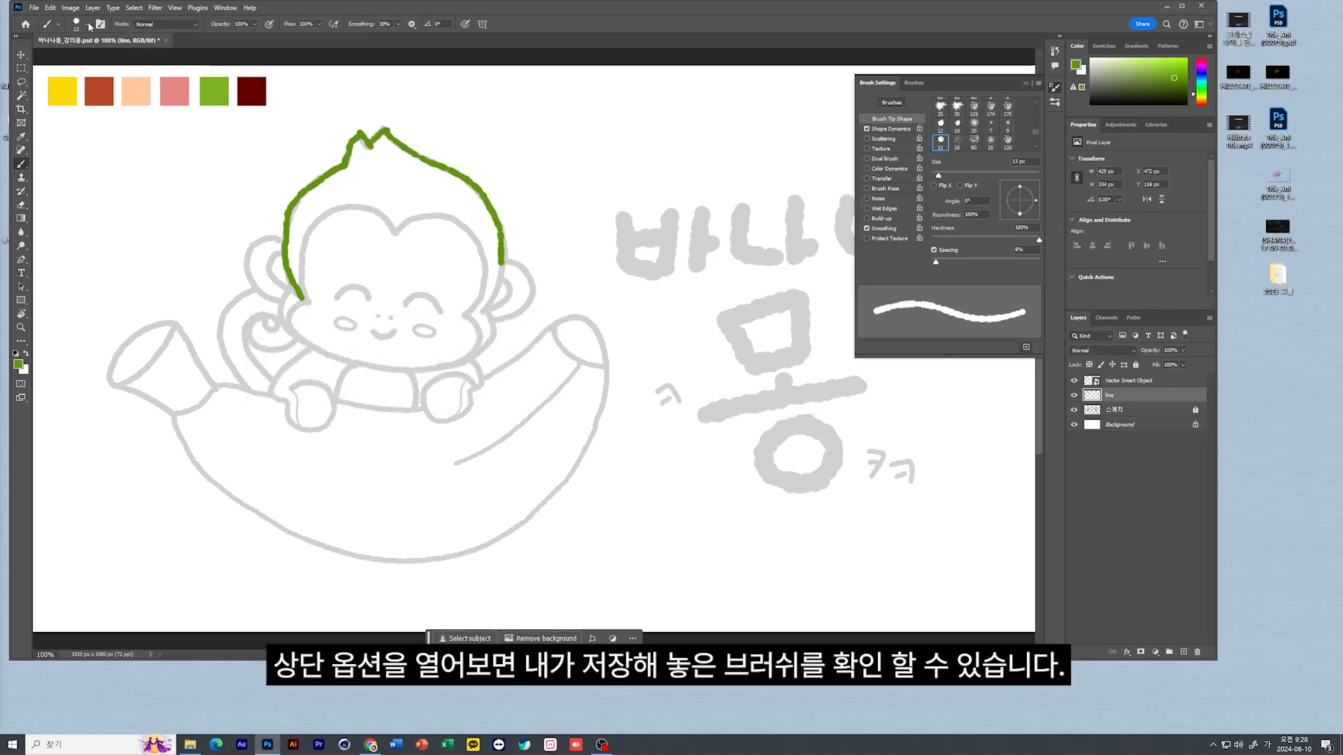
click(86, 24)
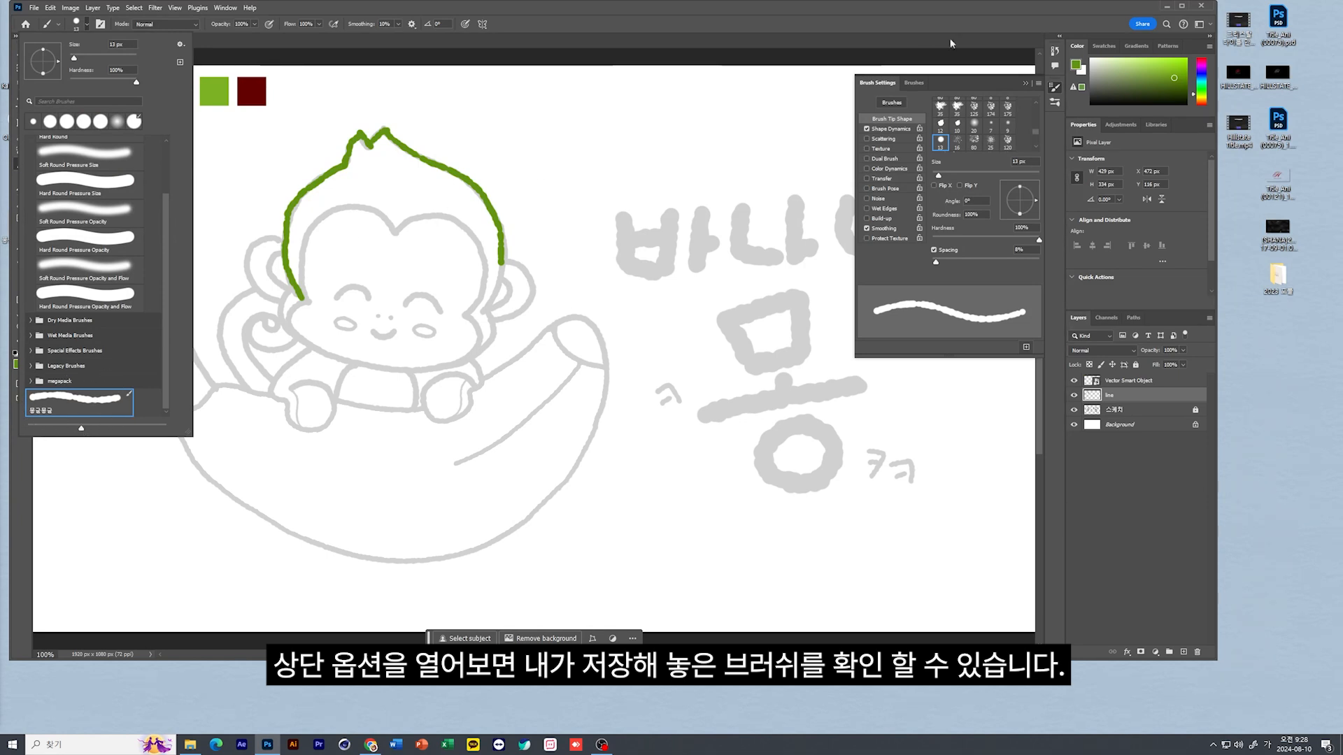
Export the selected 몽글몽글 brush preset to the desktop as an ABR file named 몽글몽글 브러쉬
click(905, 95)
click(912, 82)
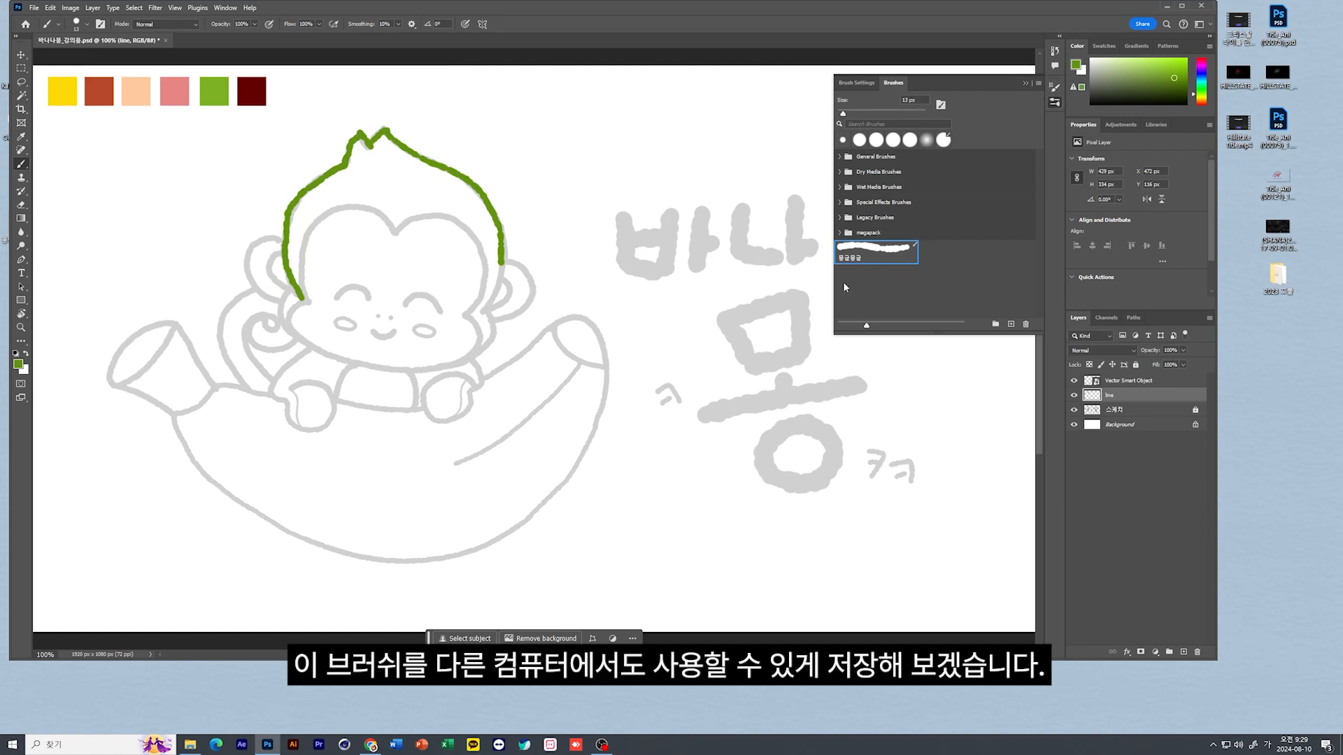
right_click(894, 256)
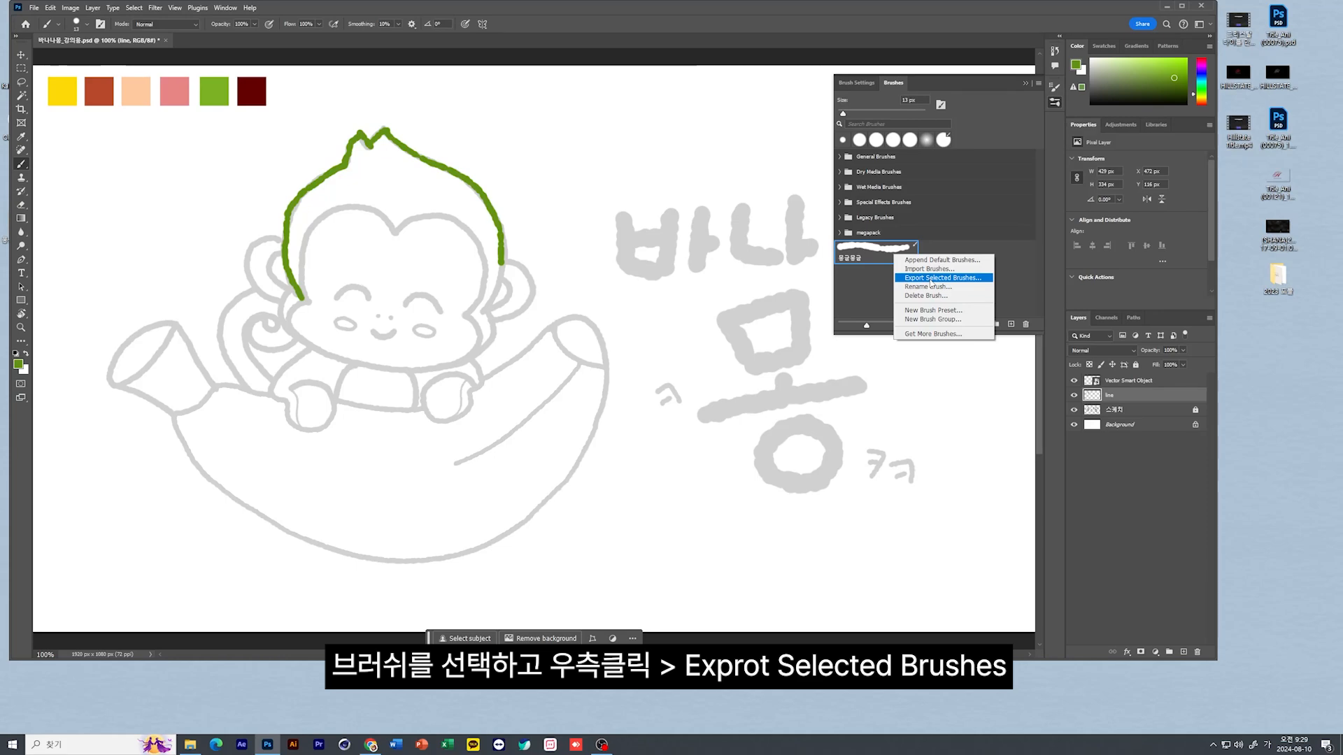
click(930, 278)
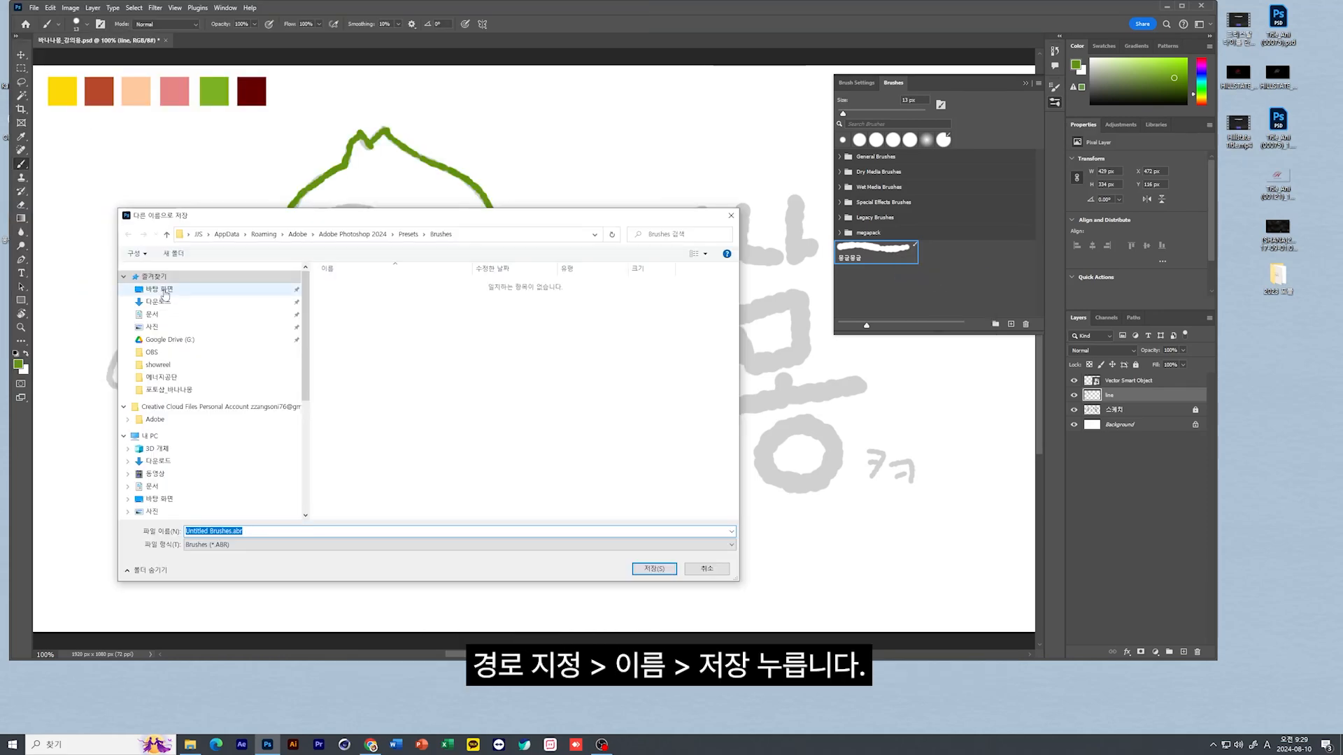
click(160, 289)
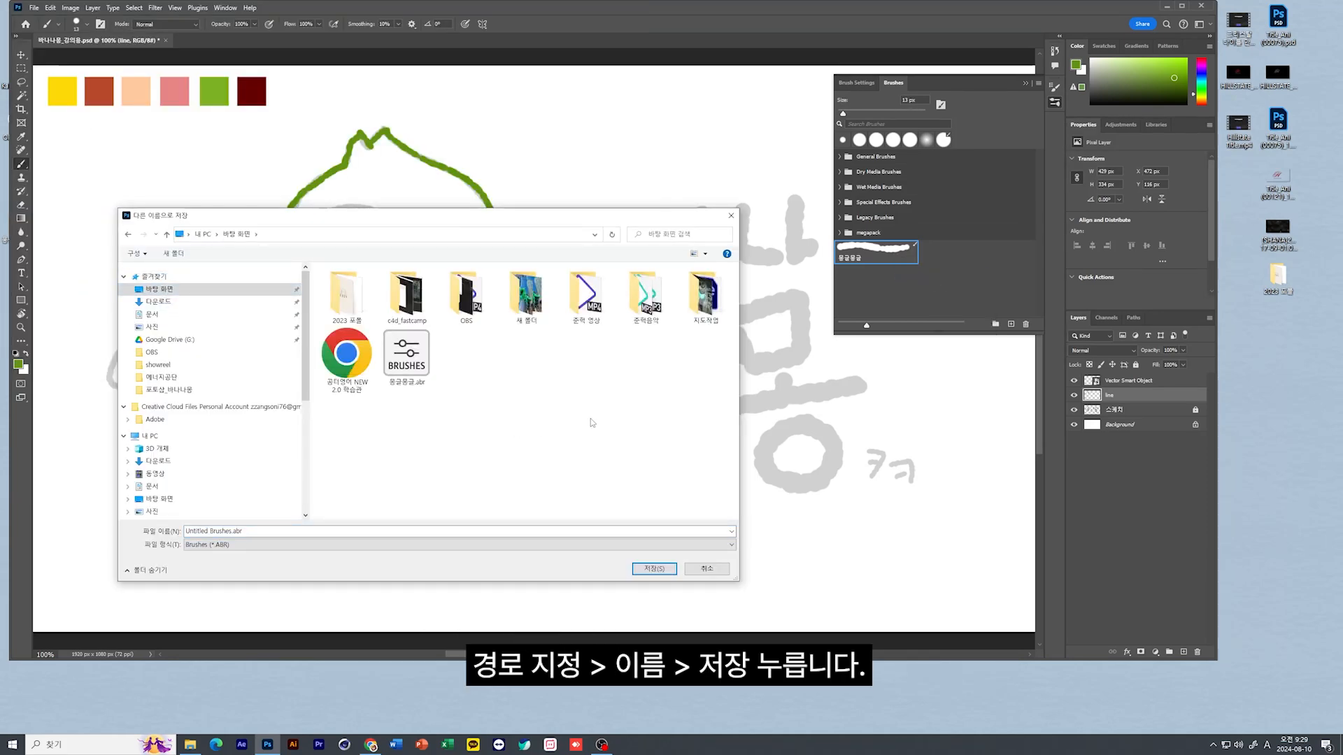
click(263, 533)
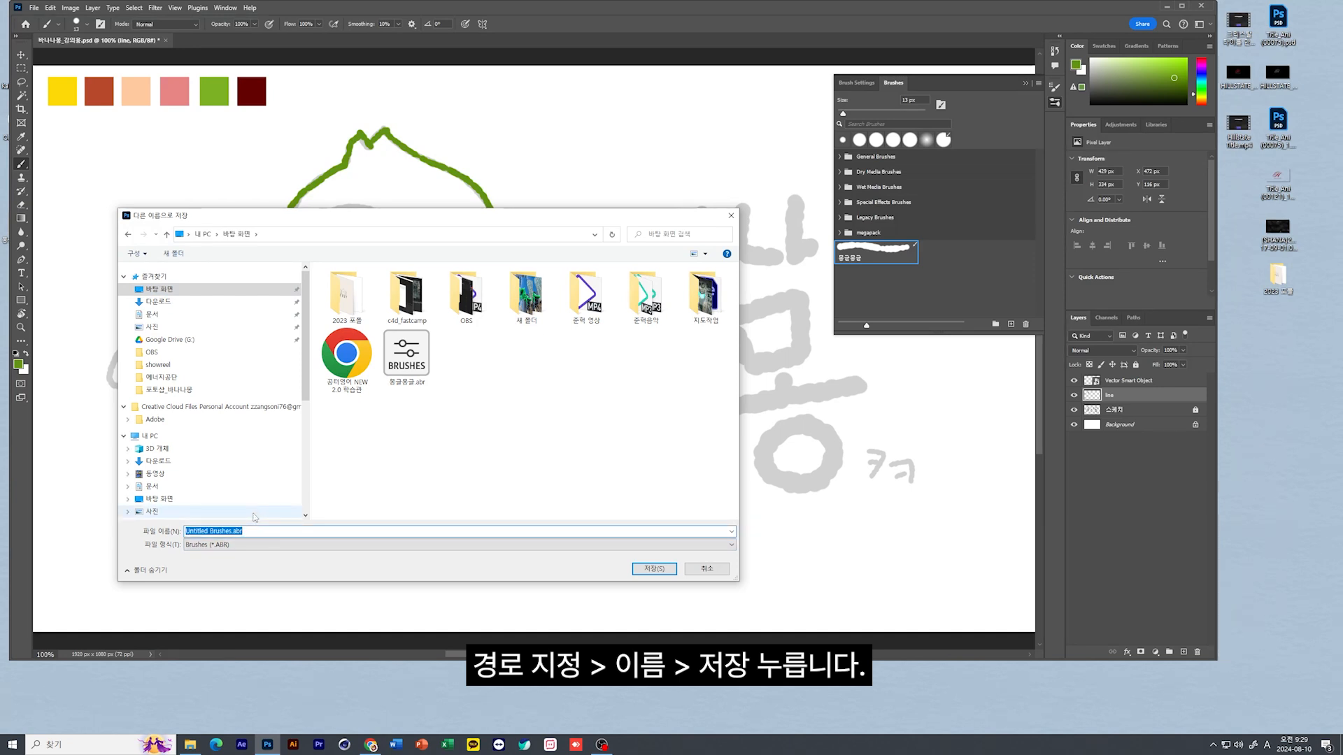
text(ahd)
text(몽글몽글)
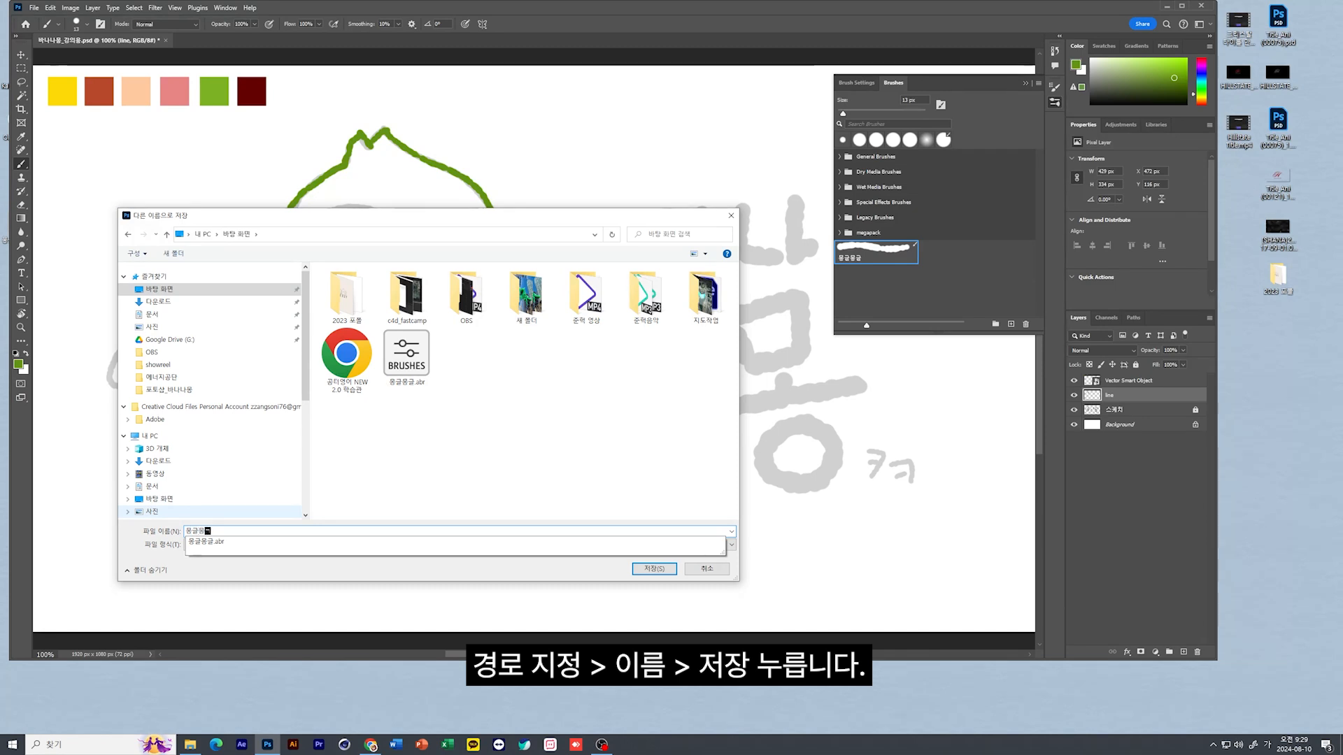
text( 브)
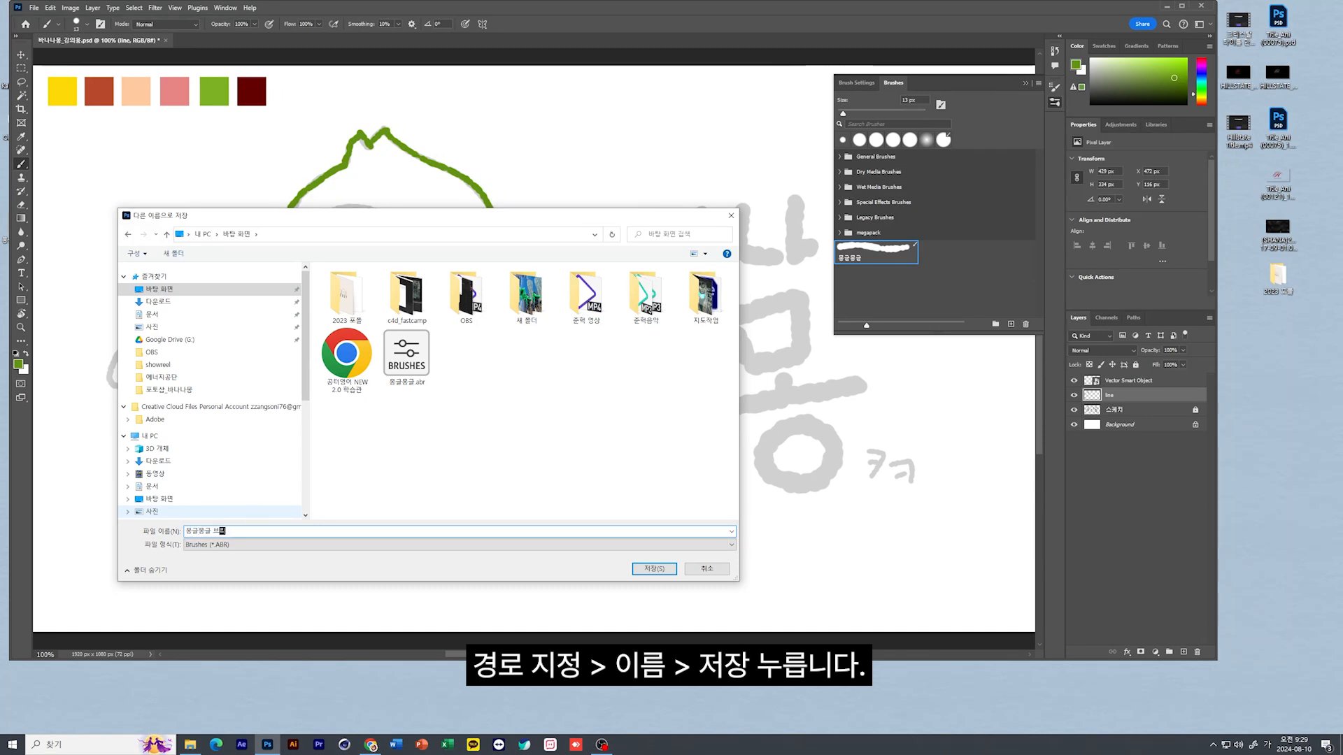
text(러시)
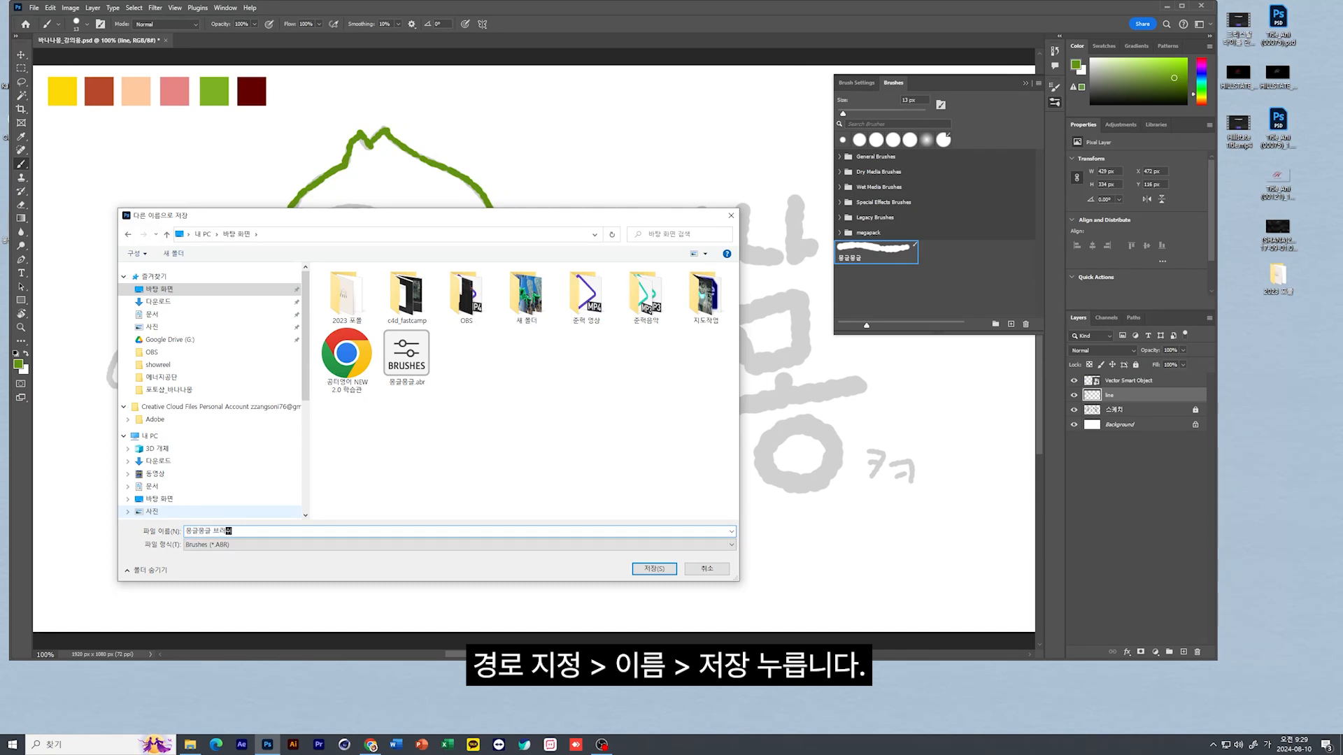
click(653, 569)
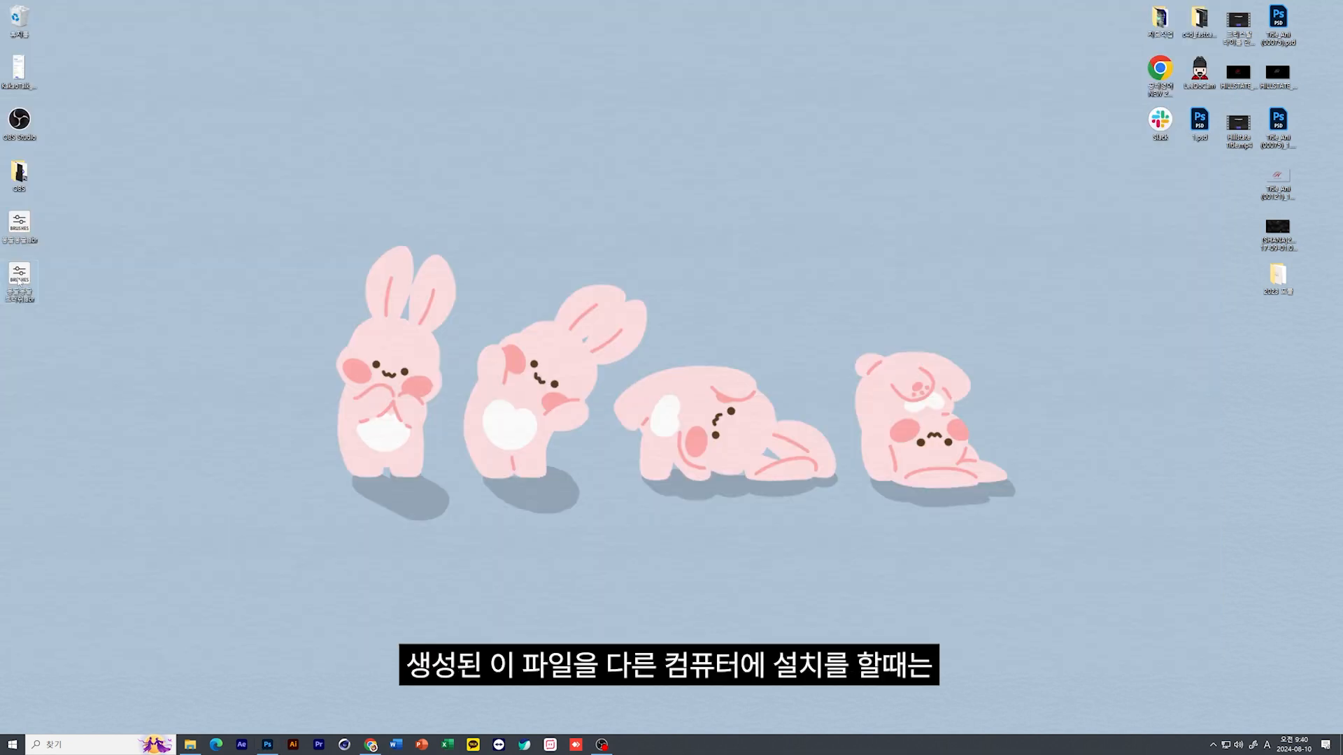
Place the exported brush file in an open desktop area and open C: > Program Files > Adobe > Adobe Photoshop 2024 > Presets > Brushes in File Explorer
drag(20, 282, 334, 128)
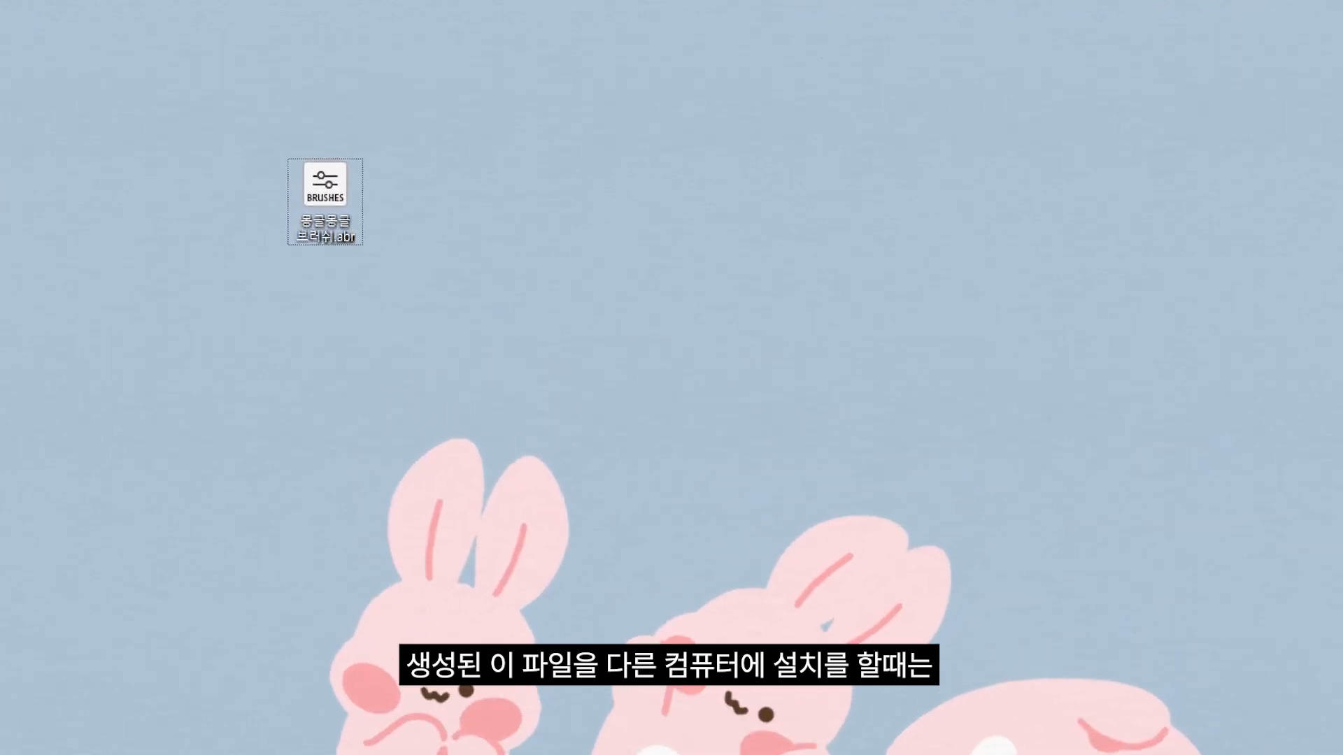
drag(252, 156, 388, 271)
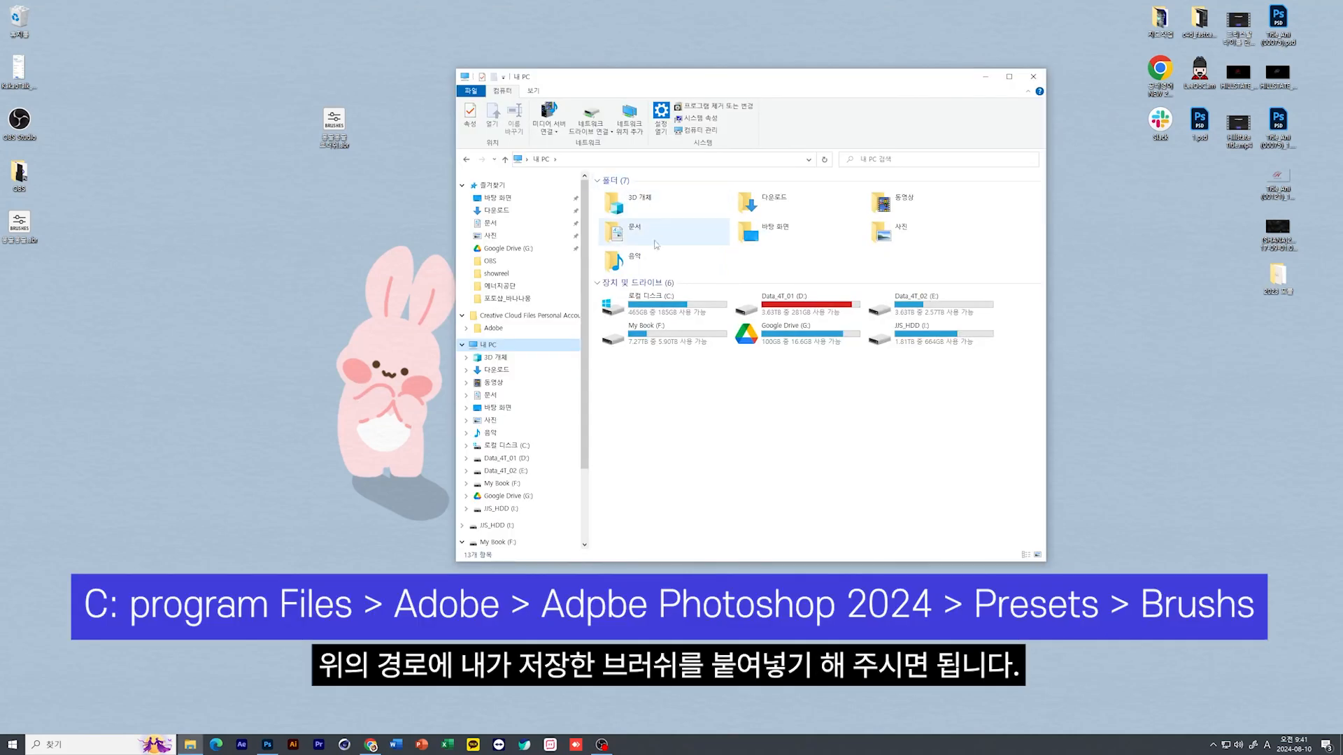
double_click(640, 304)
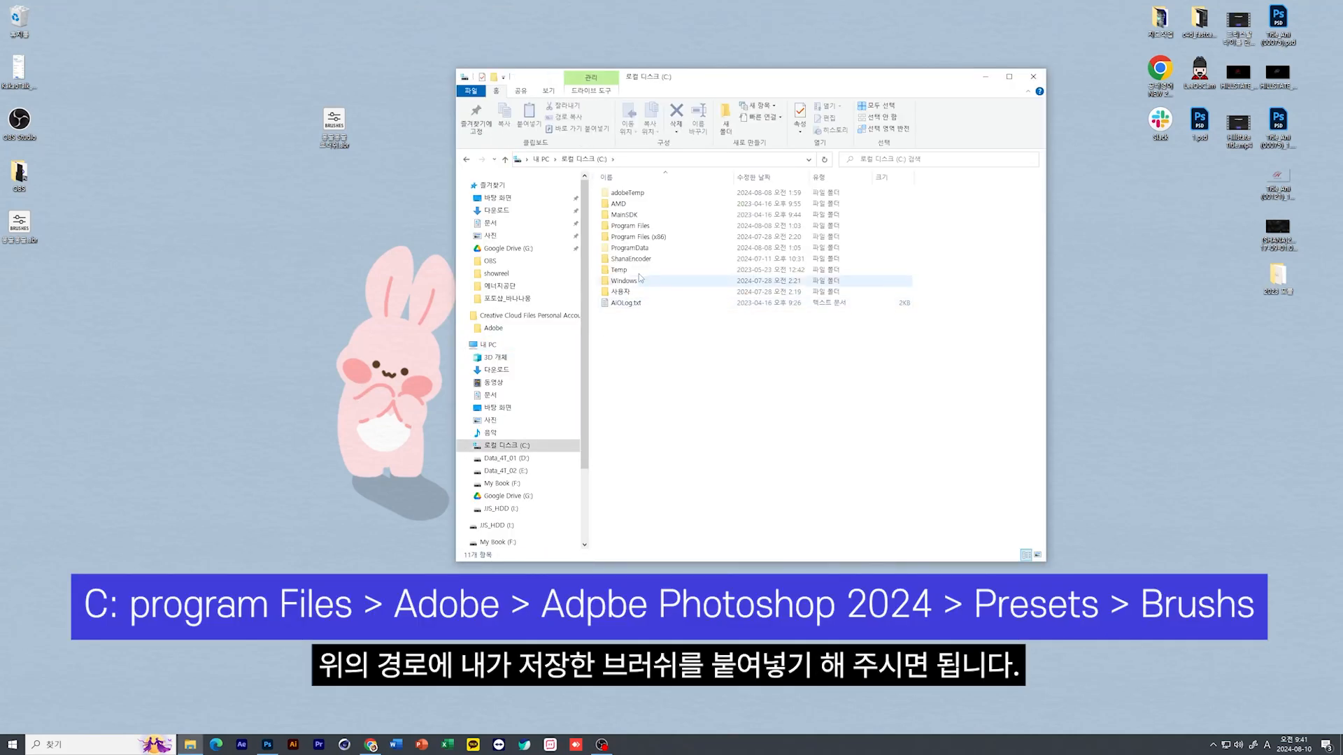
double_click(629, 225)
double_click(626, 208)
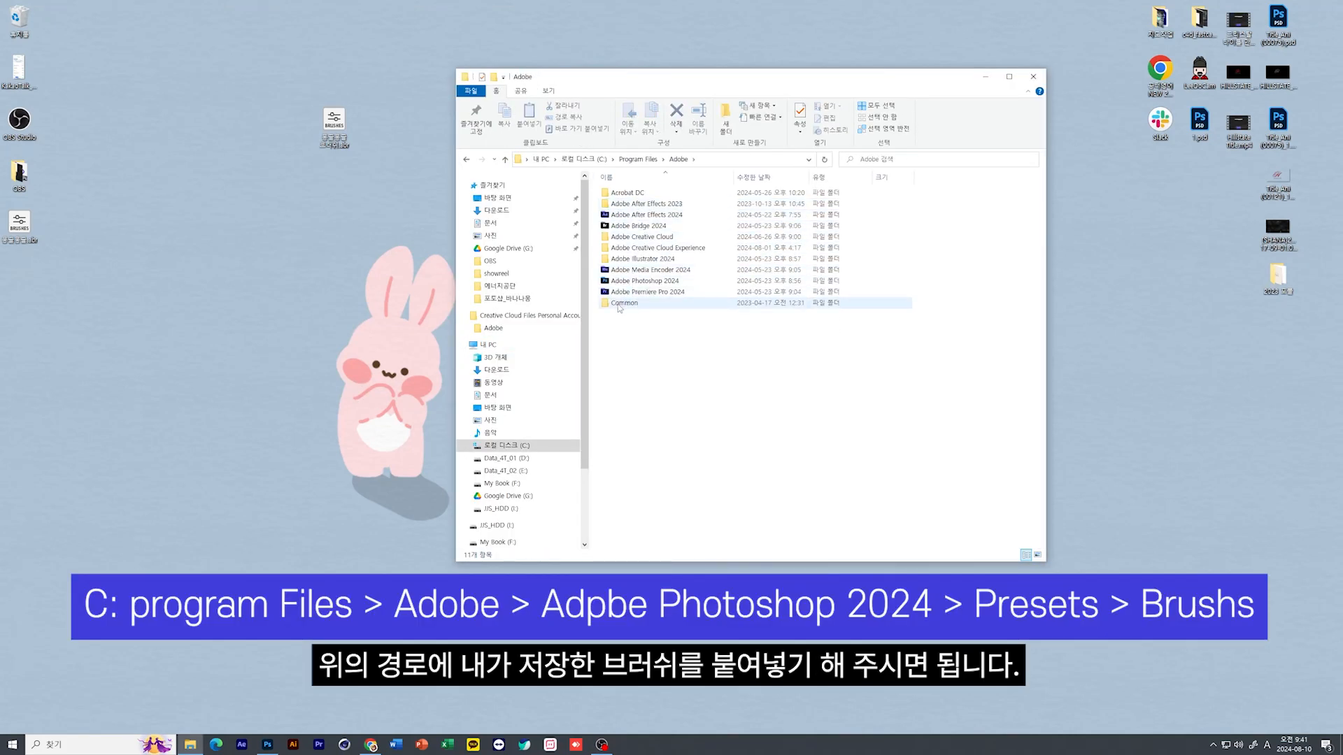
click(626, 282)
double_click(626, 281)
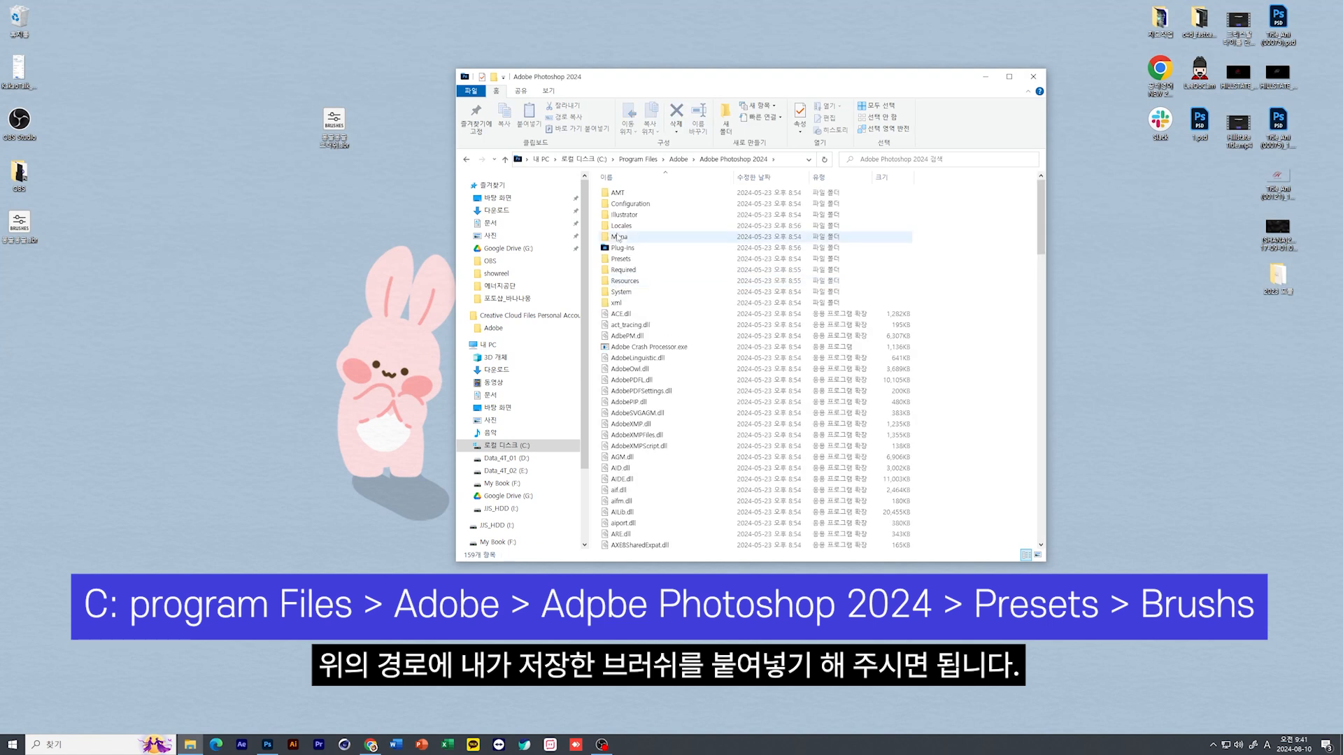
double_click(623, 260)
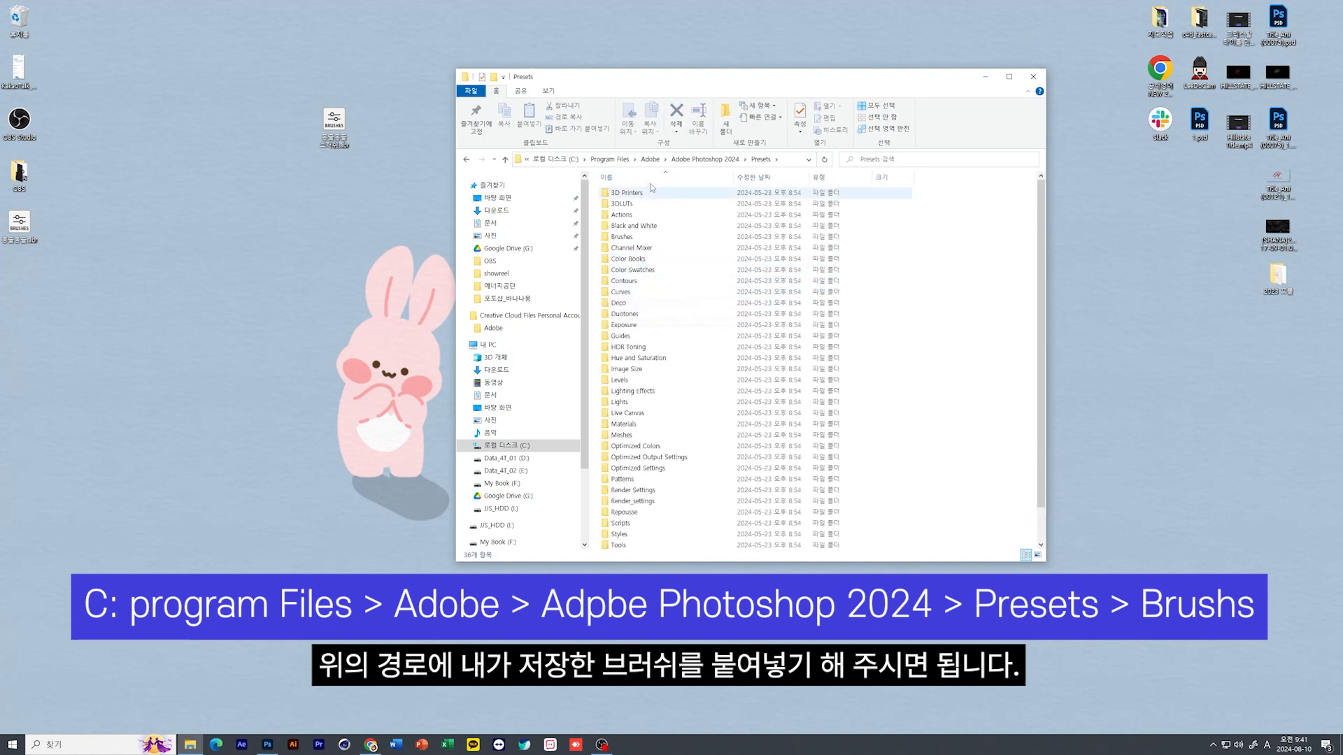
double_click(622, 237)
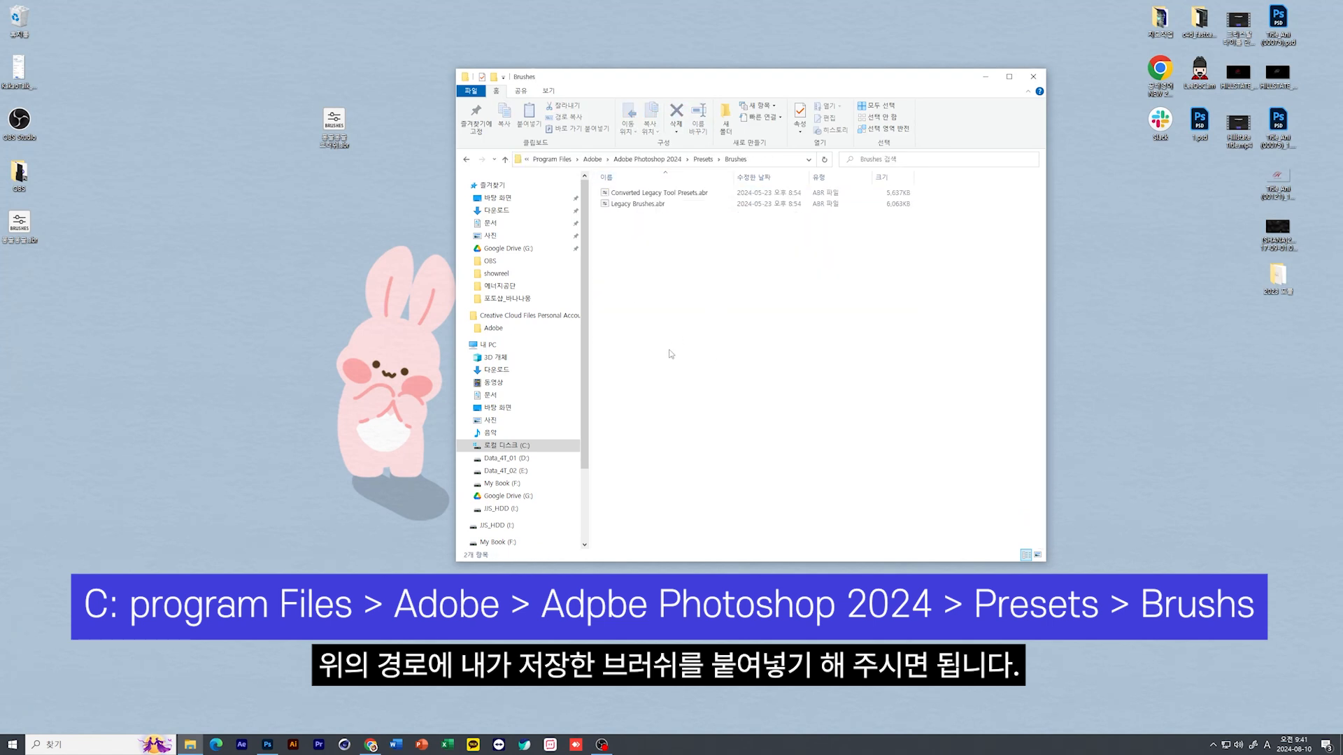
Move the 몽글몽글 브러쉬.abr file from the desktop into the open Brushes folder, granting administrator permission
mouse_move(336, 120)
mouse_down()
mouse_move(461, 233)
mouse_move(728, 270)
mouse_up()
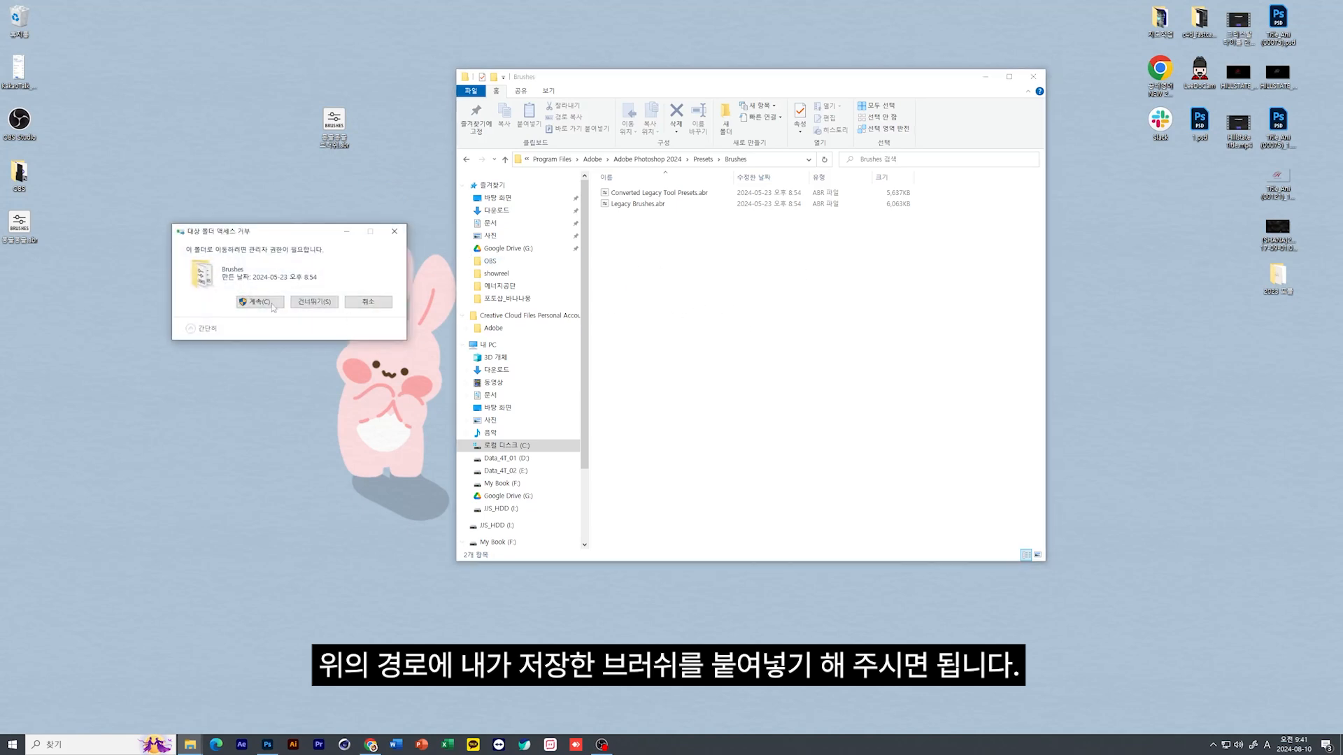
click(242, 305)
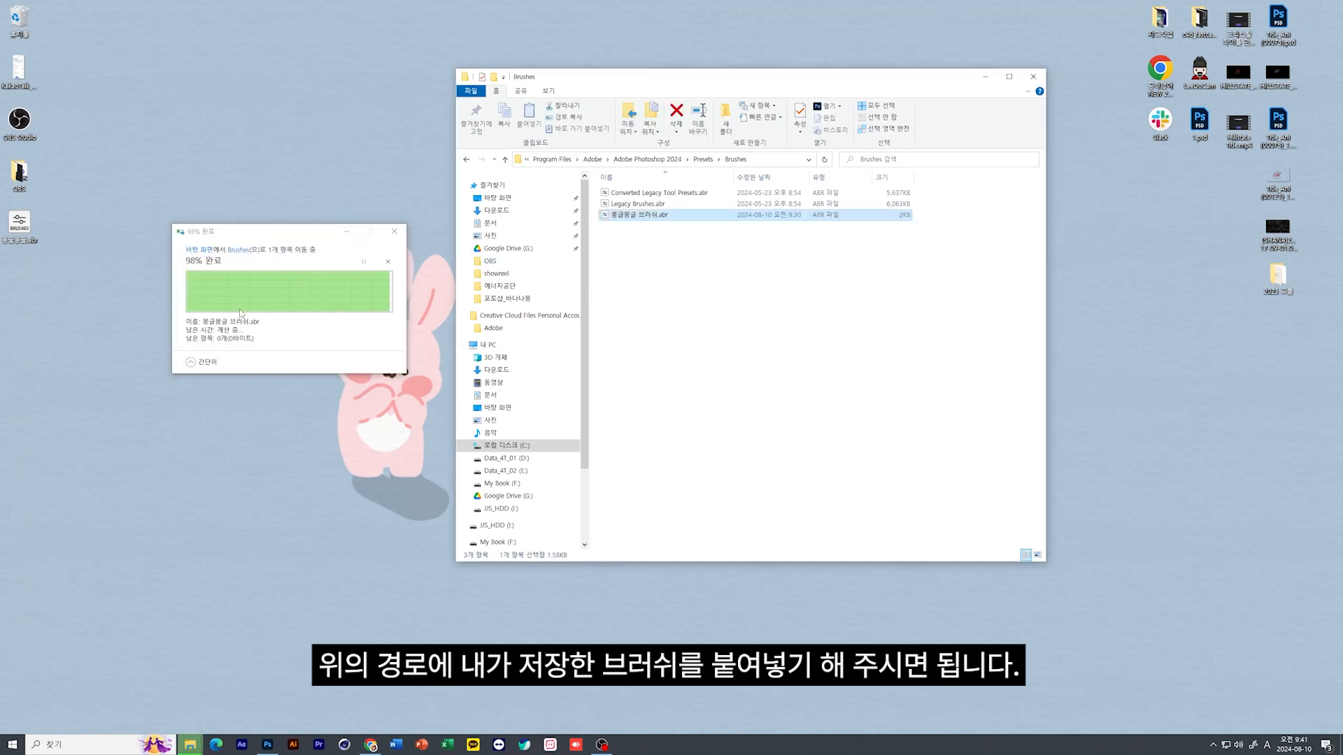
click(684, 396)
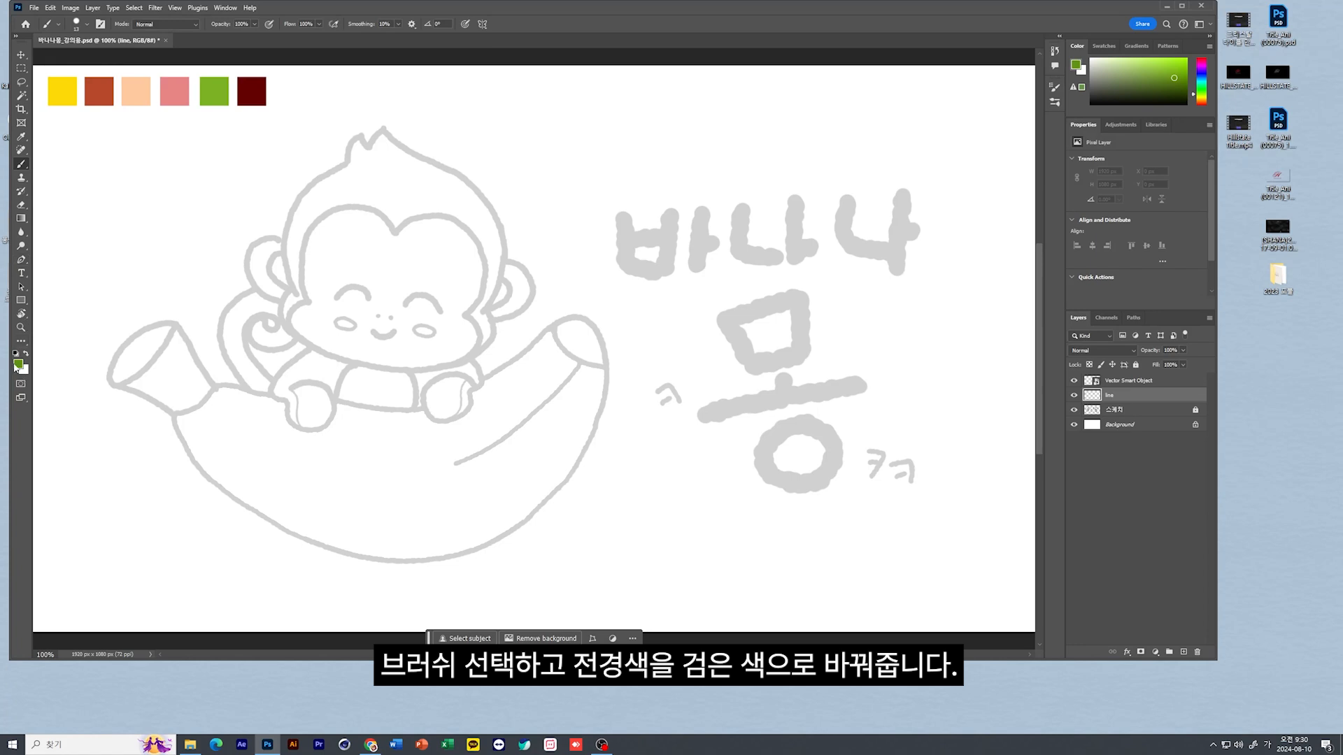
Switch back to Photoshop and set the foreground color to black (#000000)
click(19, 364)
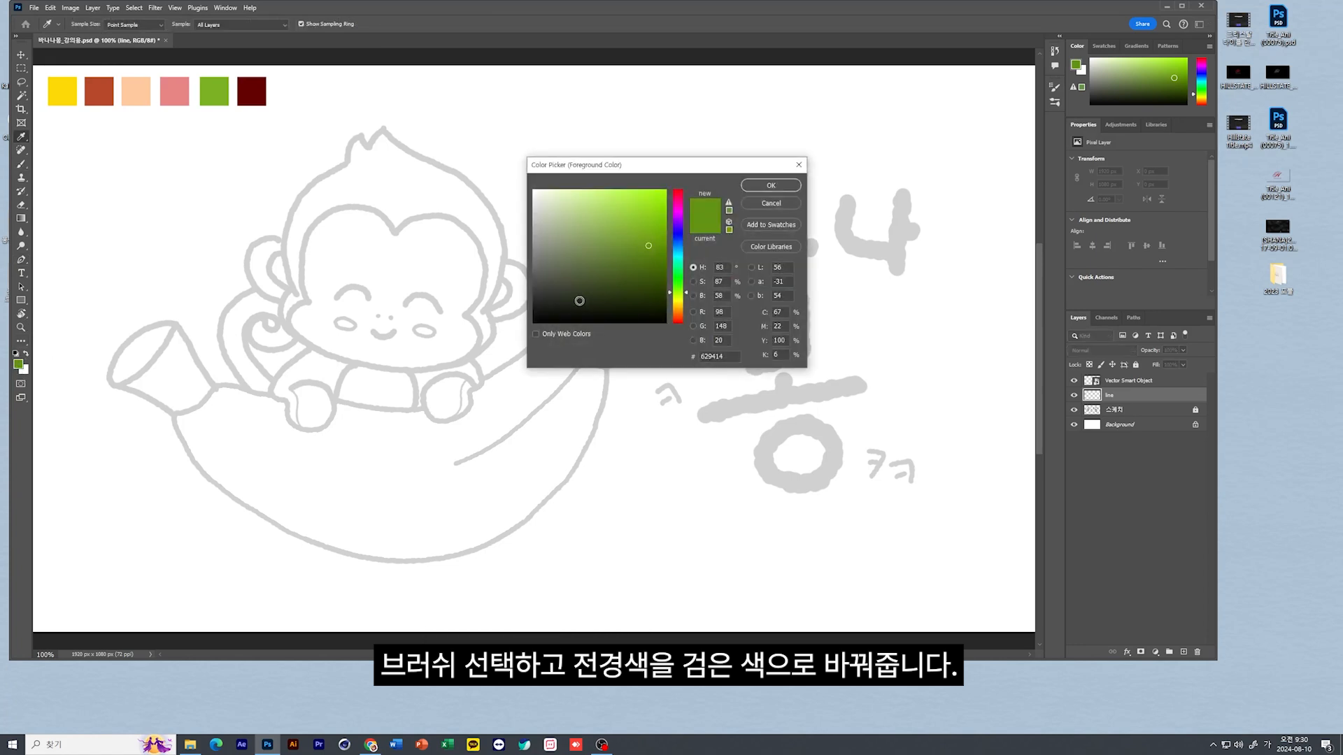
drag(550, 313, 532, 326)
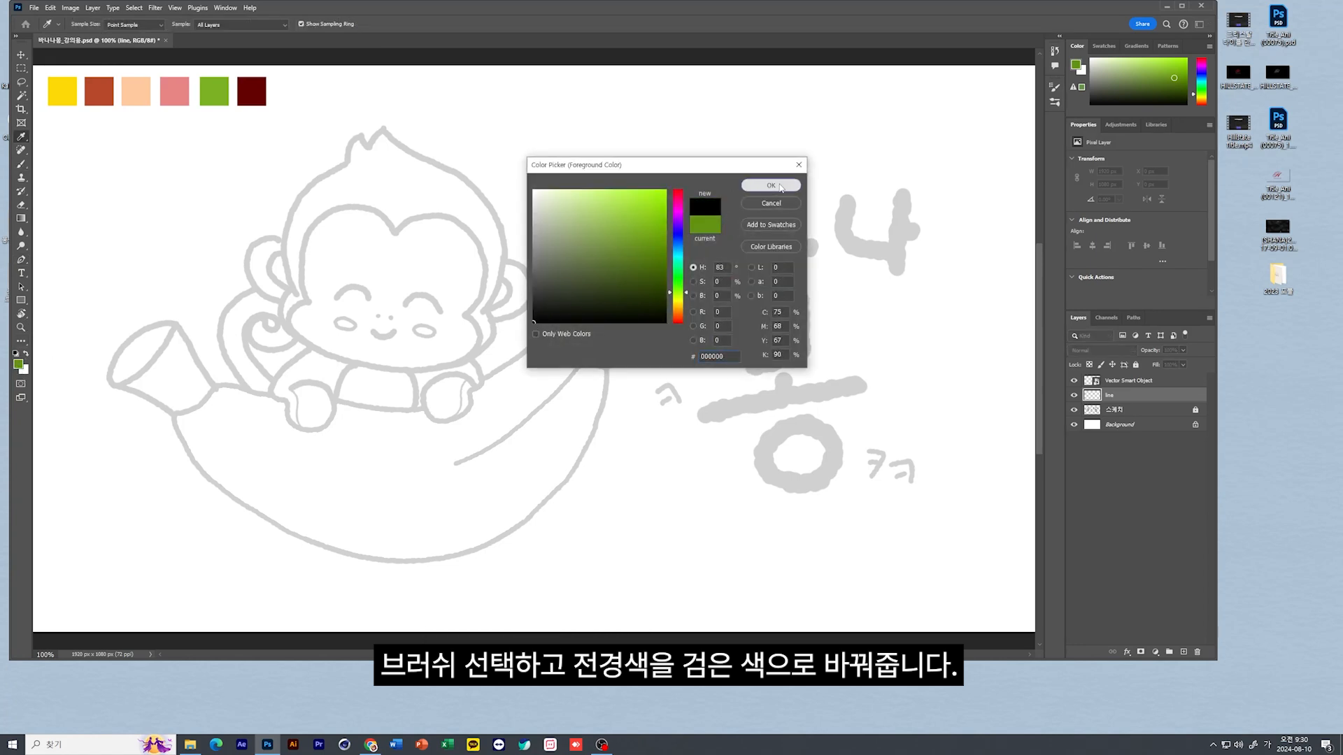
click(776, 184)
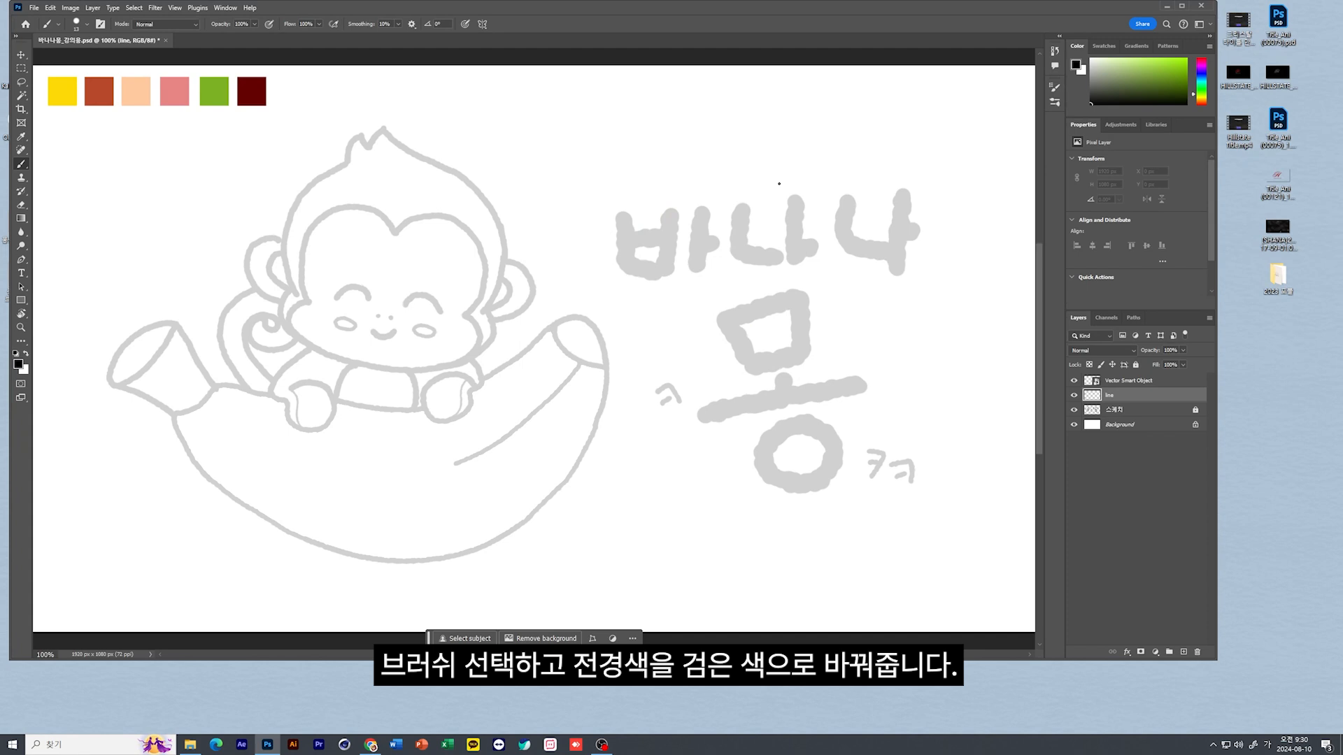
Try a short black stroke on the monkey's hair tip, undo it, and raise the brush's Smoothing percentage
drag(359, 136, 352, 140)
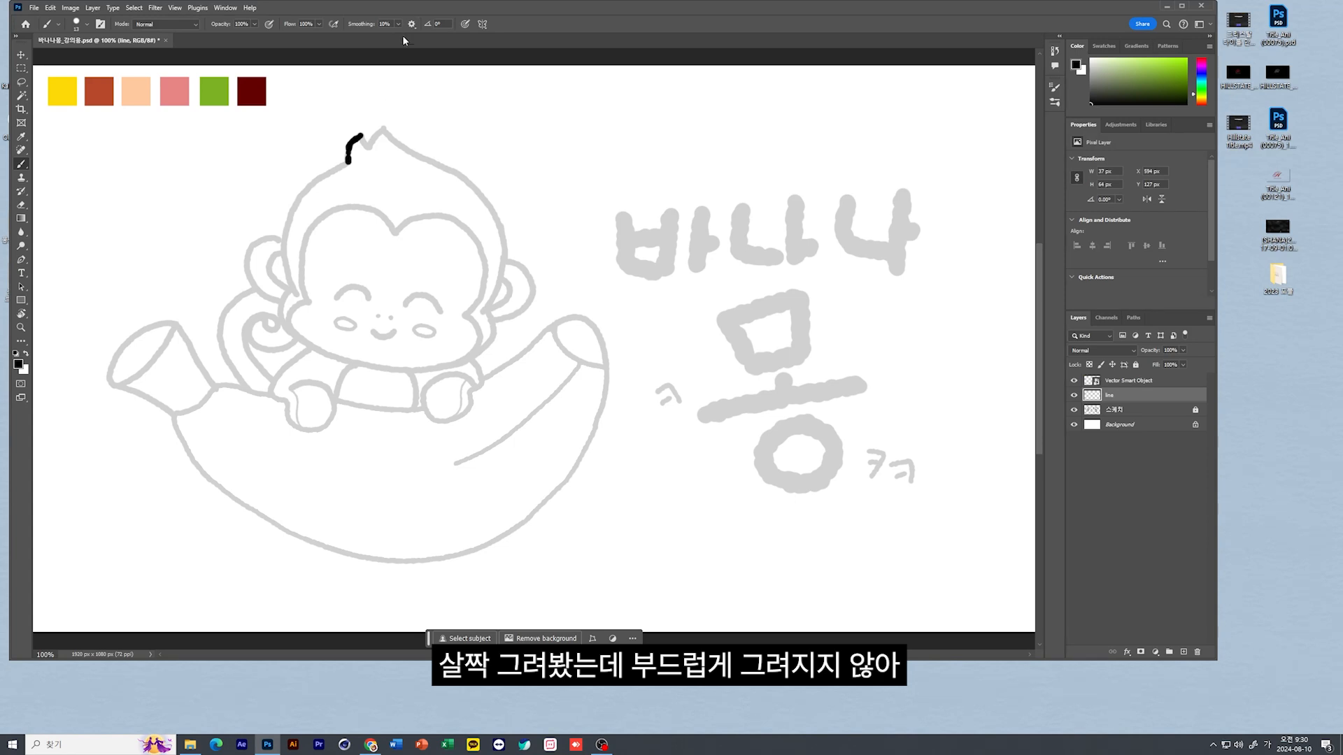
drag(390, 25, 380, 26)
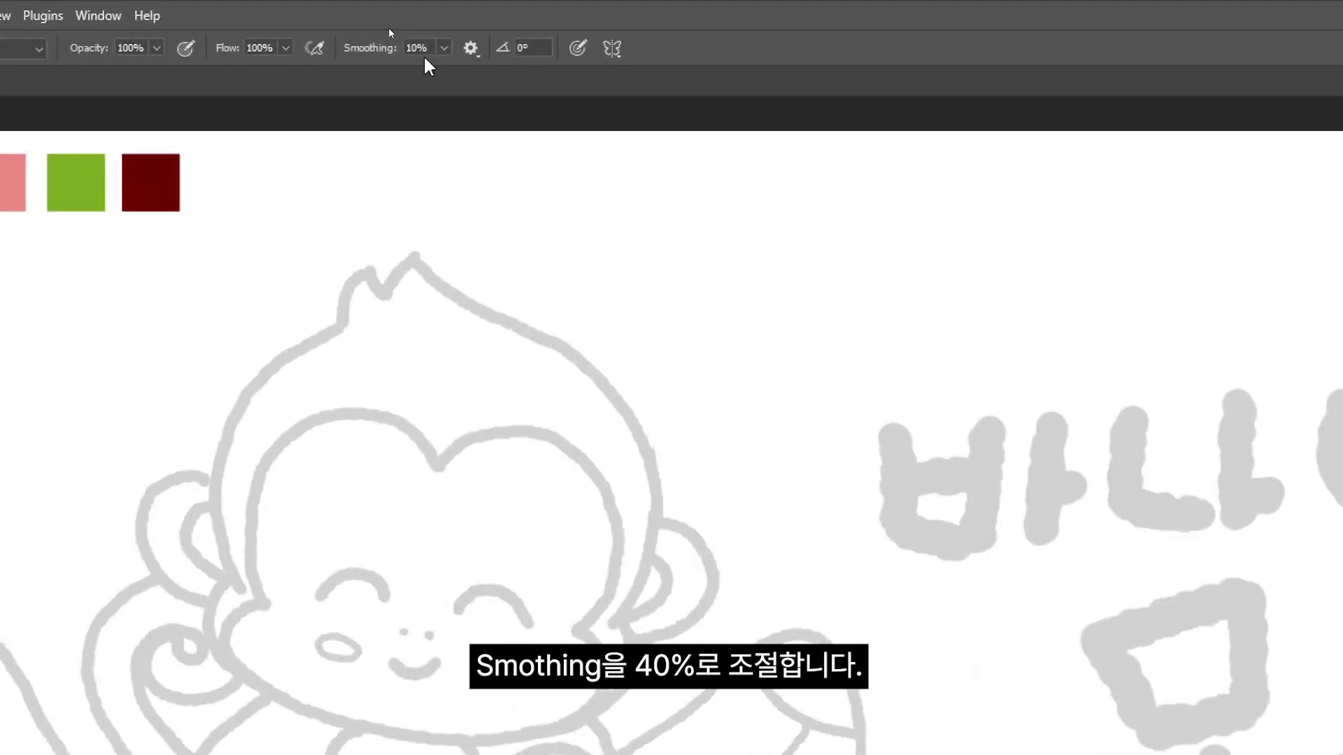
Set the brush's Smoothing to 40%
drag(429, 48, 321, 49)
text(40)
key(Return)
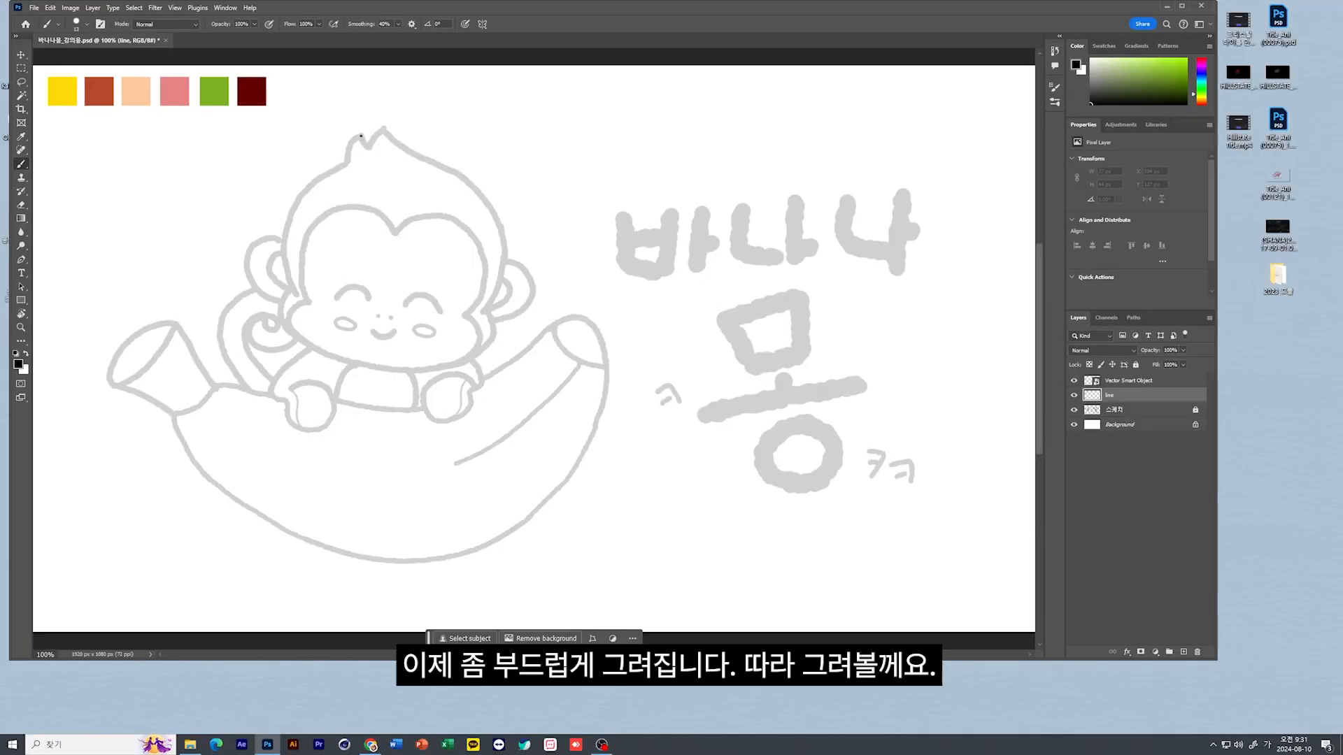
drag(351, 142, 350, 149)
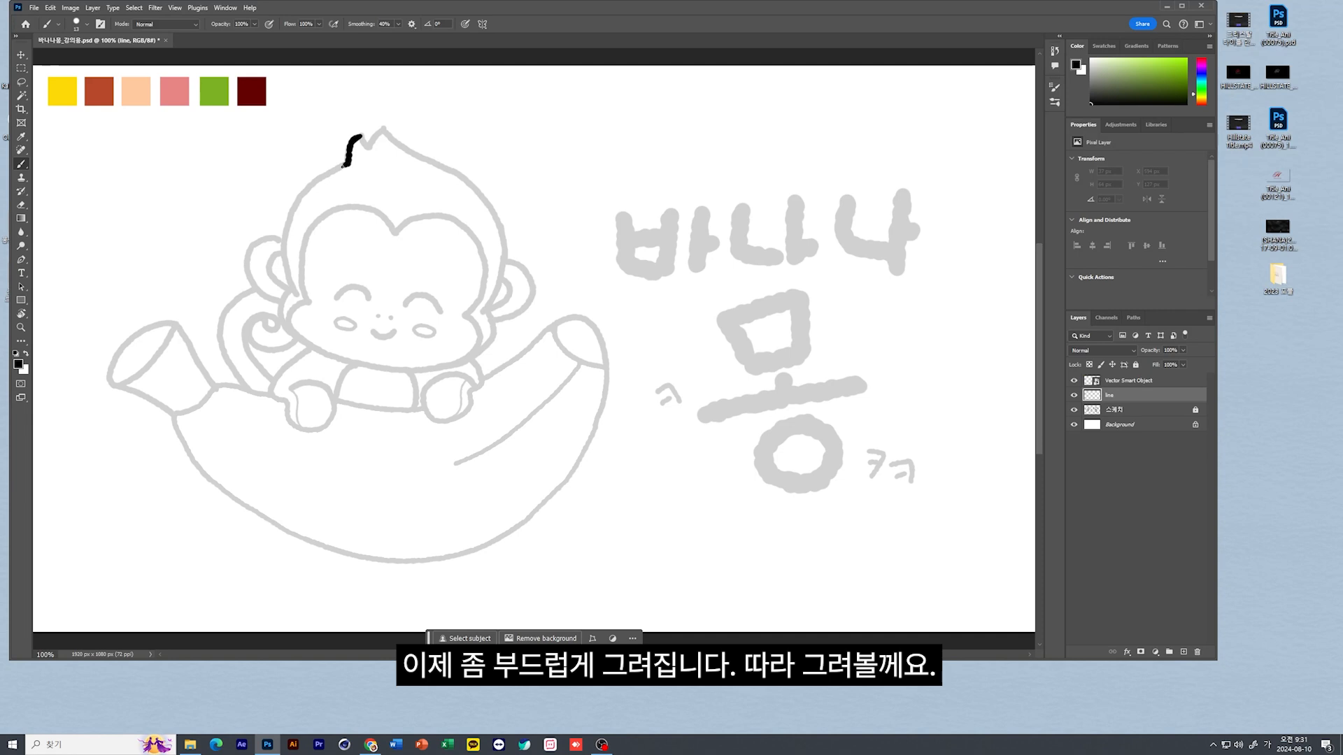
drag(332, 169, 314, 183)
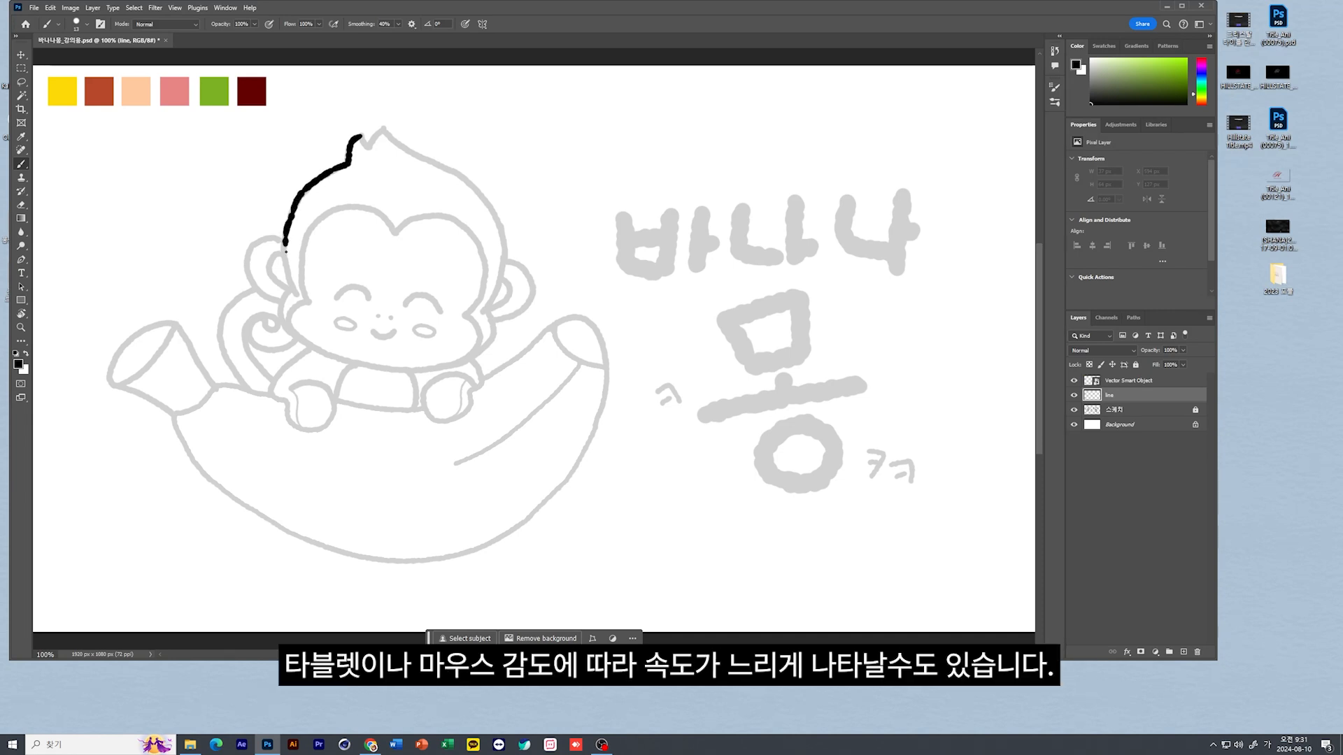
drag(294, 282, 297, 283)
key(ctrl+z)
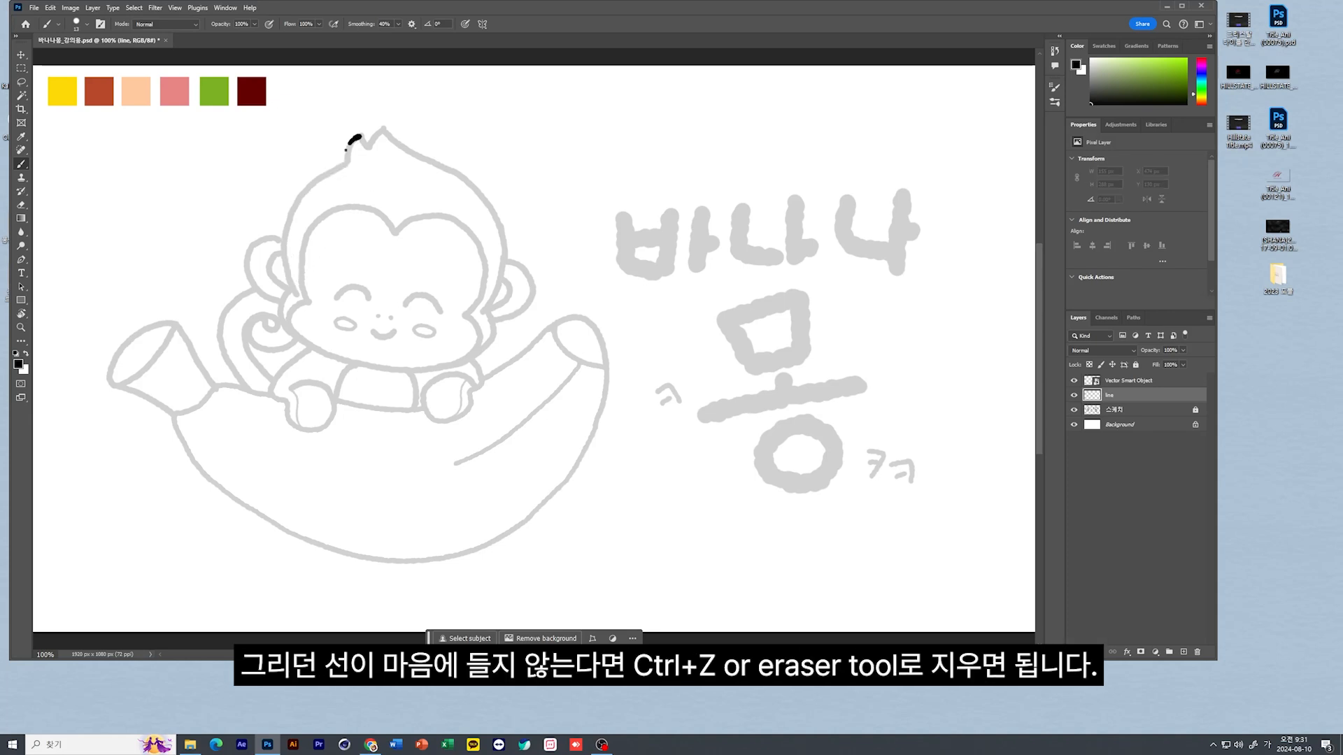
Trace the monkey's head outline with its hair tuft, the inner face line and the chin in black on the line layer
mouse_move(345, 165)
mouse_down()
mouse_move(295, 212)
mouse_move(283, 249)
mouse_move(299, 296)
mouse_move(278, 309)
mouse_move(296, 333)
mouse_up()
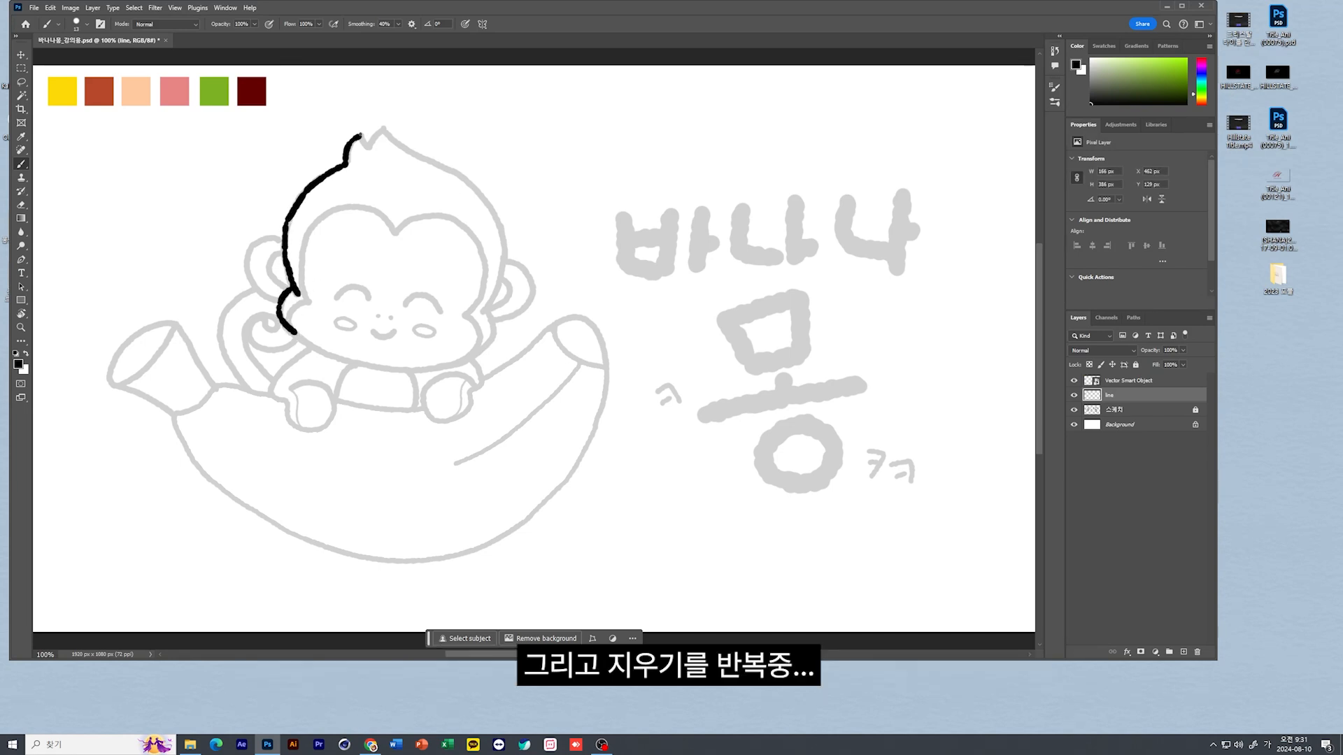
mouse_move(361, 134)
mouse_down()
mouse_move(369, 146)
mouse_move(384, 130)
mouse_move(467, 181)
mouse_move(498, 230)
mouse_move(482, 349)
mouse_move(465, 359)
mouse_up()
mouse_move(393, 230)
mouse_down()
mouse_move(335, 211)
mouse_move(310, 230)
mouse_move(311, 302)
mouse_up()
mouse_move(394, 230)
mouse_down()
mouse_move(451, 216)
mouse_move(485, 260)
mouse_move(465, 315)
mouse_move(475, 351)
mouse_move(423, 369)
mouse_up()
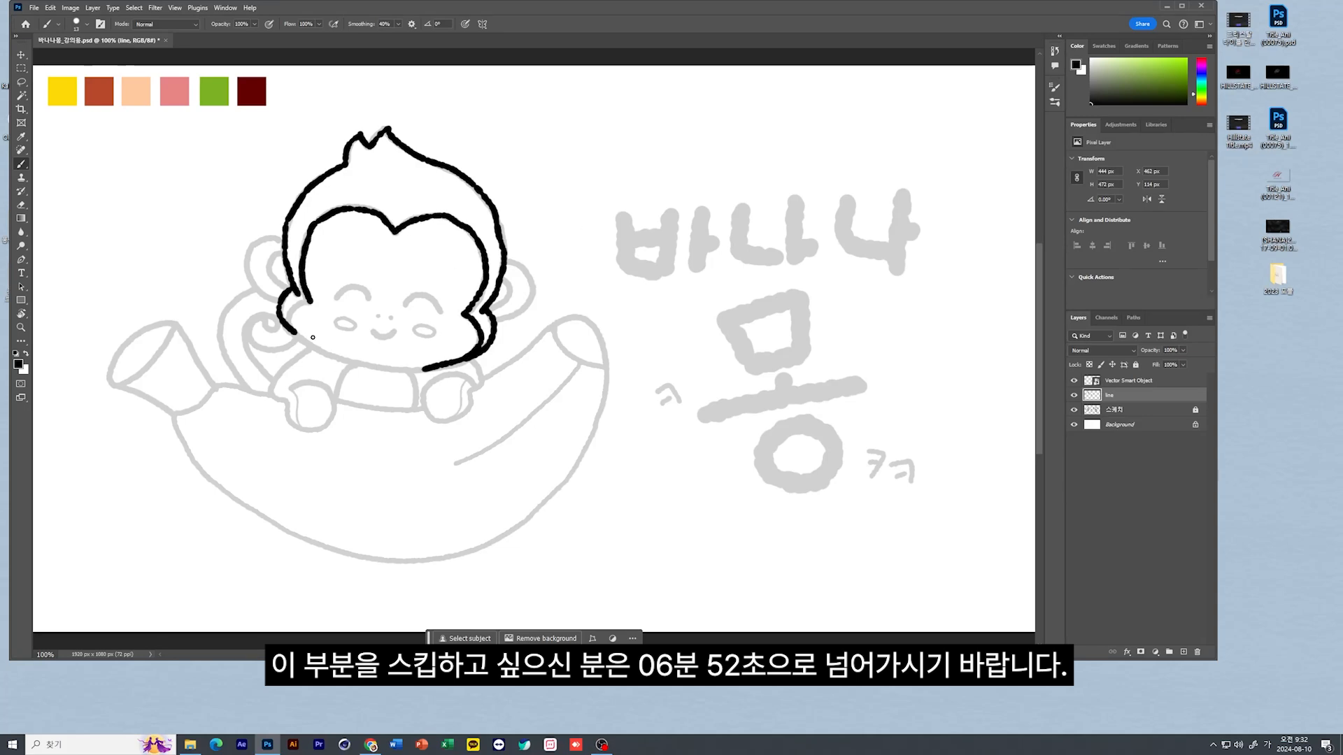
mouse_move(297, 334)
mouse_down()
mouse_move(357, 364)
mouse_move(423, 368)
mouse_up()
Draw the monkey's two closed eyes, nostril dots and smiling mouth over the sketch
mouse_move(313, 301)
mouse_down()
mouse_move(289, 329)
mouse_move(343, 291)
mouse_move(368, 299)
mouse_up()
mouse_move(405, 304)
mouse_down()
mouse_move(428, 295)
mouse_move(445, 310)
mouse_up()
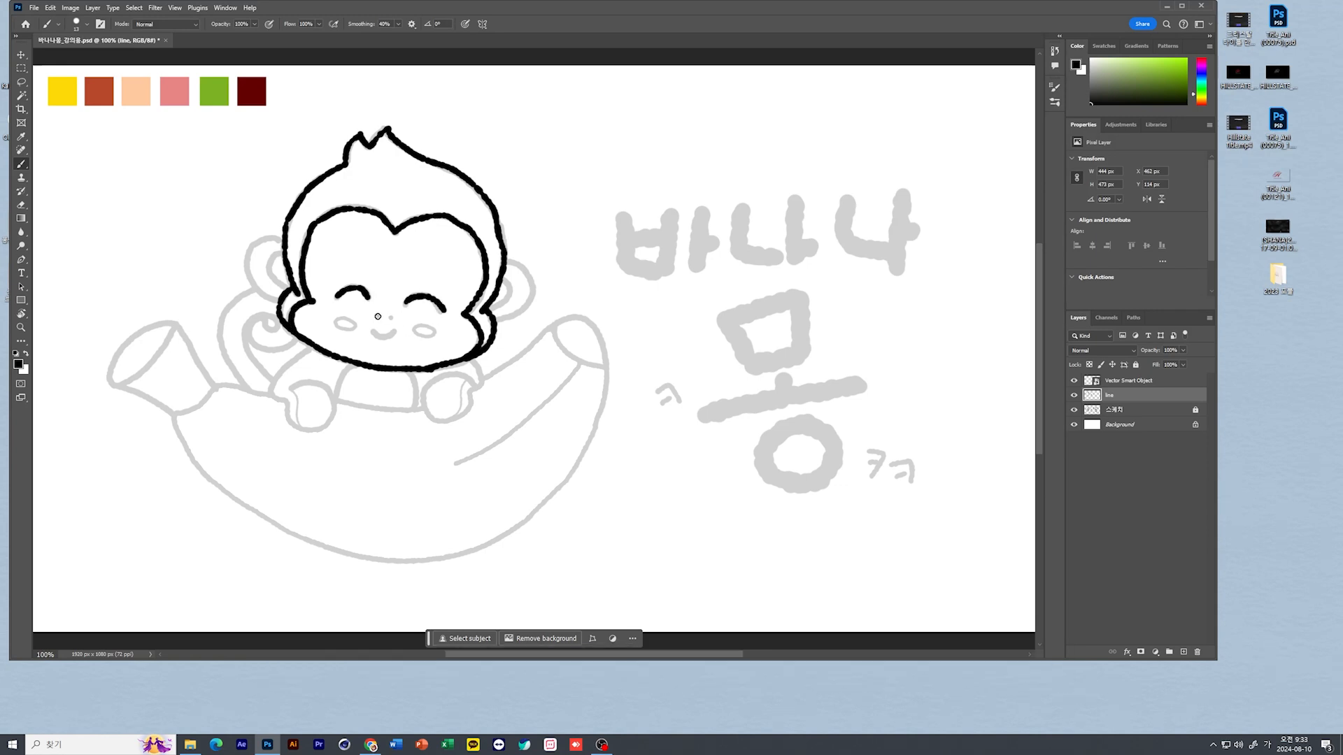
click(377, 316)
click(391, 316)
drag(371, 329, 394, 333)
key(ctrl+z)
Trace the remaining large outlines over the sketch: both ears, the arms and hands, the curled tail and the banana
drag(508, 276, 490, 312)
mouse_move(506, 270)
mouse_down()
mouse_move(519, 299)
mouse_move(493, 315)
mouse_up()
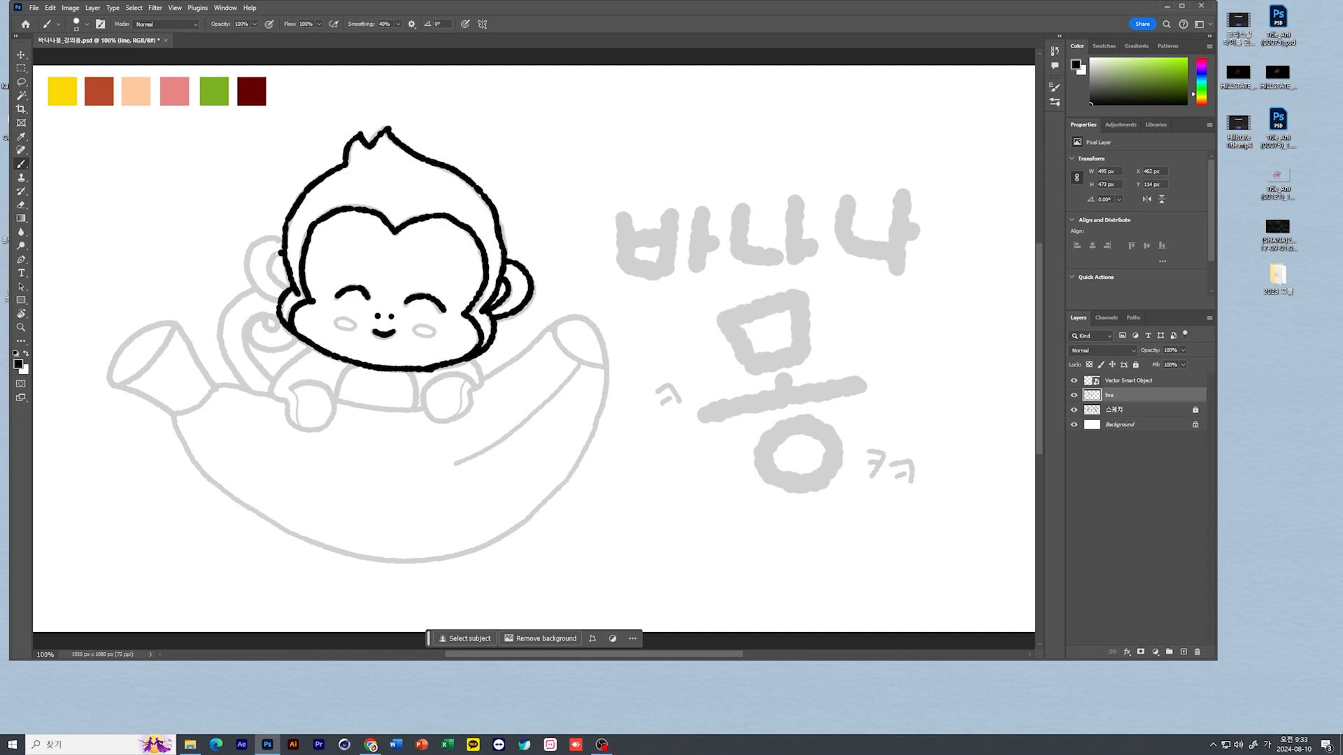
mouse_move(278, 250)
mouse_down()
mouse_move(277, 281)
mouse_move(270, 239)
mouse_move(249, 251)
mouse_move(251, 271)
mouse_move(275, 282)
mouse_move(270, 388)
mouse_move(294, 424)
mouse_move(327, 425)
mouse_move(336, 402)
mouse_move(291, 387)
mouse_up()
mouse_move(473, 353)
mouse_down()
mouse_move(470, 410)
mouse_move(432, 420)
mouse_move(430, 387)
mouse_move(476, 386)
mouse_up()
mouse_move(269, 379)
mouse_down()
mouse_move(249, 354)
mouse_move(266, 318)
mouse_move(245, 333)
mouse_move(278, 352)
mouse_move(300, 337)
mouse_move(255, 346)
mouse_move(297, 343)
mouse_up()
mouse_move(257, 286)
mouse_down()
mouse_move(220, 315)
mouse_move(221, 352)
mouse_move(248, 387)
mouse_up()
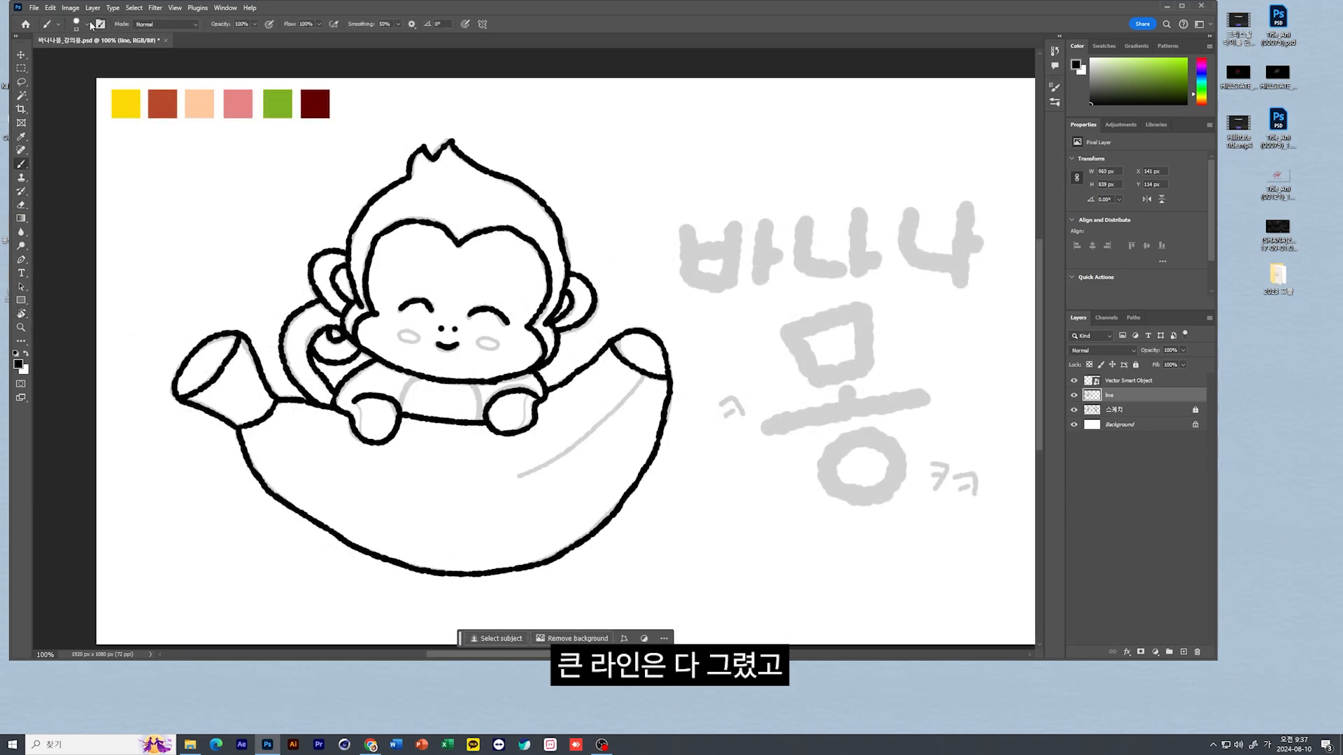
Reduce the brush size to 8 px and trace the inner details: the belly lines, the cheek ovals and the crease along the banana
click(87, 24)
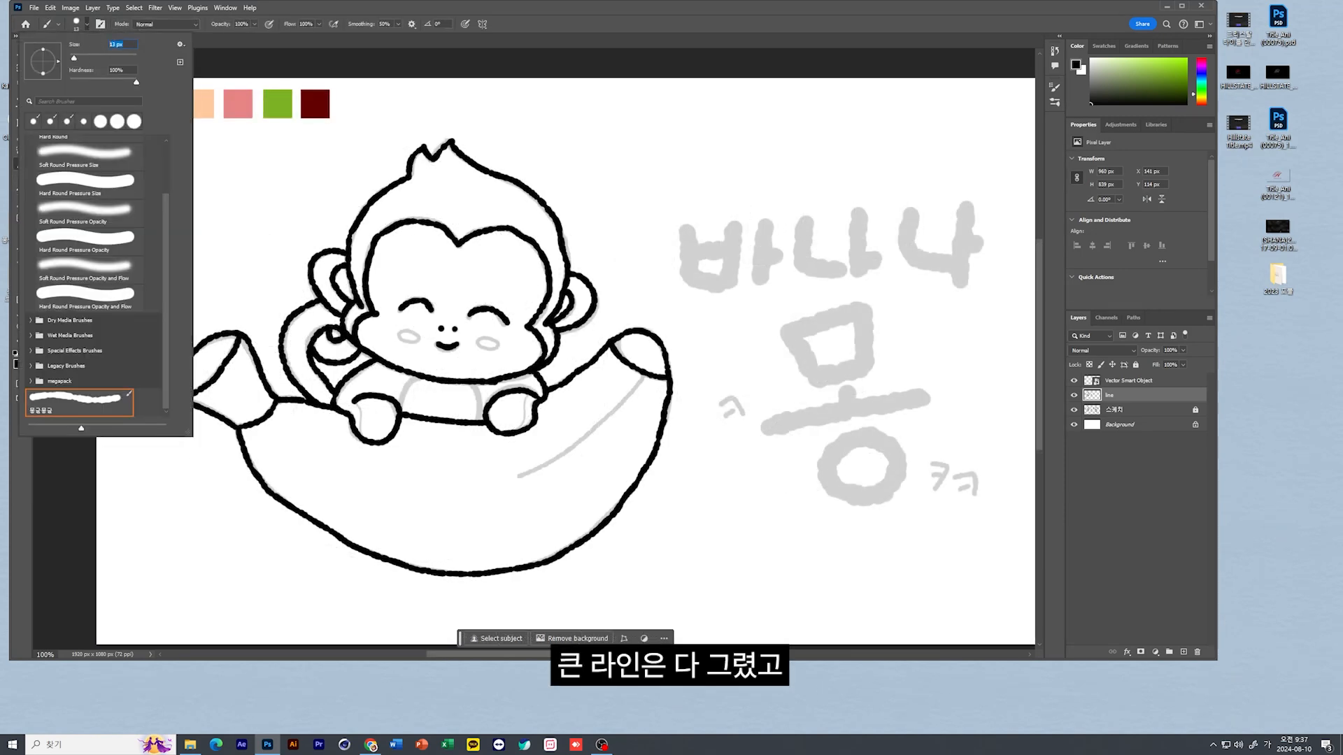
key(Return)
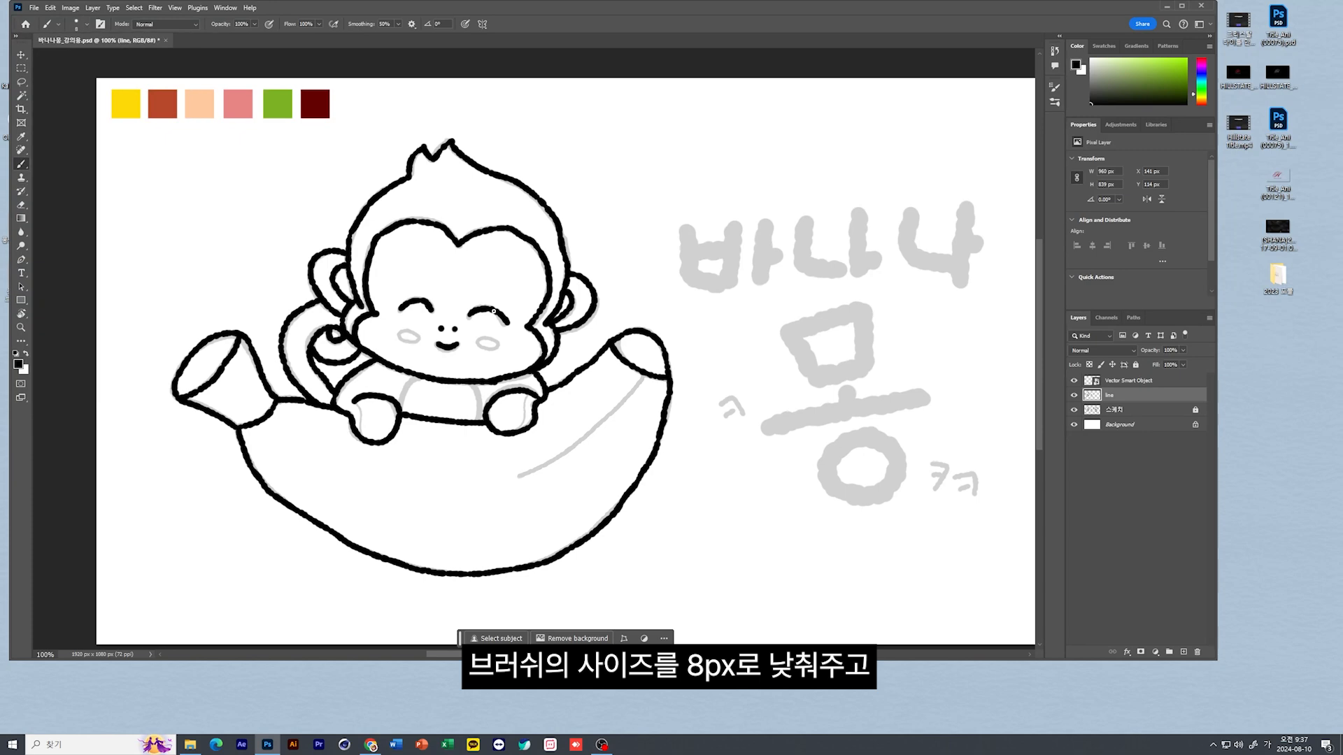
scroll(494, 310, up, 5)
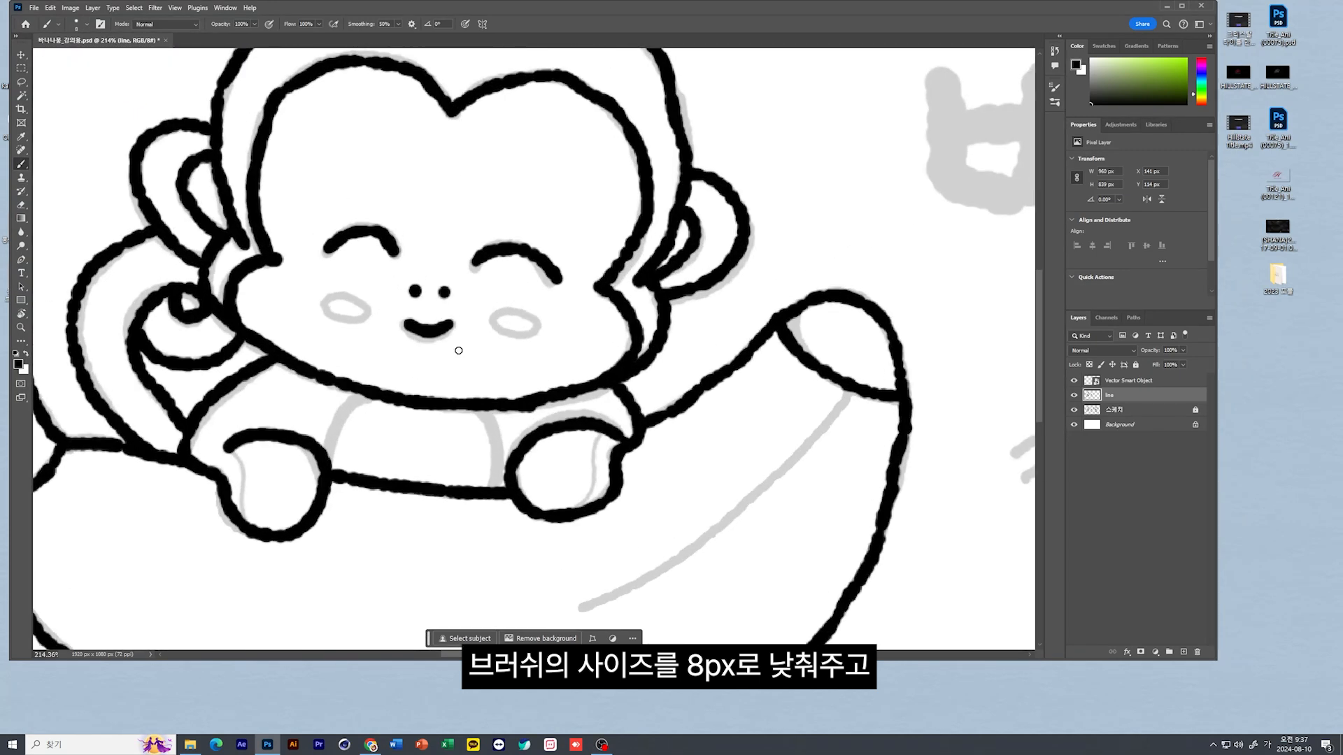
drag(363, 395, 326, 456)
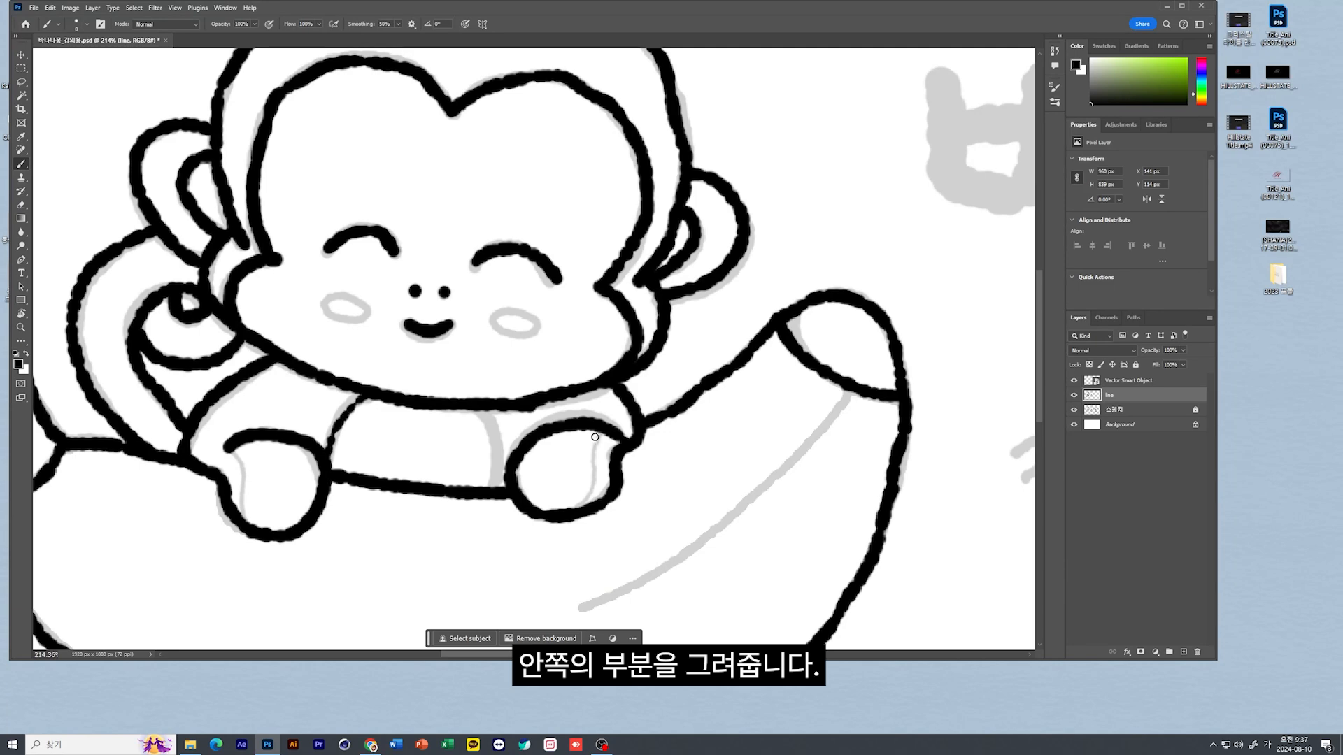
mouse_move(476, 405)
mouse_down()
mouse_move(498, 456)
mouse_move(496, 487)
mouse_up()
key(ctrl+z)
mouse_move(348, 295)
mouse_down()
mouse_move(332, 319)
mouse_move(365, 320)
mouse_move(342, 294)
mouse_up()
mouse_move(514, 309)
mouse_down()
mouse_move(497, 332)
mouse_move(528, 317)
mouse_move(516, 312)
mouse_up()
drag(668, 556, 315, 372)
mouse_move(498, 207)
mouse_down()
mouse_move(420, 285)
mouse_move(218, 429)
mouse_move(612, 468)
mouse_up()
Set the brush size to 5 px and trace the thin inner lines on both of the monkey's hands
click(82, 24)
text(5)
key(Return)
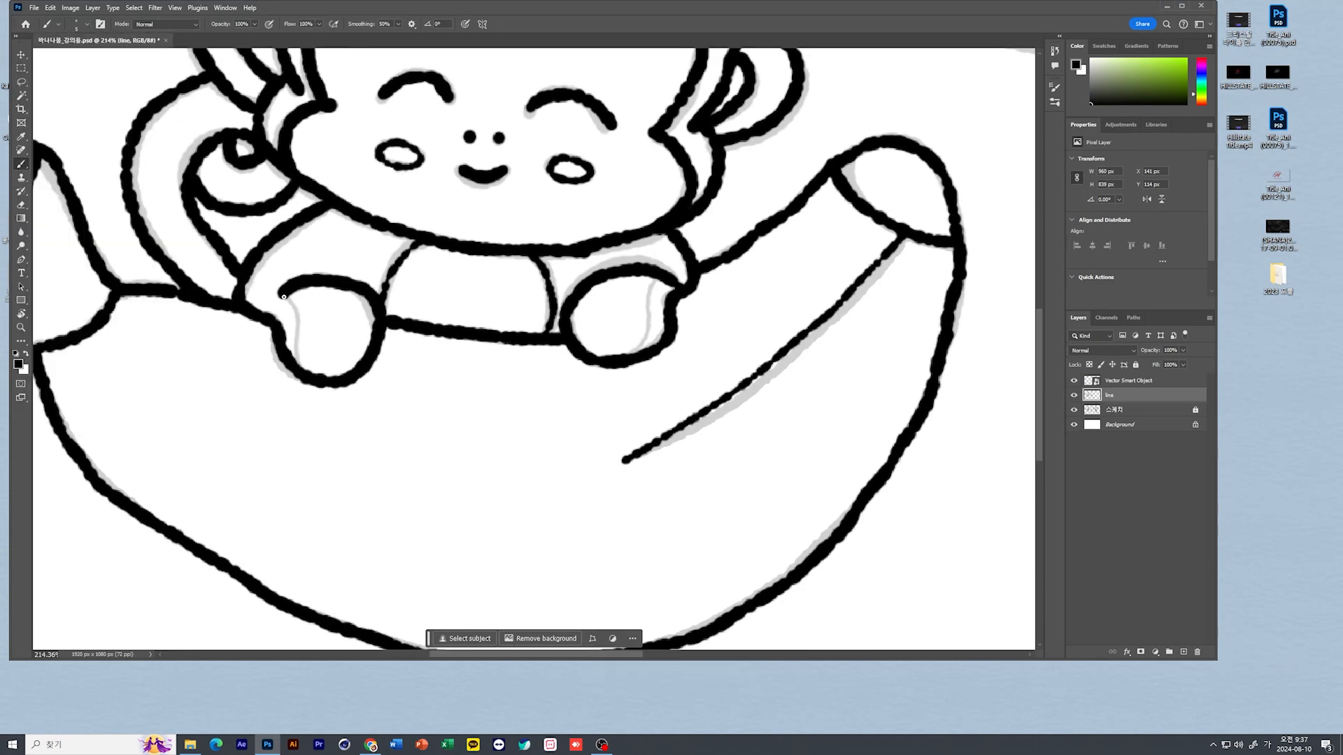
drag(284, 295, 297, 361)
drag(660, 274, 647, 315)
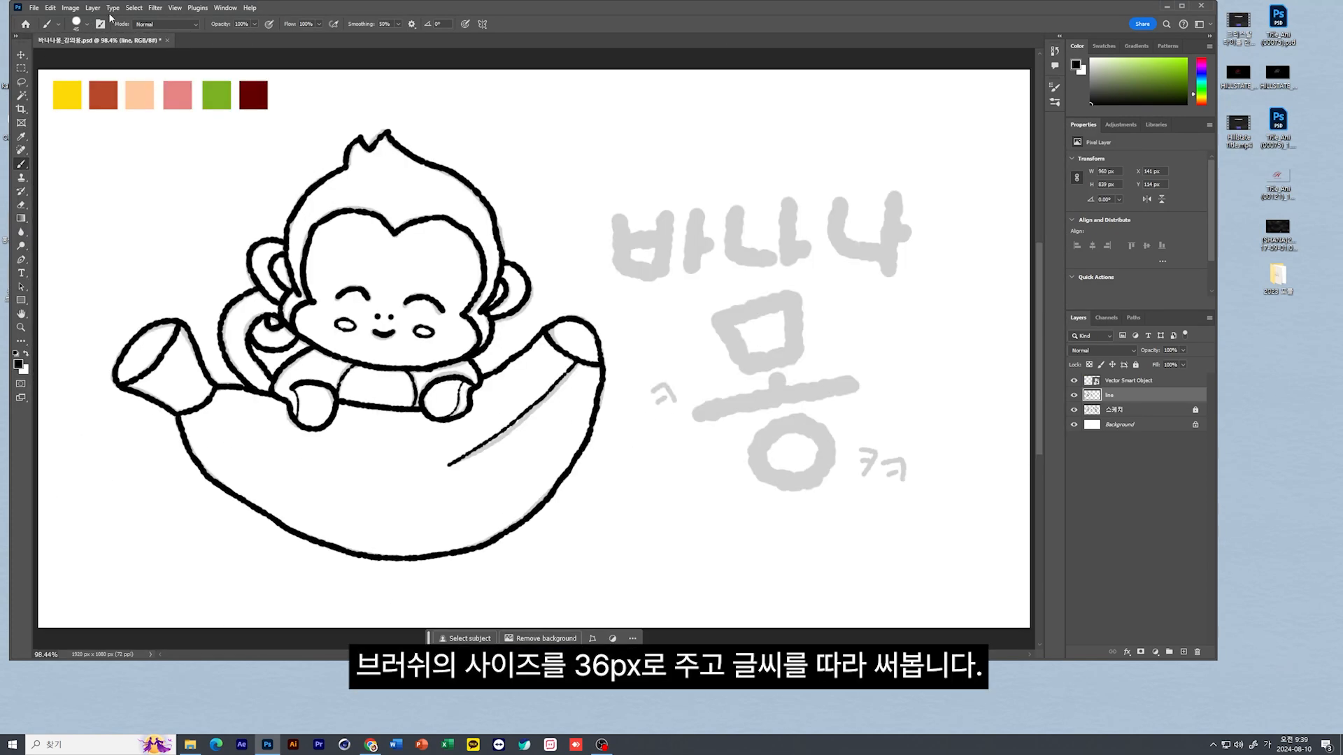
Enlarge the brush to 36 px and trace the word 바나나 over the gray lettering
click(76, 23)
drag(79, 62, 82, 61)
mouse_move(619, 220)
mouse_down()
mouse_move(618, 265)
mouse_move(657, 276)
mouse_up()
mouse_move(626, 243)
mouse_down()
mouse_move(655, 274)
mouse_move(661, 240)
mouse_up()
mouse_move(664, 213)
mouse_down()
mouse_move(658, 281)
mouse_move(694, 279)
mouse_up()
mouse_move(736, 208)
mouse_down()
mouse_move(735, 260)
mouse_move(782, 260)
mouse_up()
drag(788, 202, 789, 276)
drag(790, 250, 804, 251)
mouse_move(841, 207)
mouse_down()
mouse_move(845, 256)
mouse_move(898, 257)
mouse_up()
mouse_move(893, 197)
mouse_down()
mouse_move(893, 274)
mouse_move(916, 234)
mouse_up()
Trace the large syllable 몽 with thick strokes and the small ㅋ letters around it with a thinner brush
mouse_move(720, 318)
mouse_down()
mouse_move(745, 372)
mouse_move(790, 303)
mouse_move(804, 359)
mouse_move(793, 299)
mouse_move(796, 355)
mouse_up()
key(ctrl+z)
drag(747, 364, 793, 355)
drag(775, 381, 774, 397)
drag(700, 415, 850, 383)
mouse_move(791, 419)
mouse_down()
mouse_move(760, 460)
mouse_move(822, 476)
mouse_move(786, 419)
mouse_up()
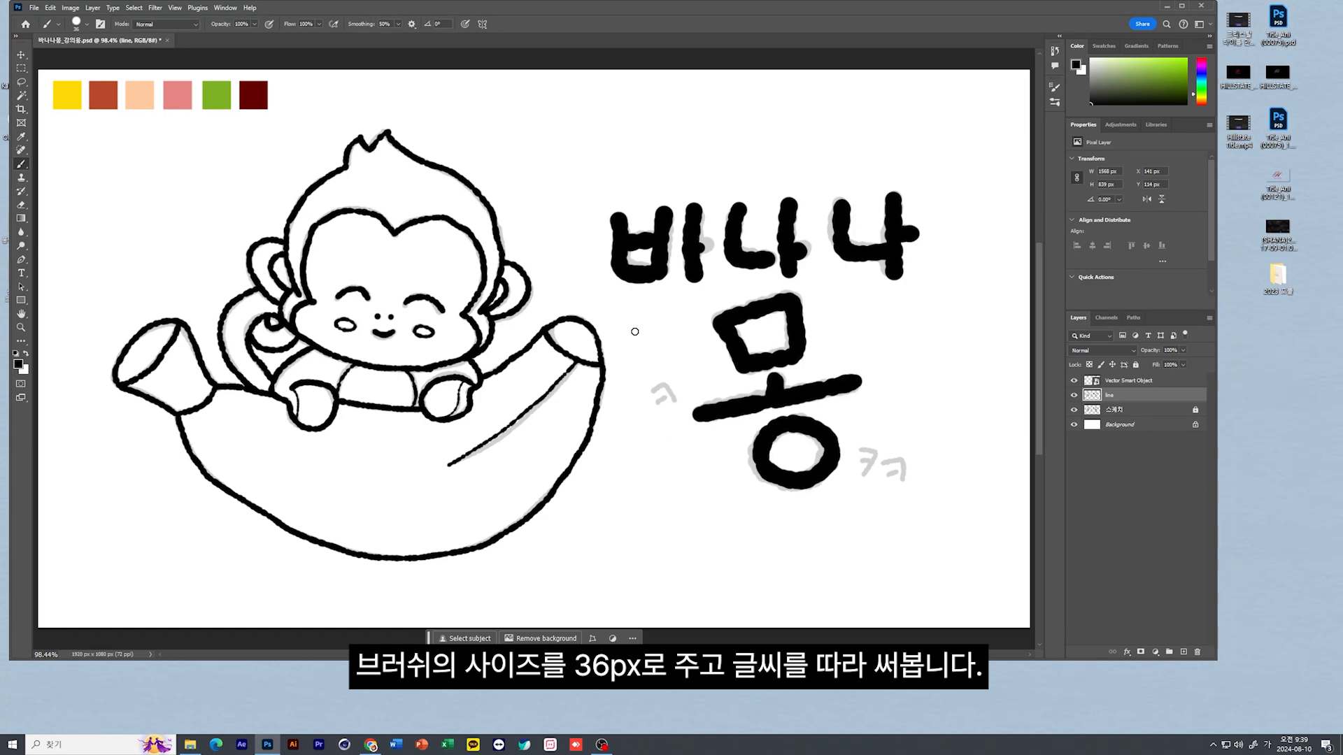
drag(653, 391, 675, 400)
drag(860, 449, 905, 480)
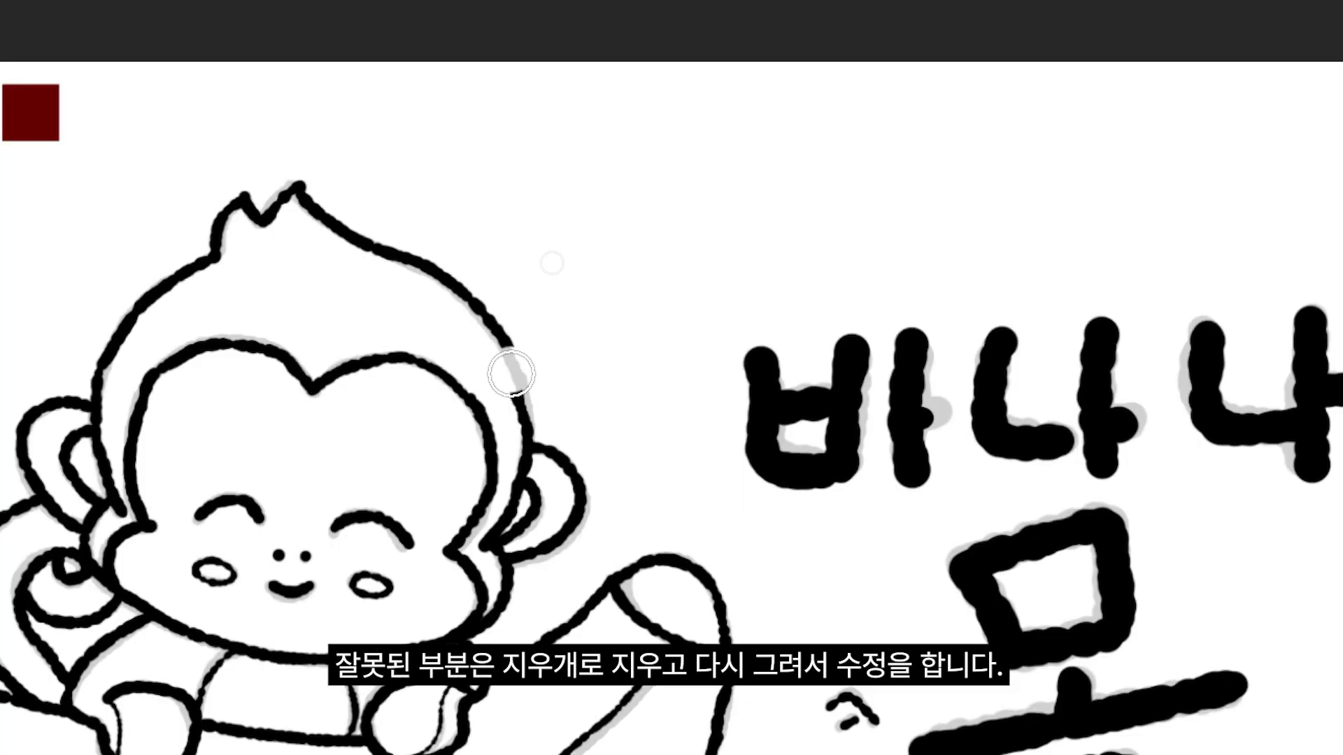
Erase the faulty piece of the head outline above the ear and redraw it with the brush
drag(511, 373, 526, 415)
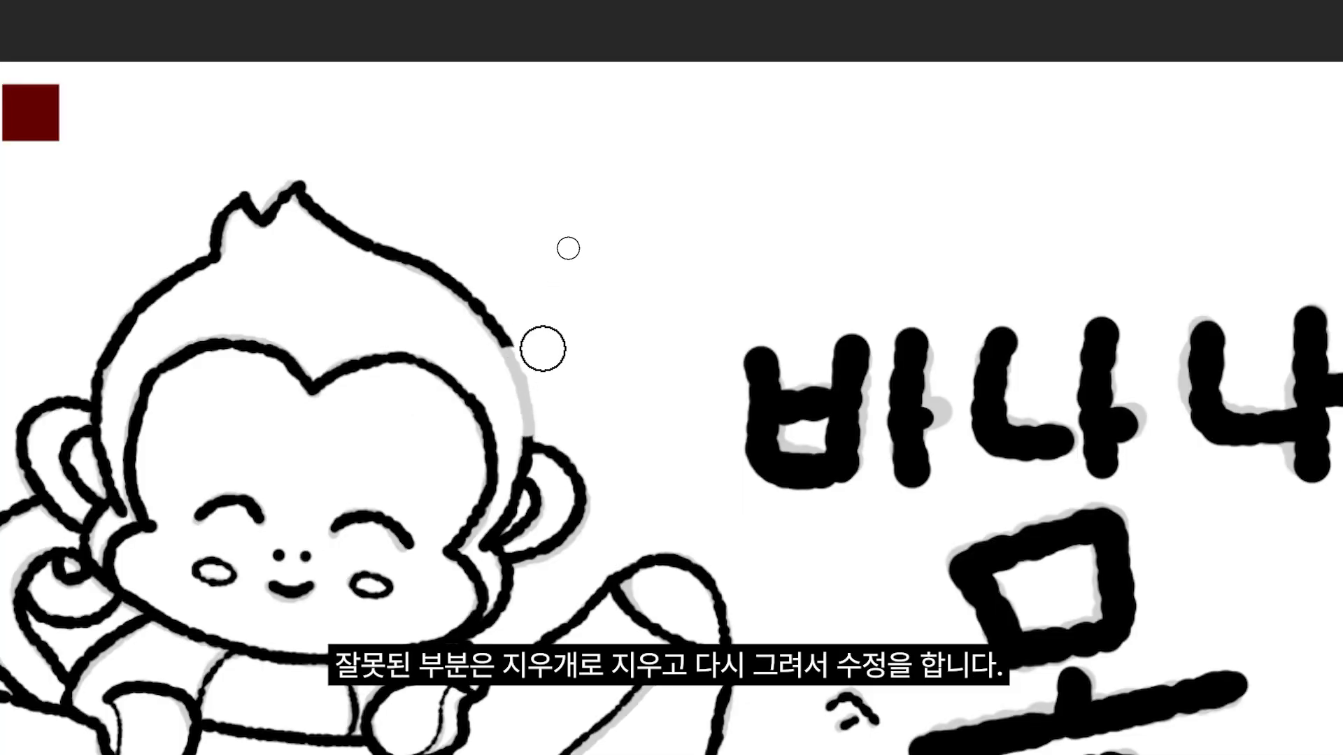
click(528, 355)
key(b)
mouse_move(505, 344)
mouse_down()
mouse_move(526, 387)
mouse_move(526, 452)
mouse_move(522, 374)
mouse_move(491, 329)
mouse_up()
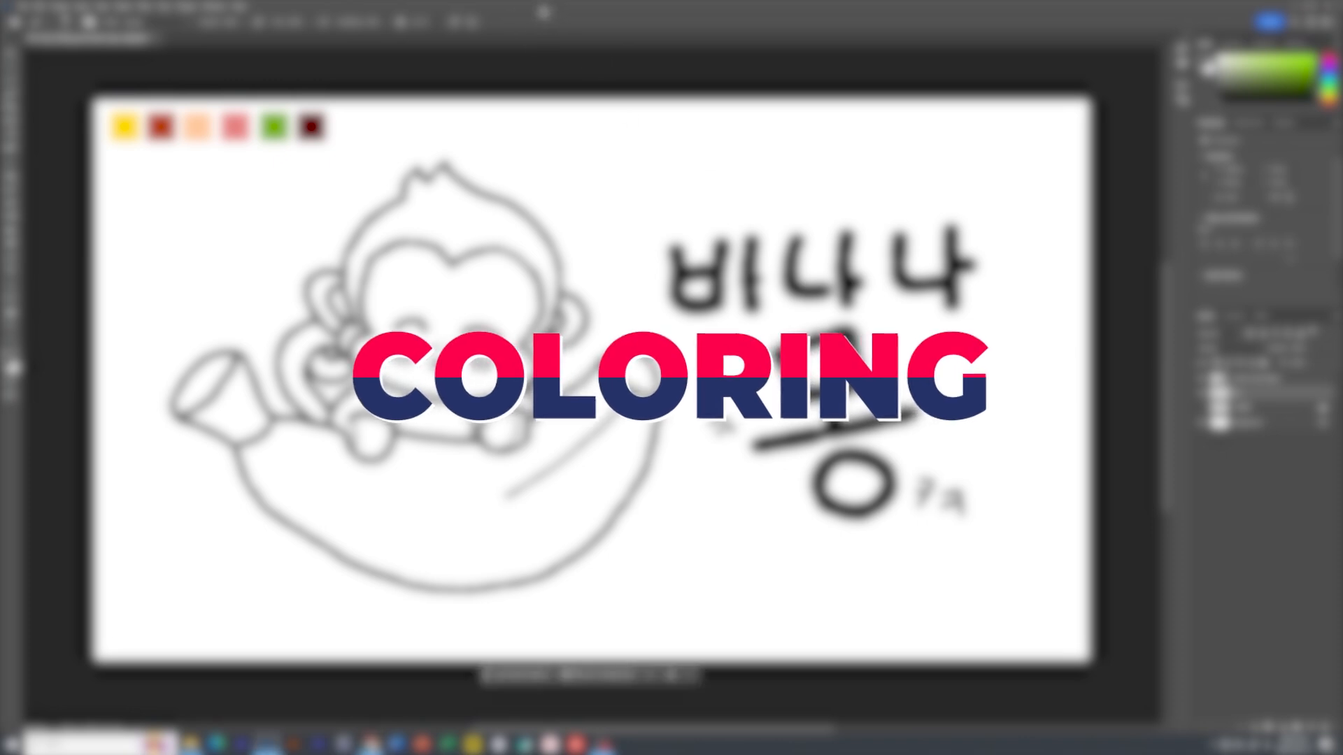
Select the banana's interior with the Magic Wand and add a new layer named coloring above the line layer
click(11, 95)
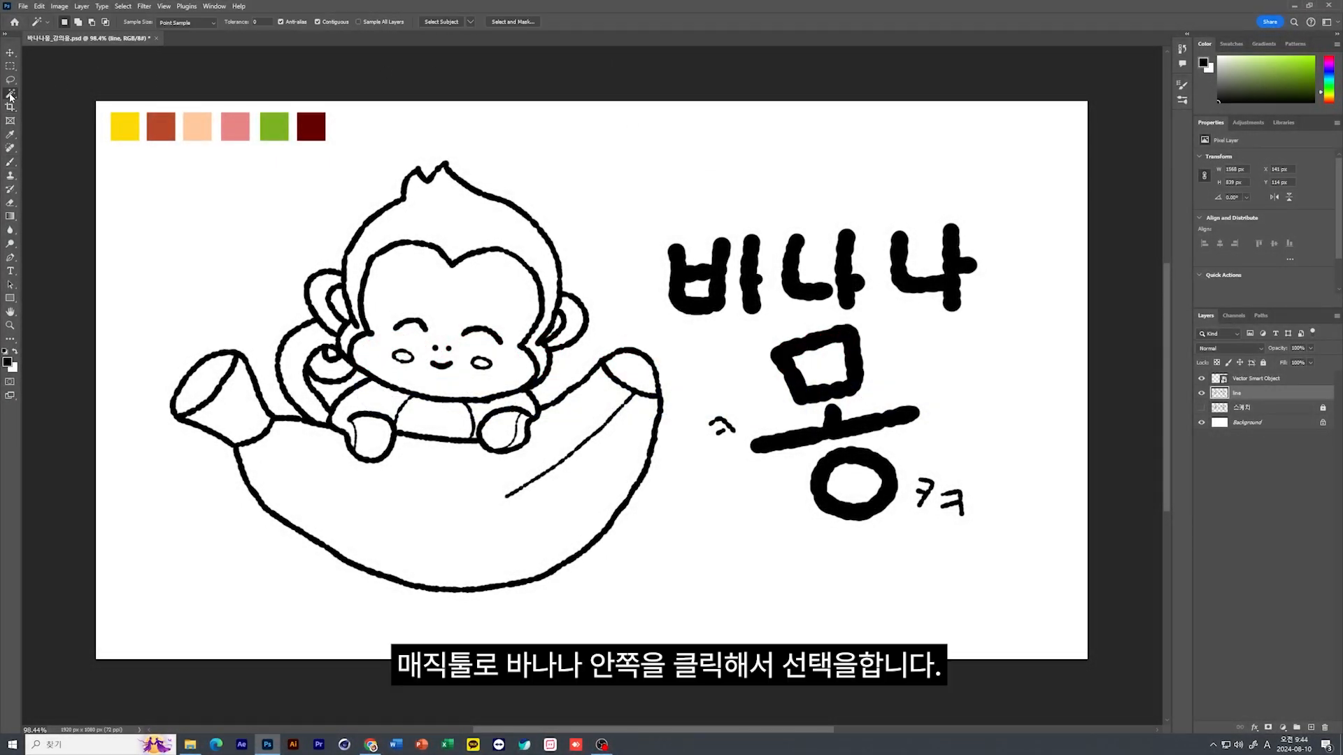
click(411, 519)
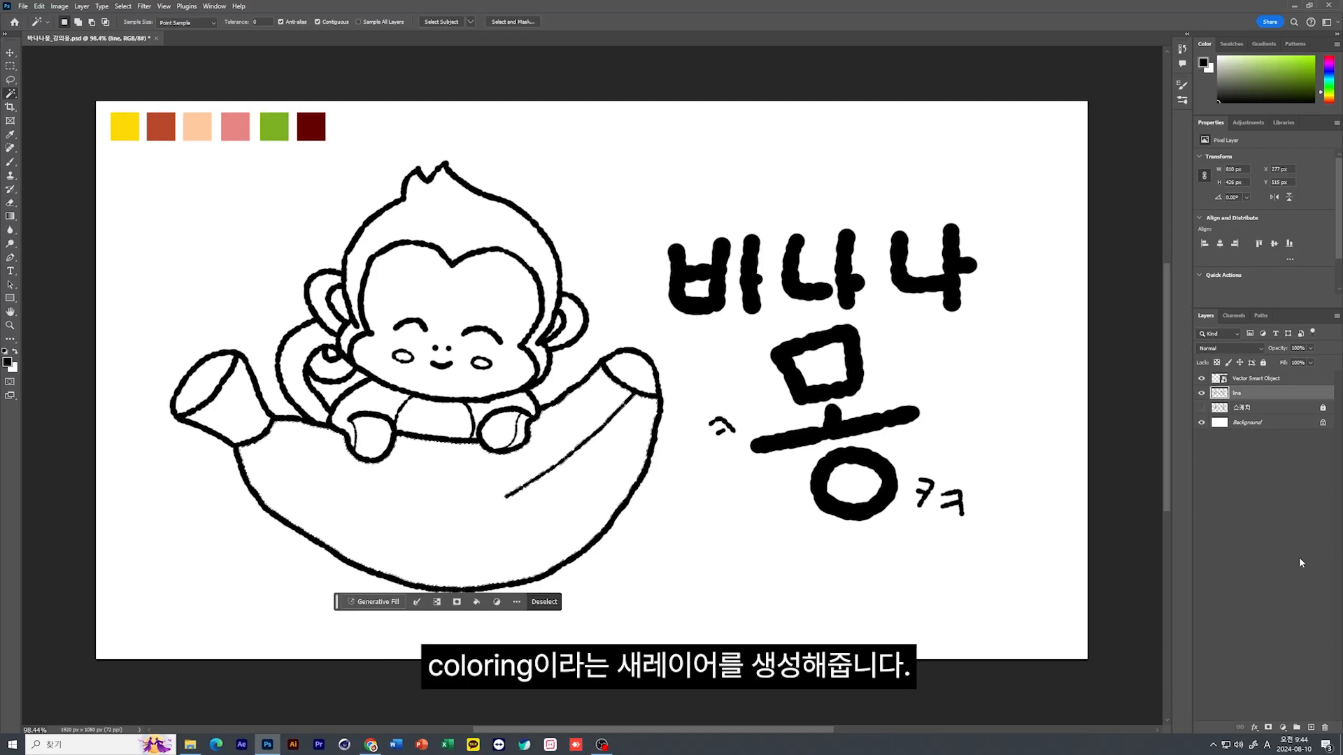
click(1311, 728)
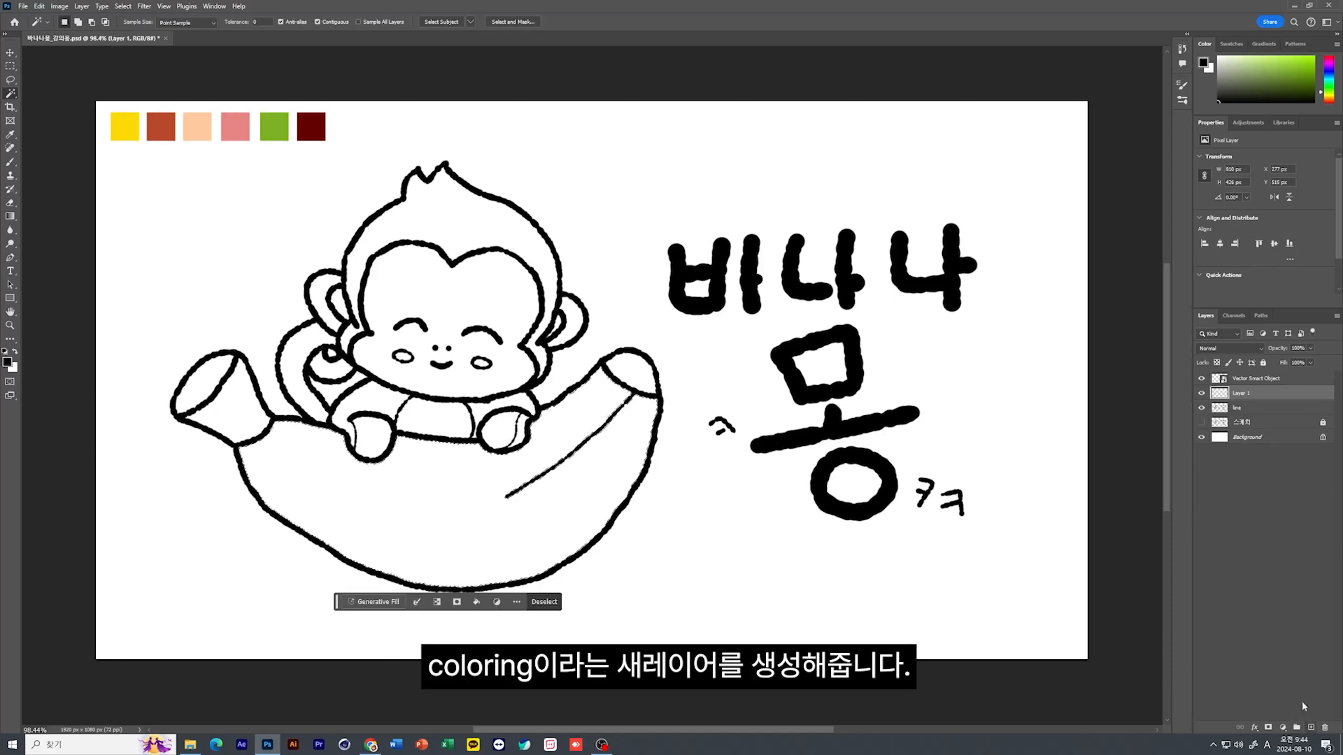
double_click(1236, 394)
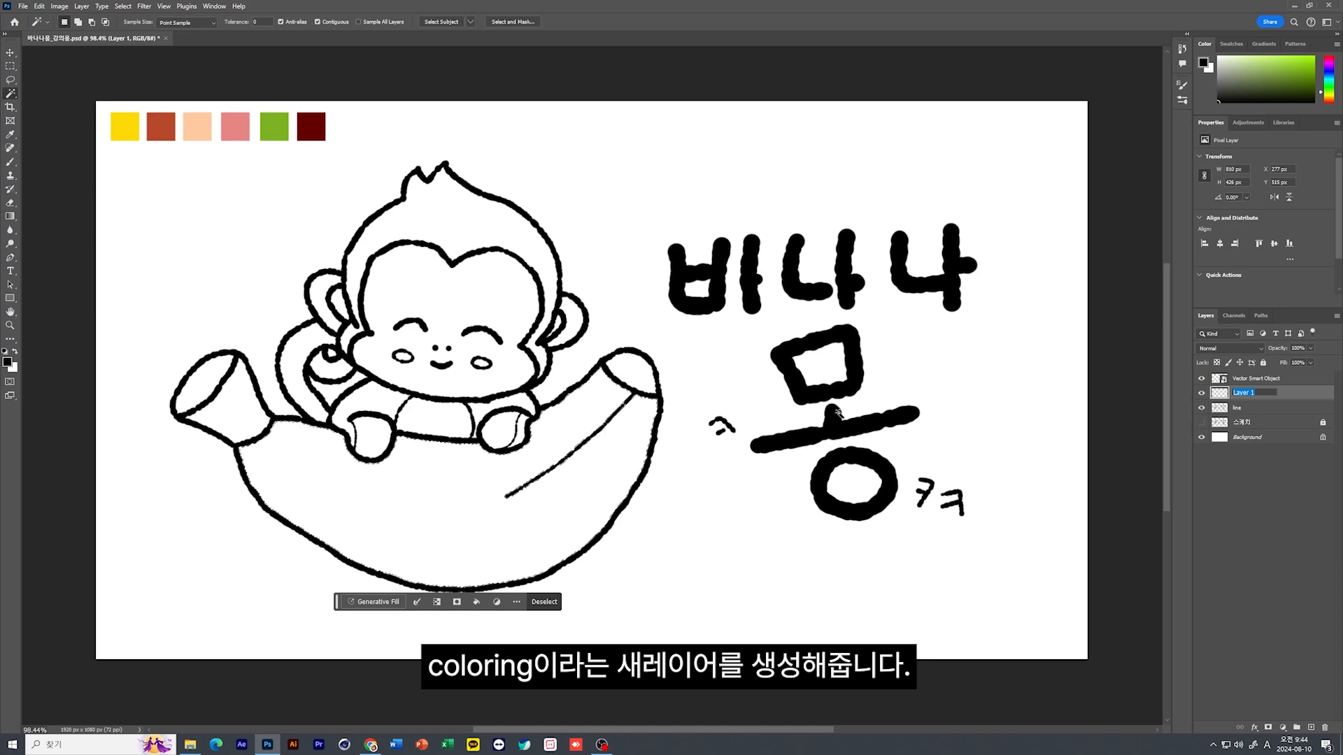
text(coloring)
key(Return)
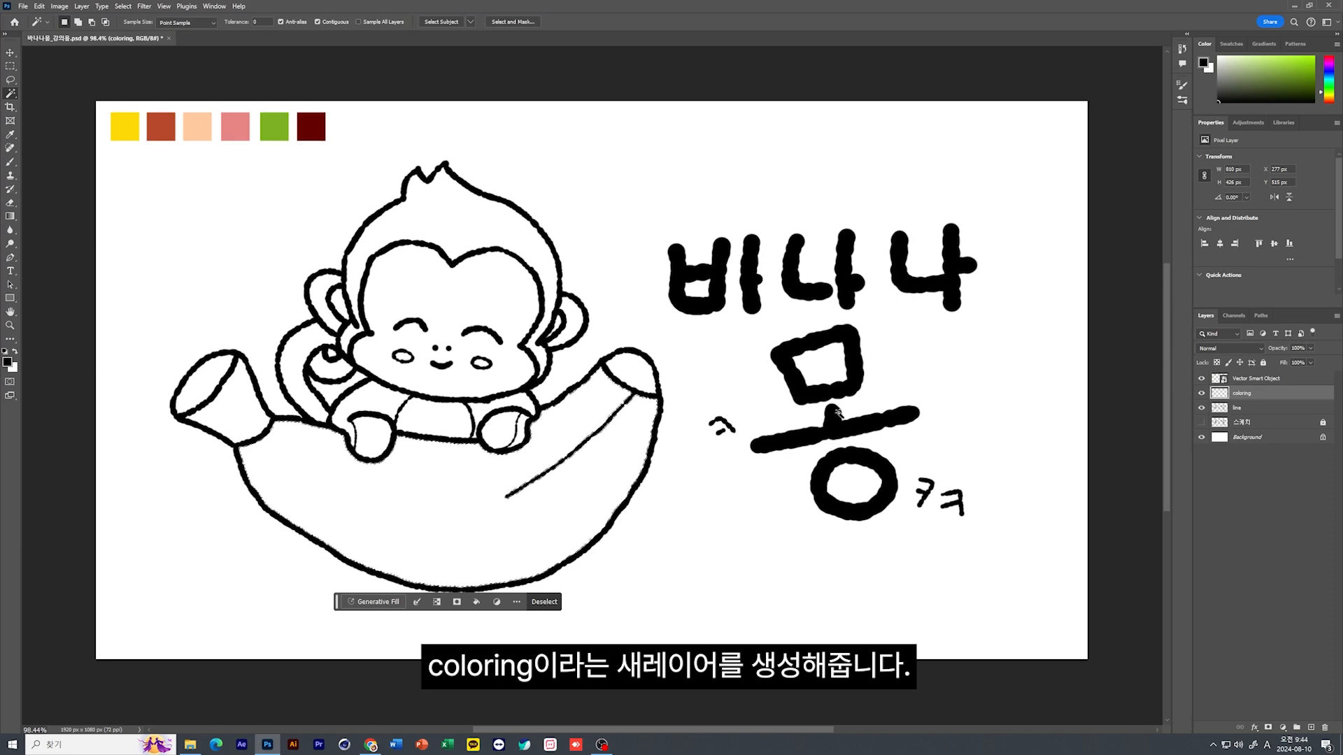
Sample the yellow color chip as the foreground color and fill the banana selection with it
click(11, 134)
click(129, 123)
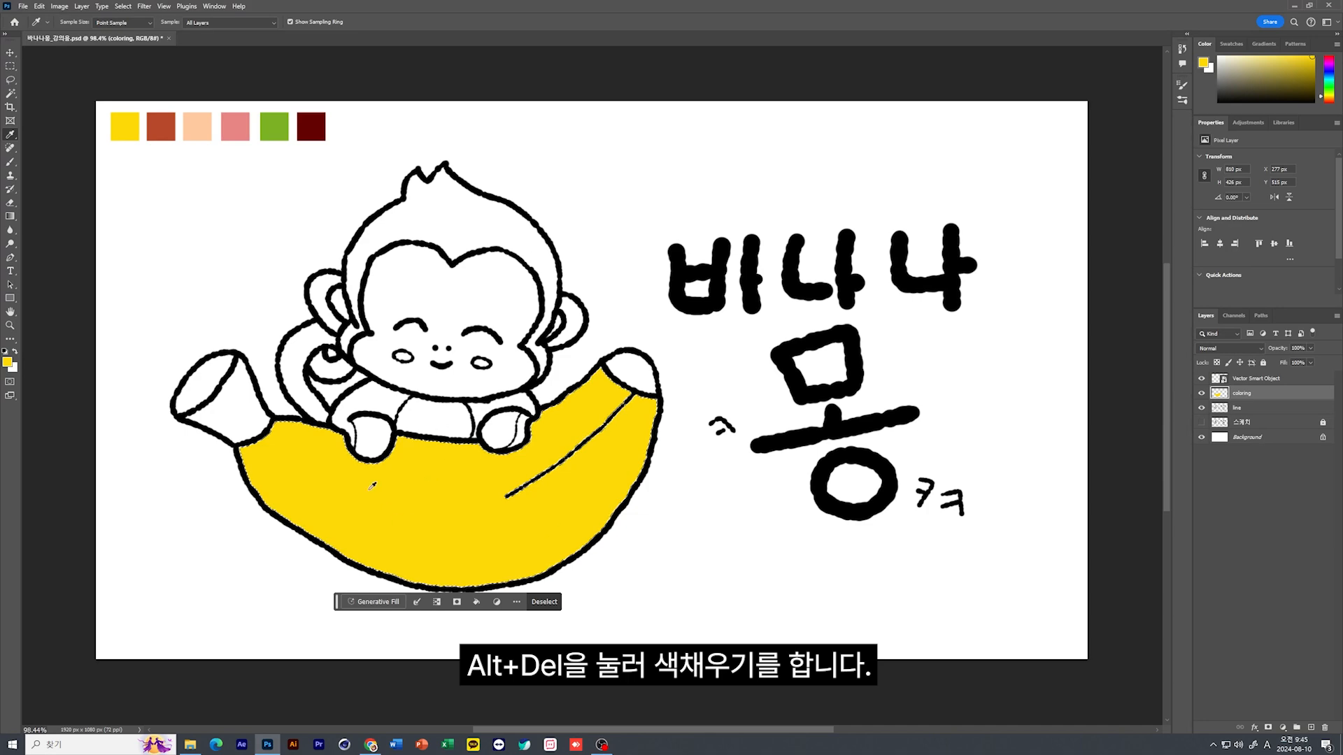
Deselect to examine the yellow fill's edge along the black outline up close, and undo the deselection and the fill
key(ctrl+d)
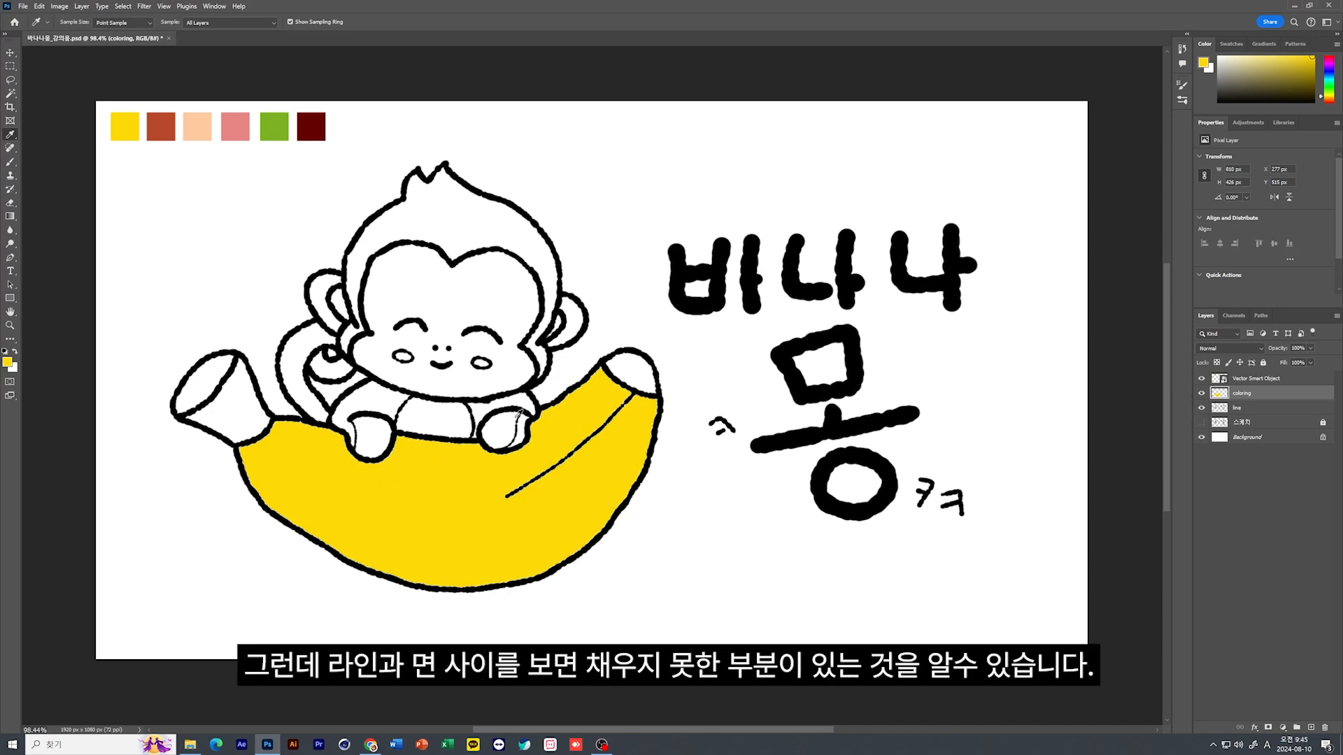
scroll(445, 445, up, 5)
scroll(446, 445, up, 3)
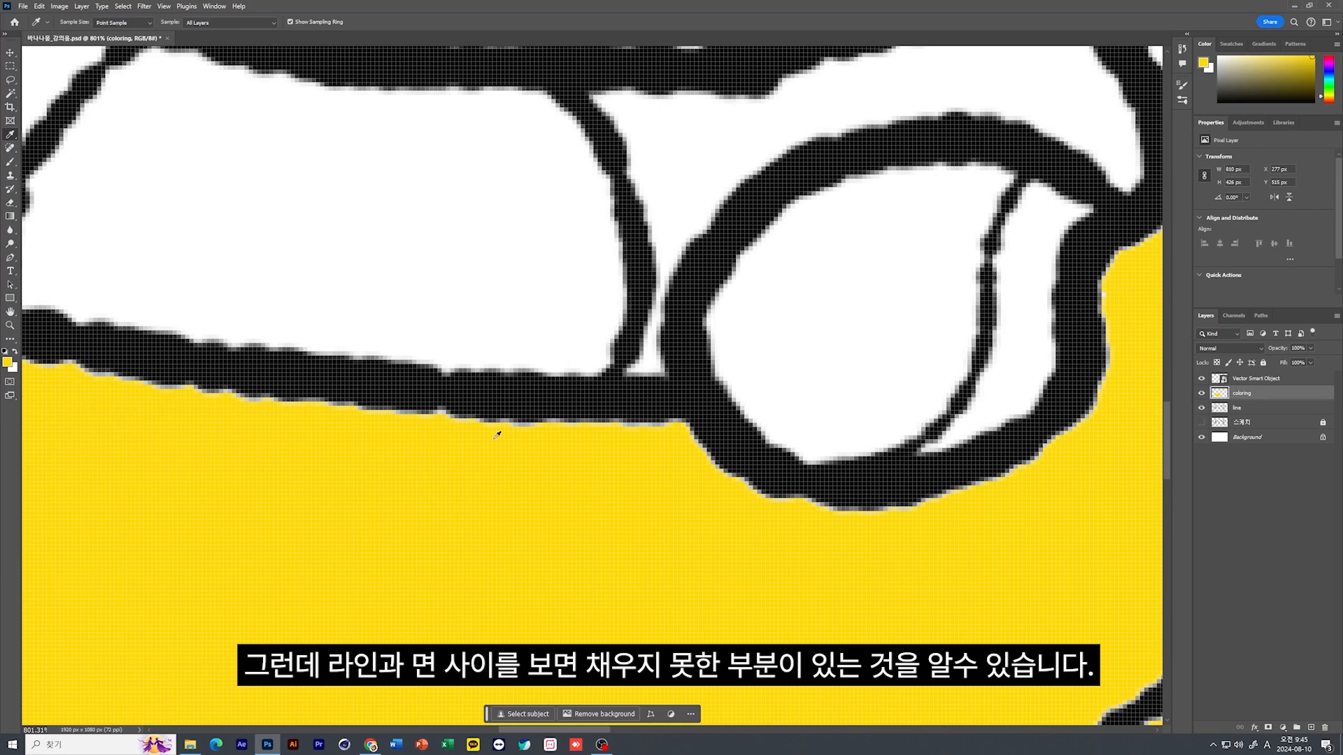
key(ctrl+0)
key(ctrl+z)
key(ctrl+z)
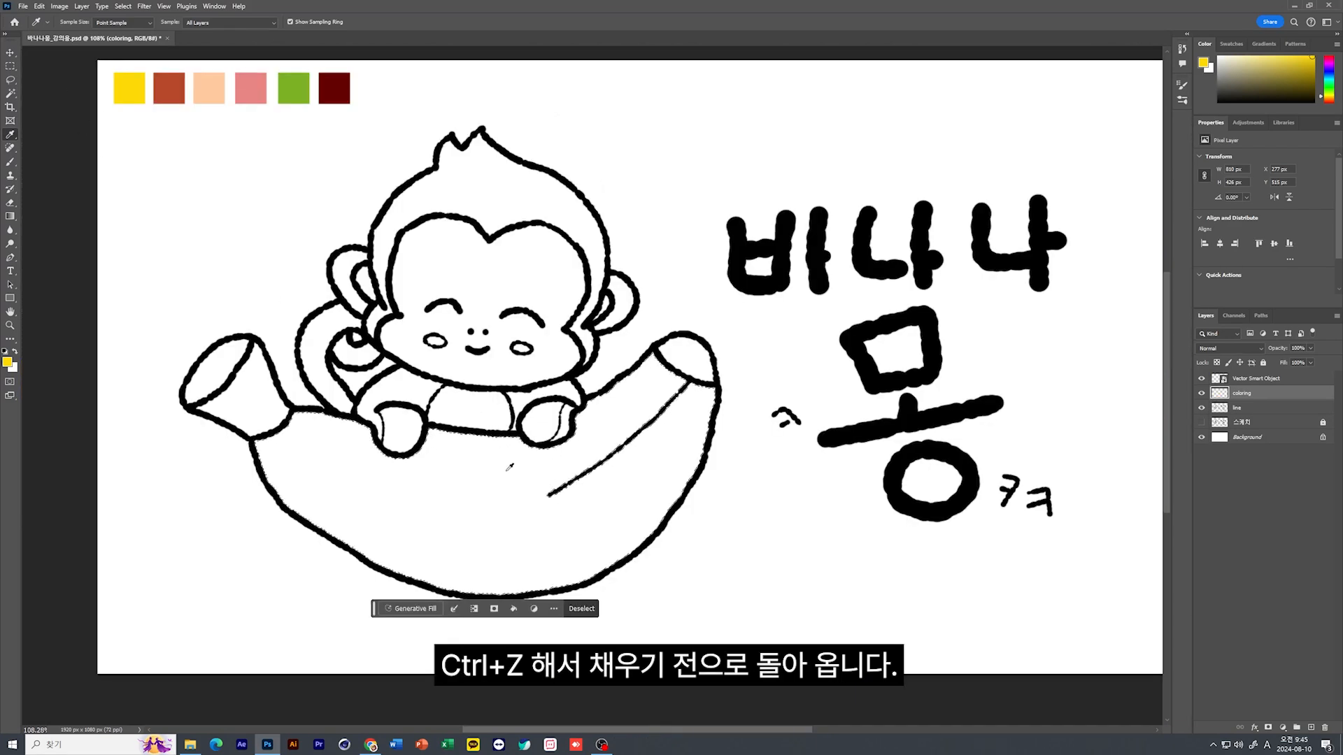
Expand the banana selection by 3 pixels
key(w)
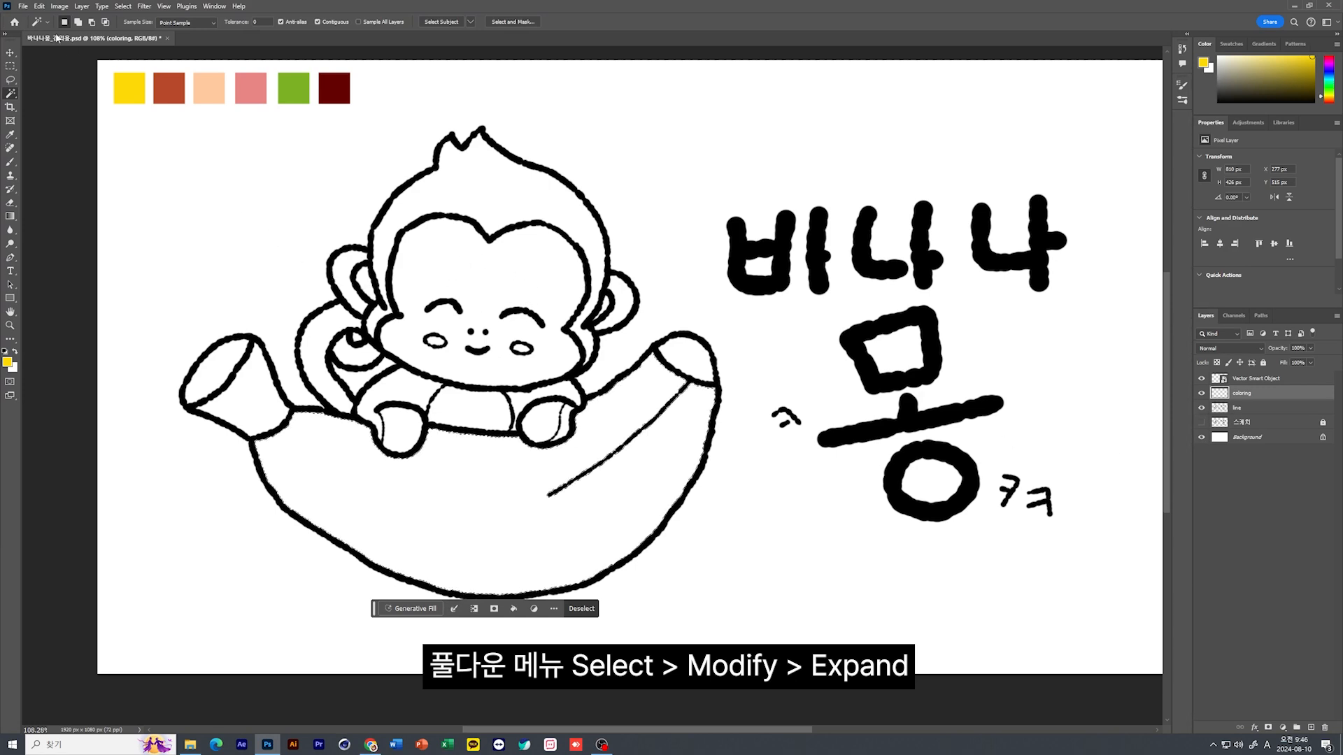
click(122, 6)
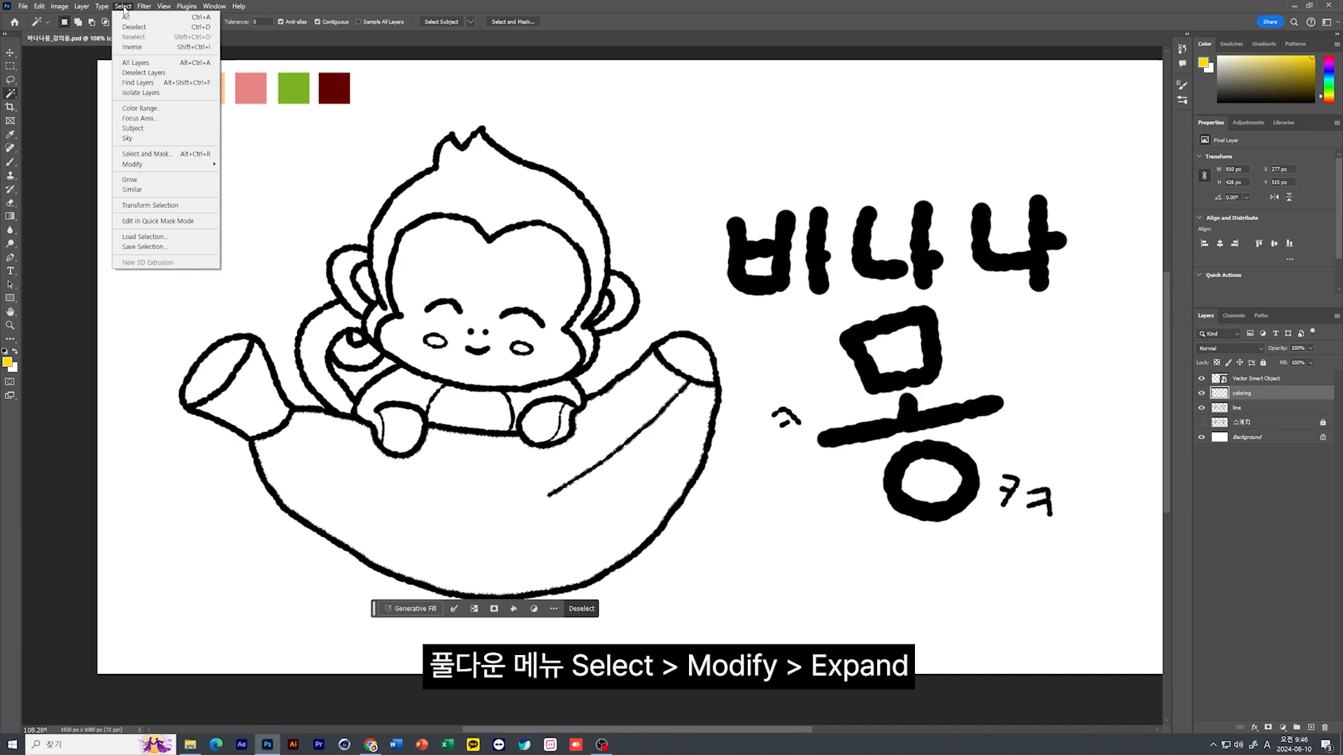
mouse_move(209, 165)
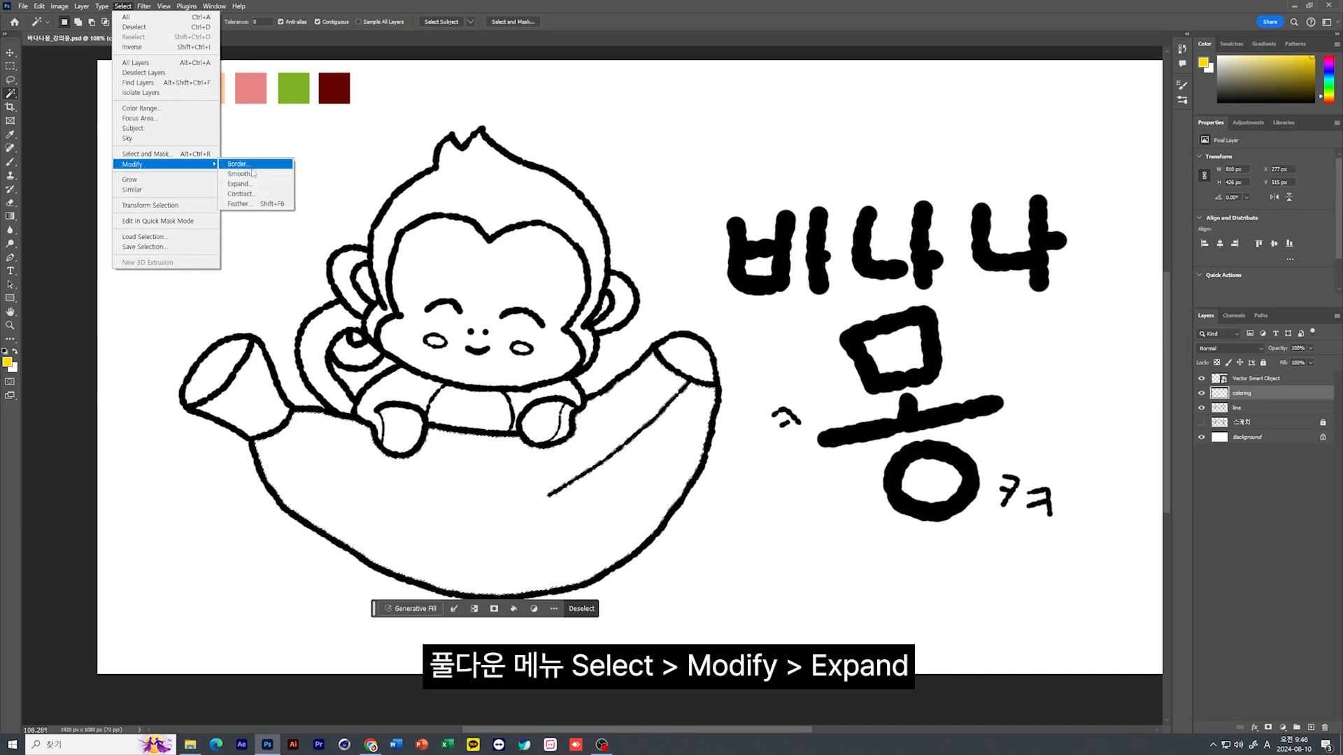
click(238, 184)
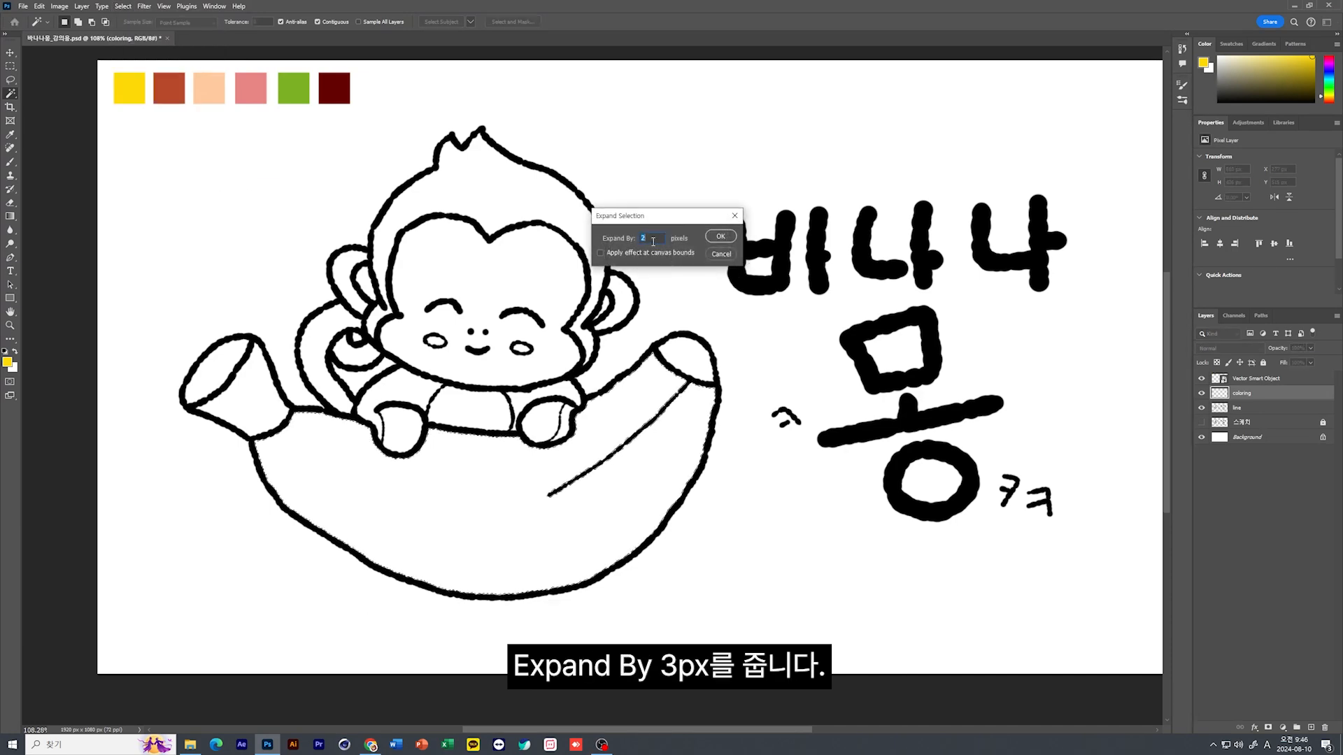
text(3)
click(720, 237)
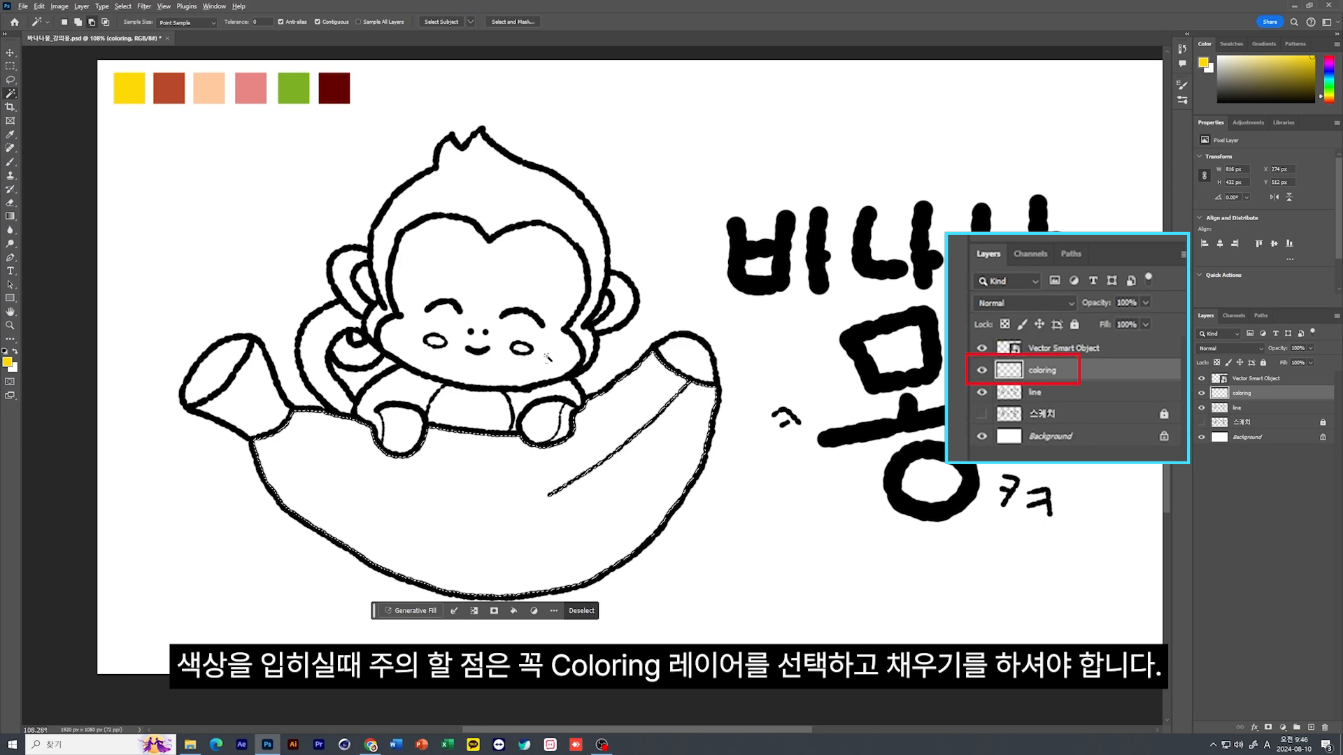
Fill the expanded banana selection on the coloring layer with the yellow foreground color
click(43, 9)
click(93, 180)
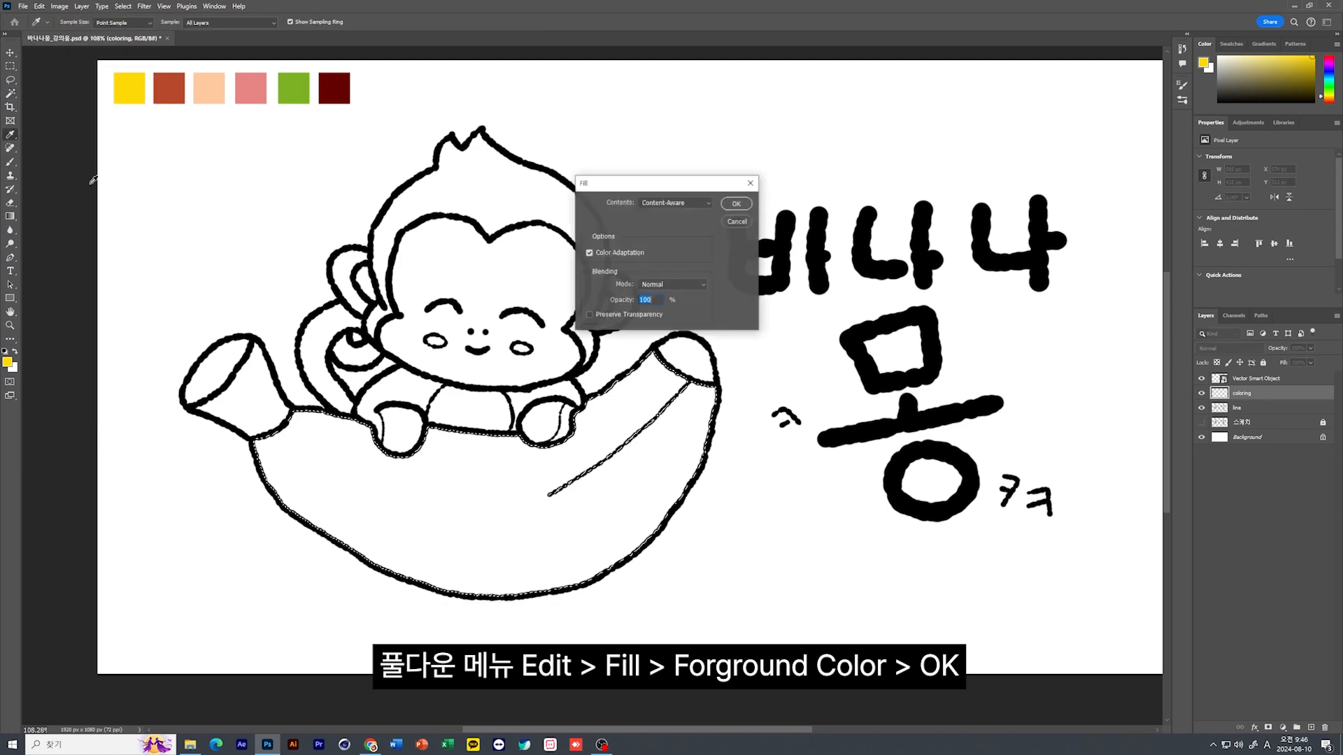
click(685, 203)
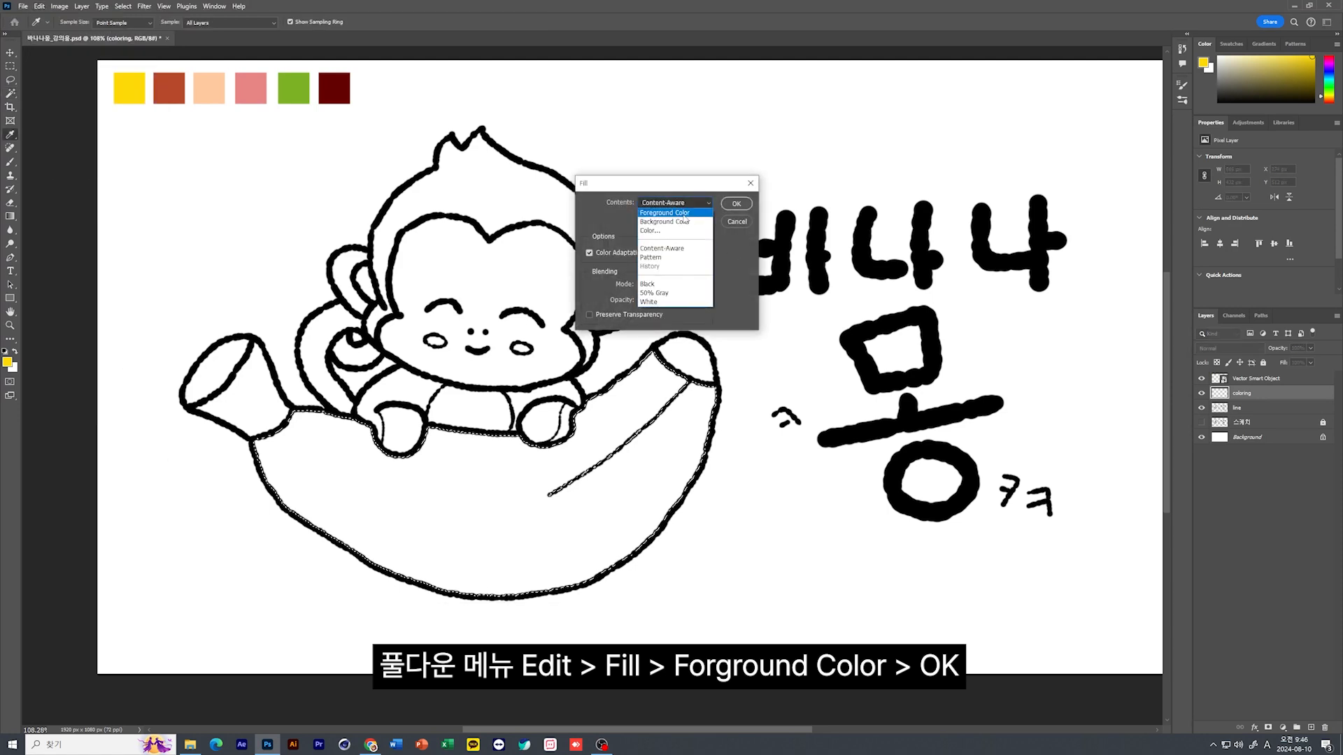
click(670, 204)
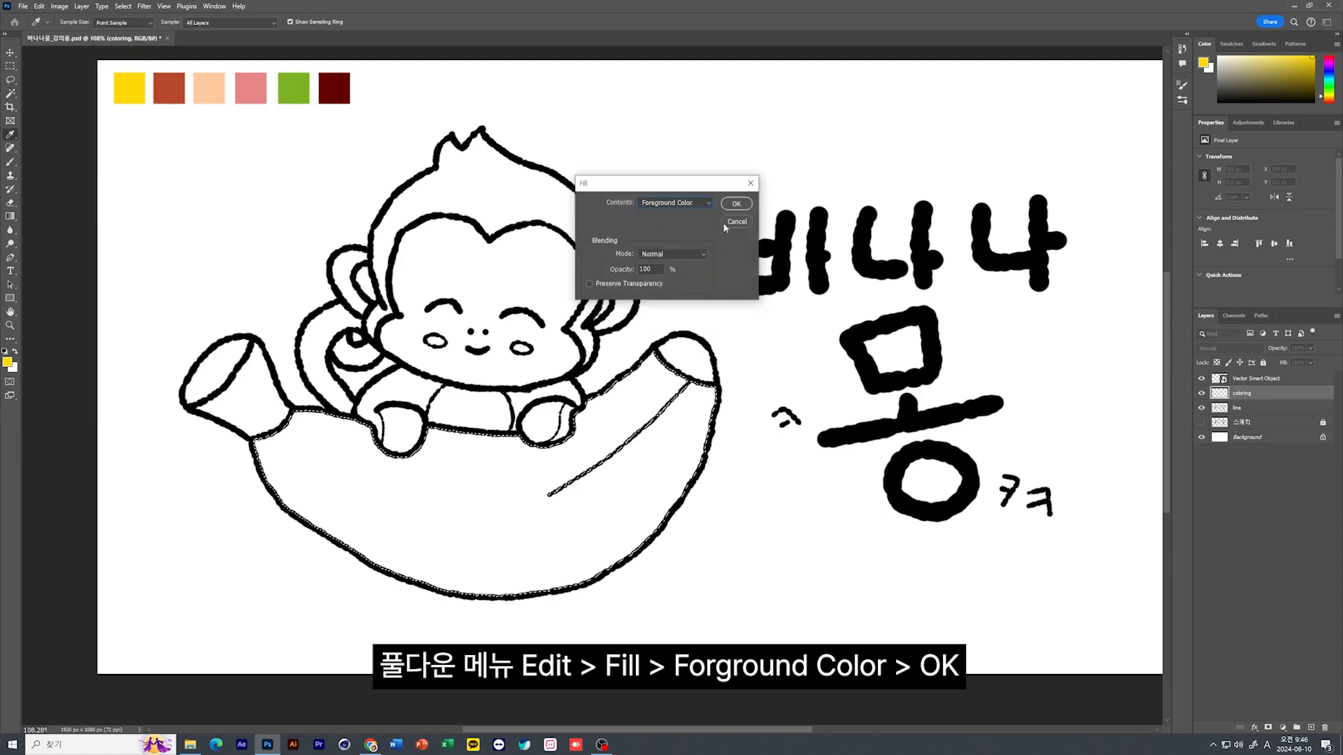
click(736, 204)
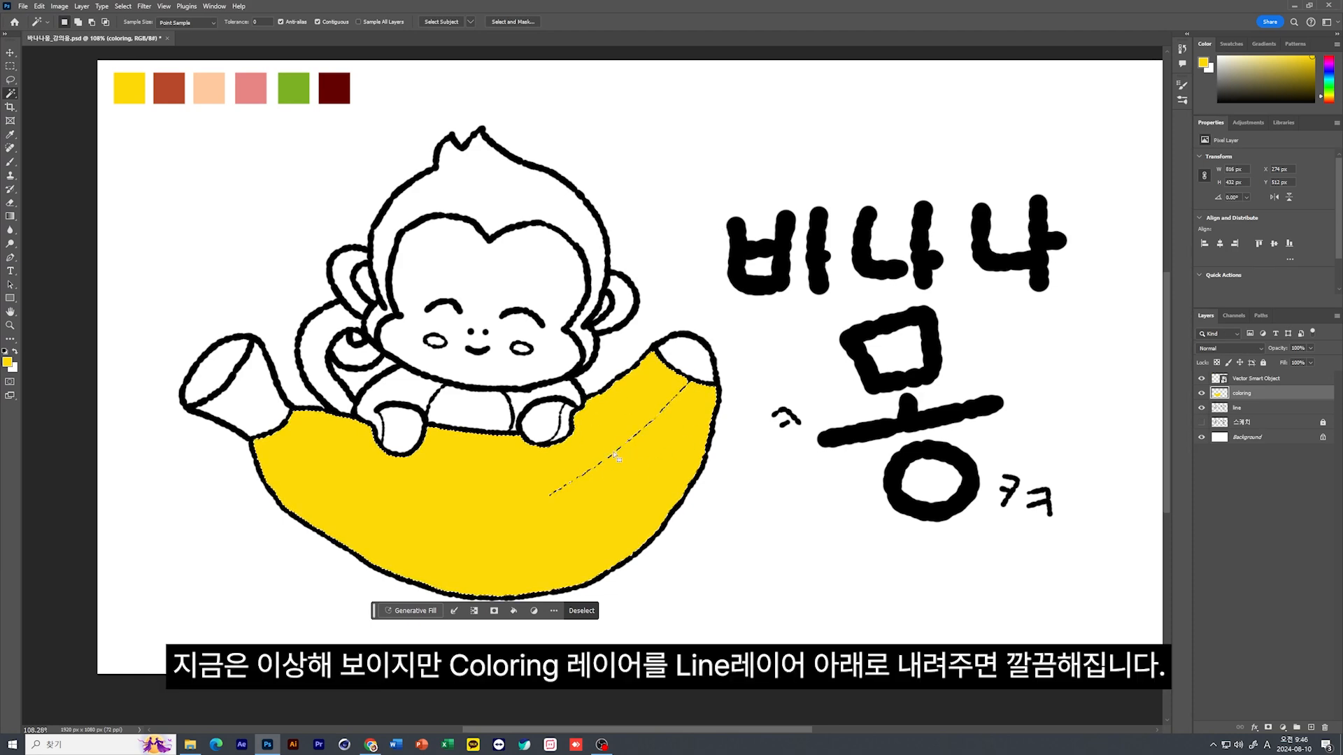
Deselect the banana, move the coloring layer below the line layer, and make the line layer active
key(ctrl+d)
drag(1241, 398, 1242, 415)
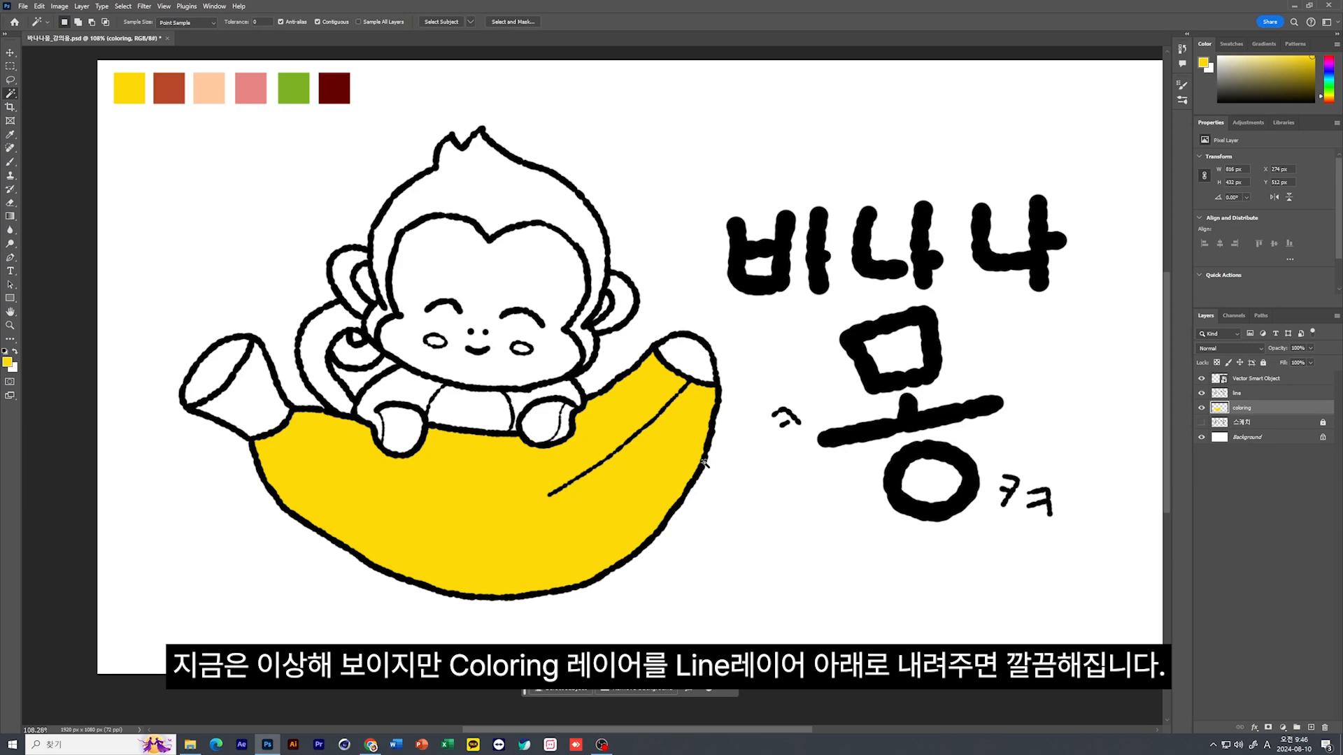
click(1243, 394)
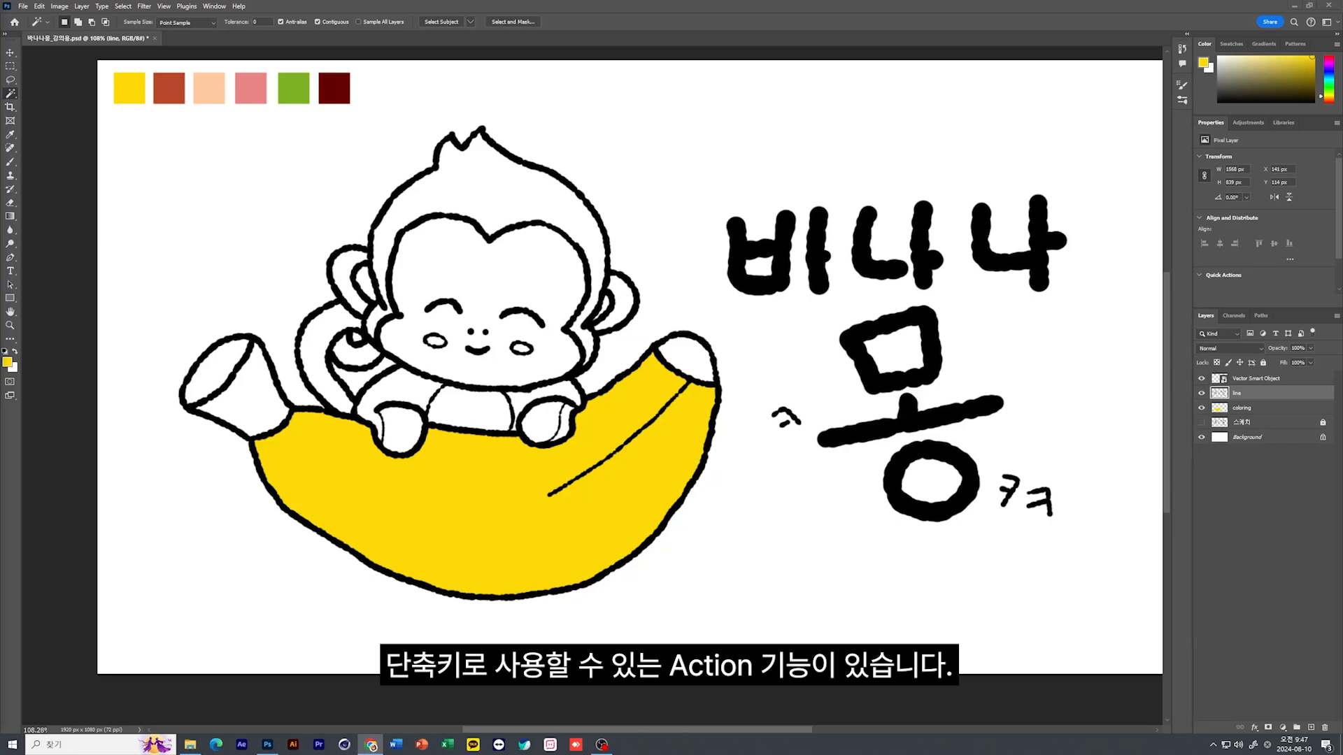
Show the Actions panel, enlarge it downward and collapse the Default Actions set
click(210, 9)
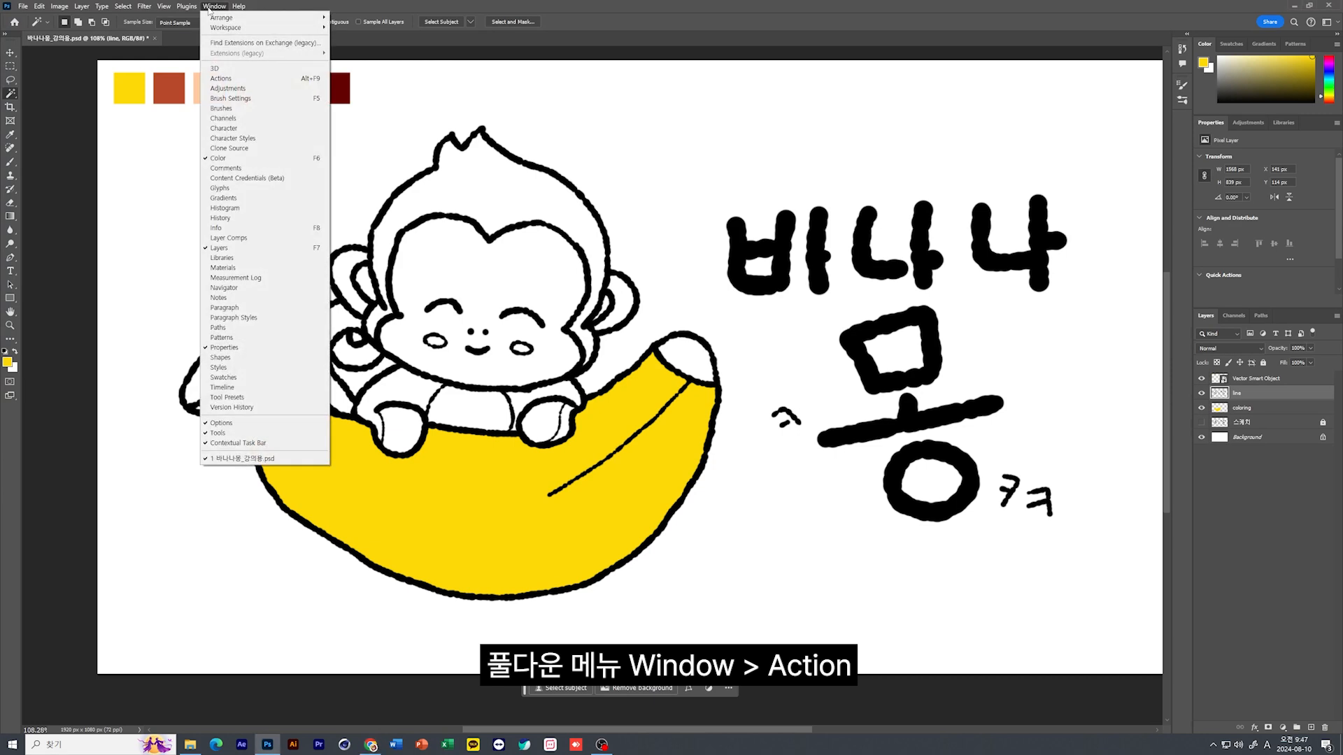
click(234, 82)
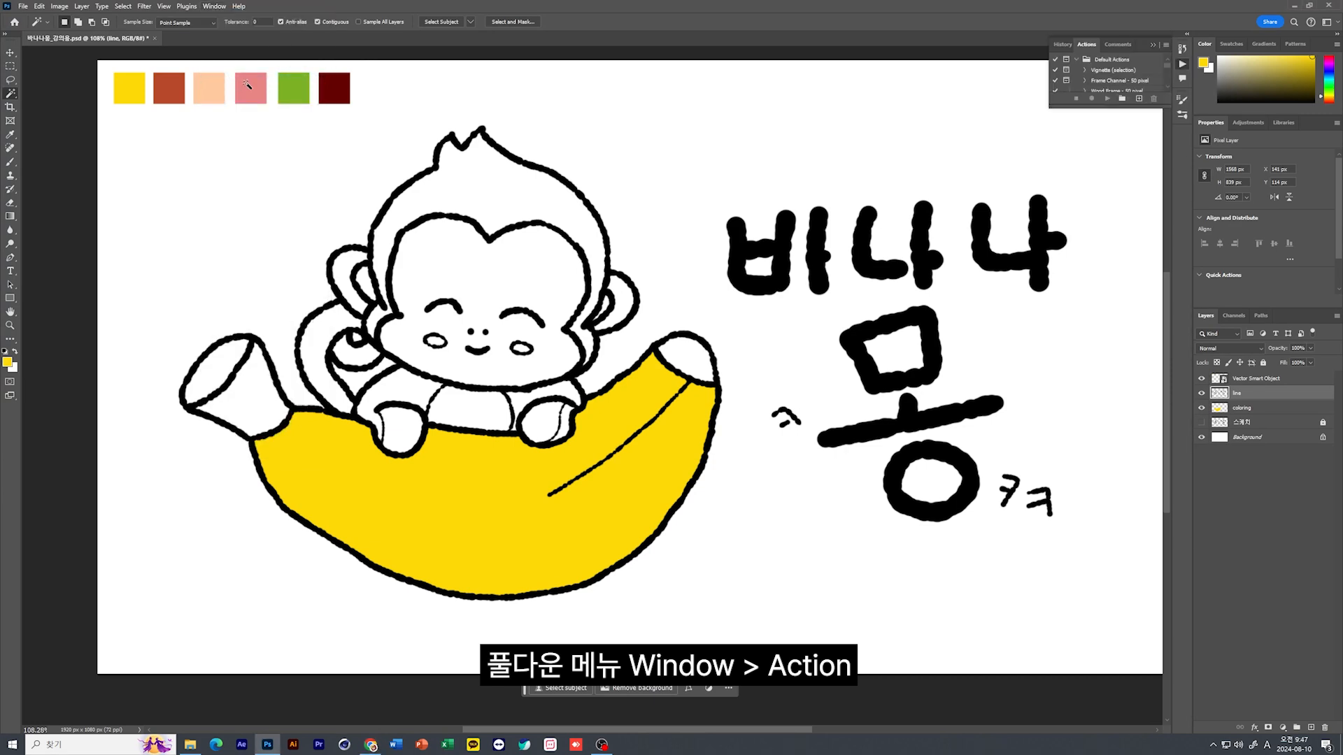
drag(1124, 106, 1123, 299)
click(1079, 61)
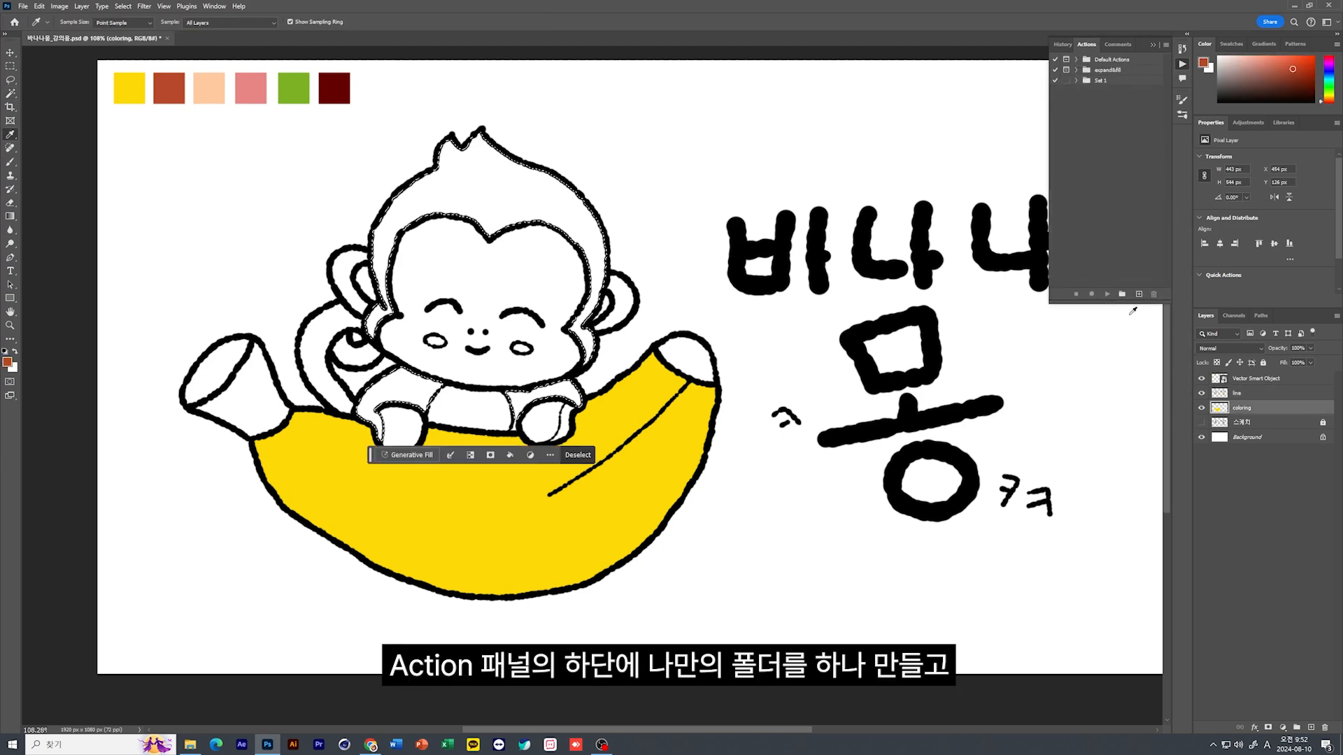
Create the action set Set 2 and start recording a new action named coloring in it, assigned to F2 with Control
click(1121, 295)
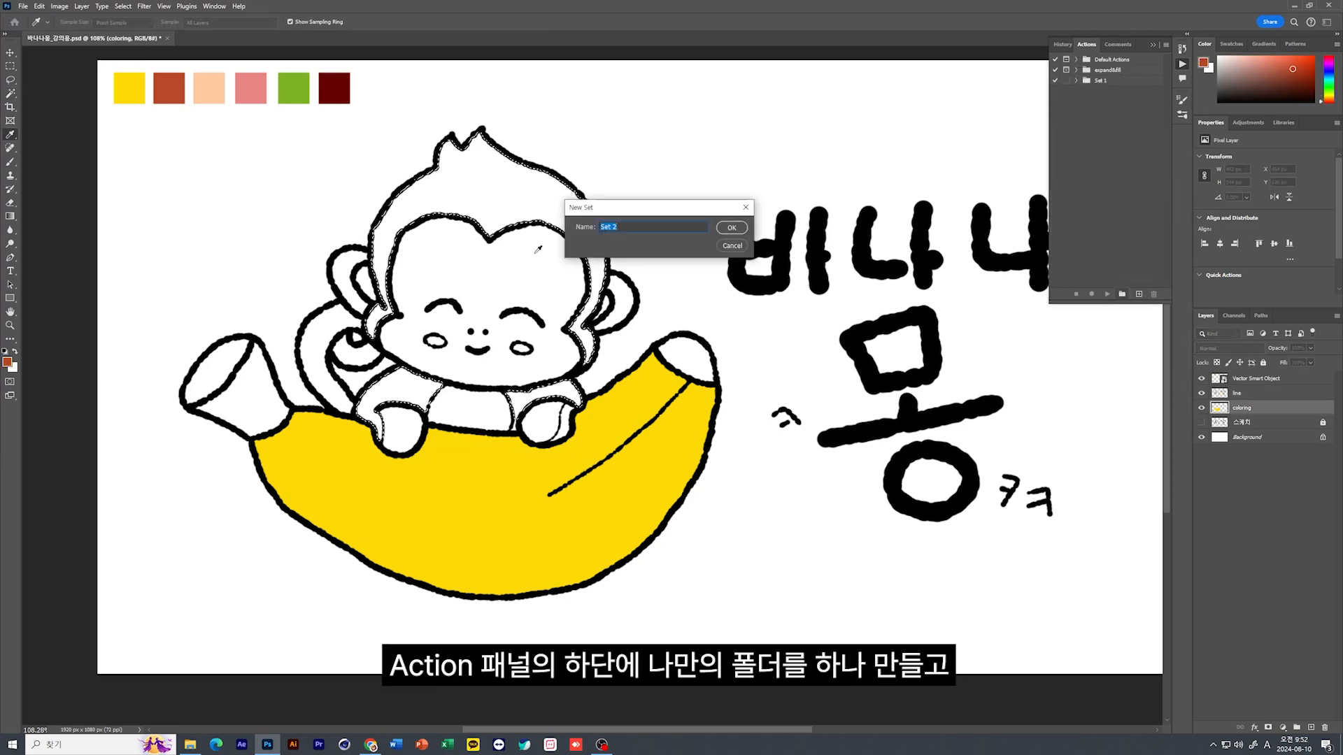
click(729, 228)
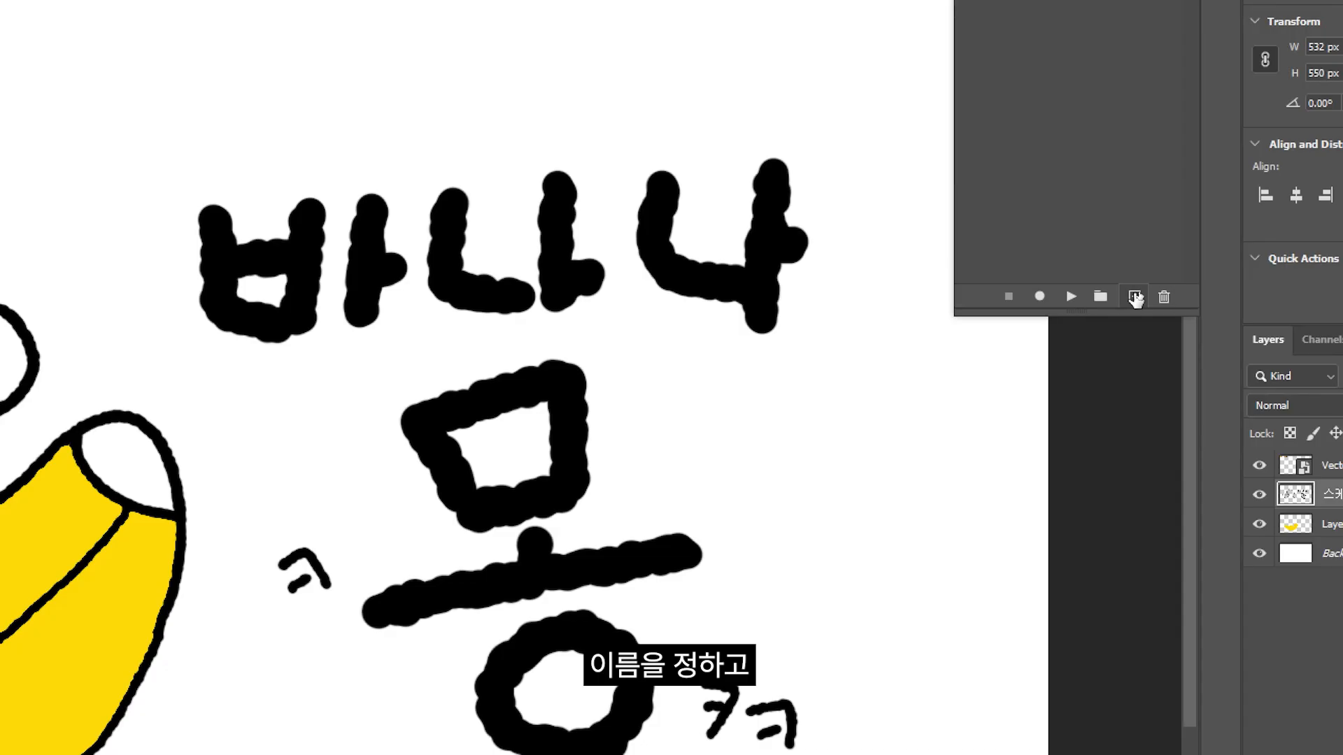
click(1138, 294)
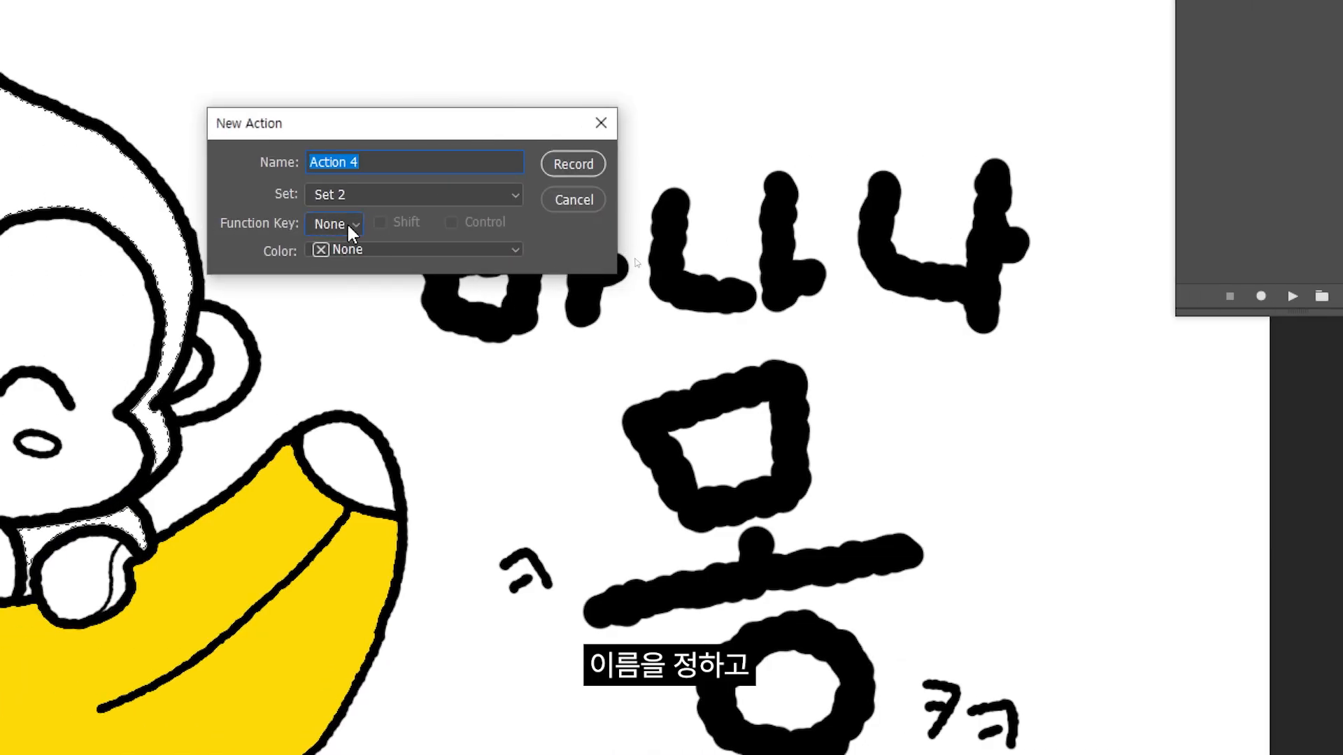
click(117, 223)
click(340, 281)
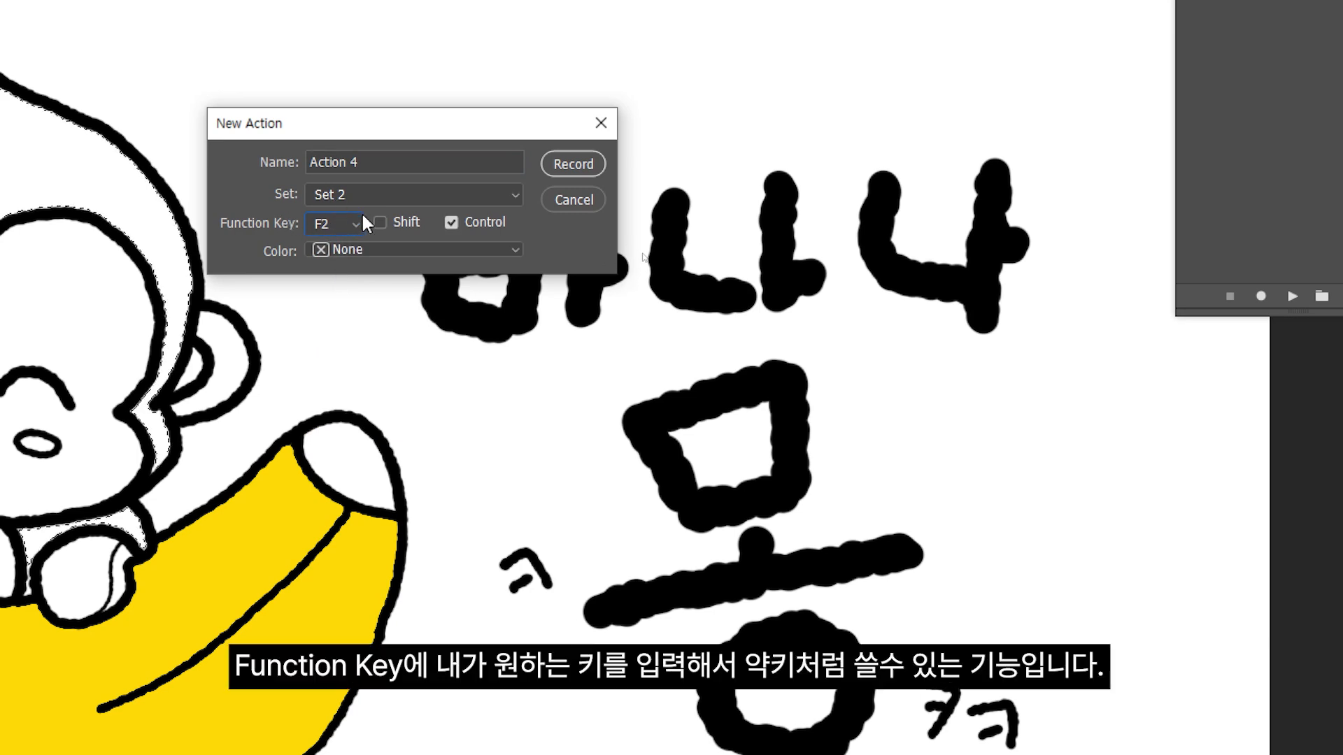
click(573, 165)
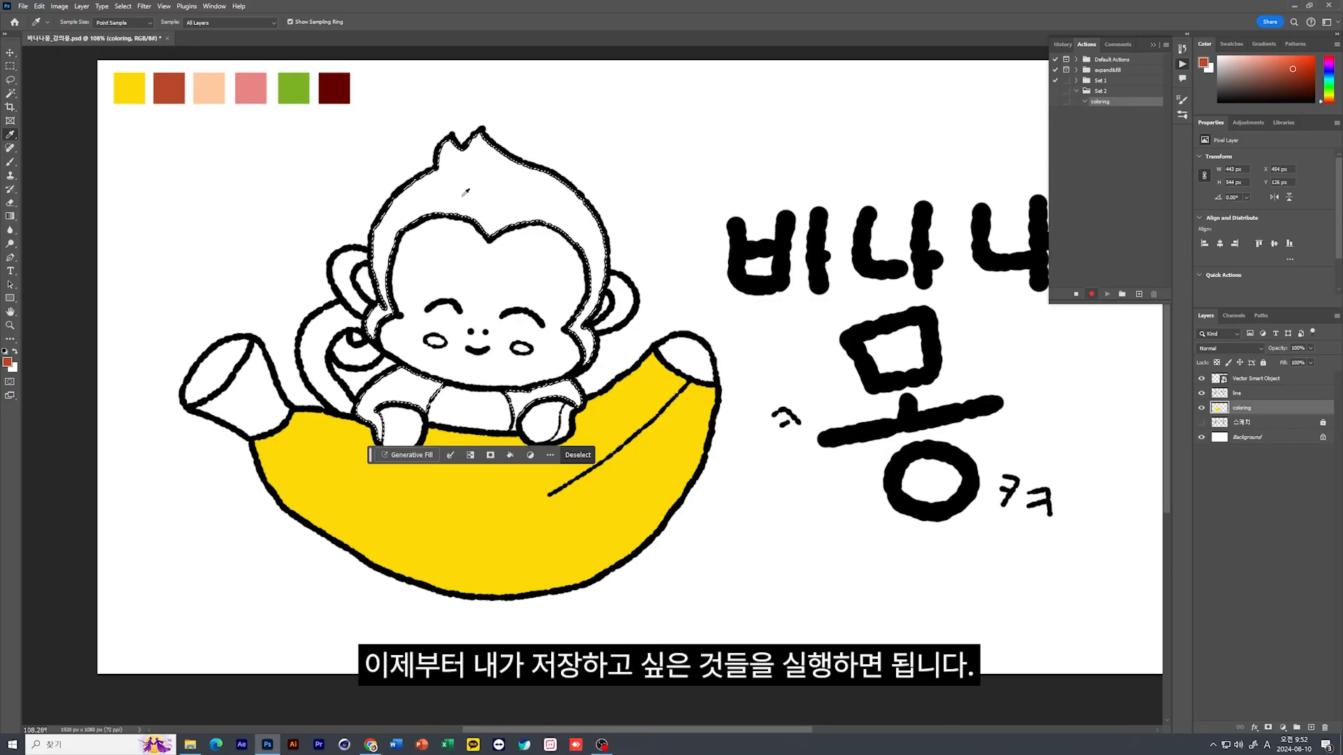
Record sampling the reddish-brown chip, filling the monkey's head and body selection with the foreground color and deselecting, and stop the recording
click(175, 93)
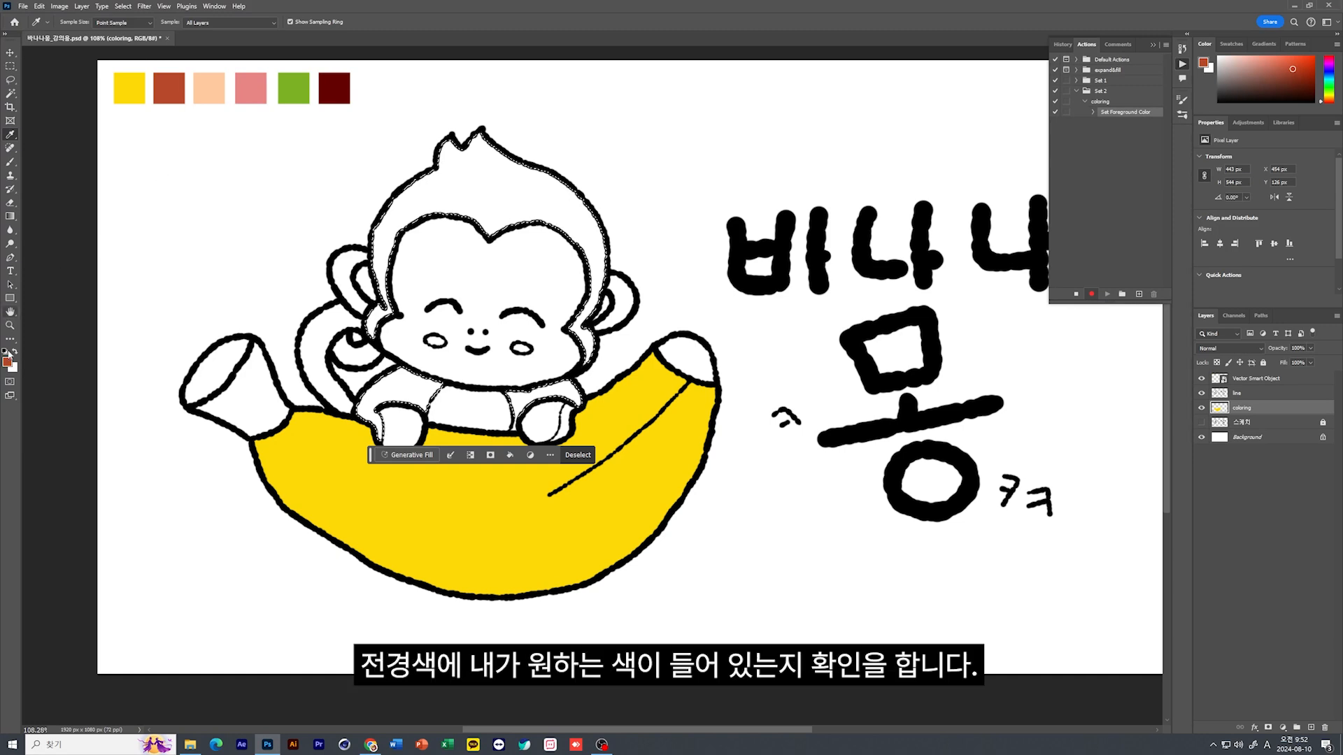
click(39, 6)
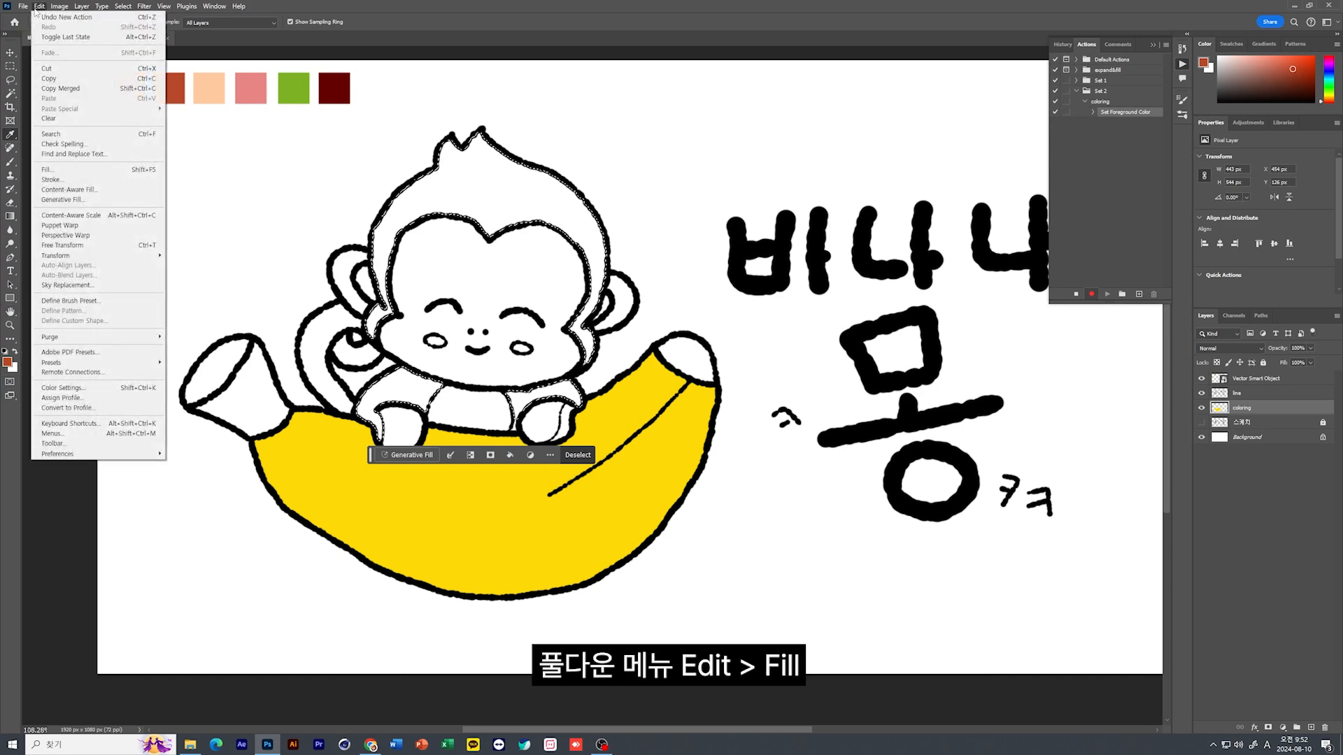
click(75, 170)
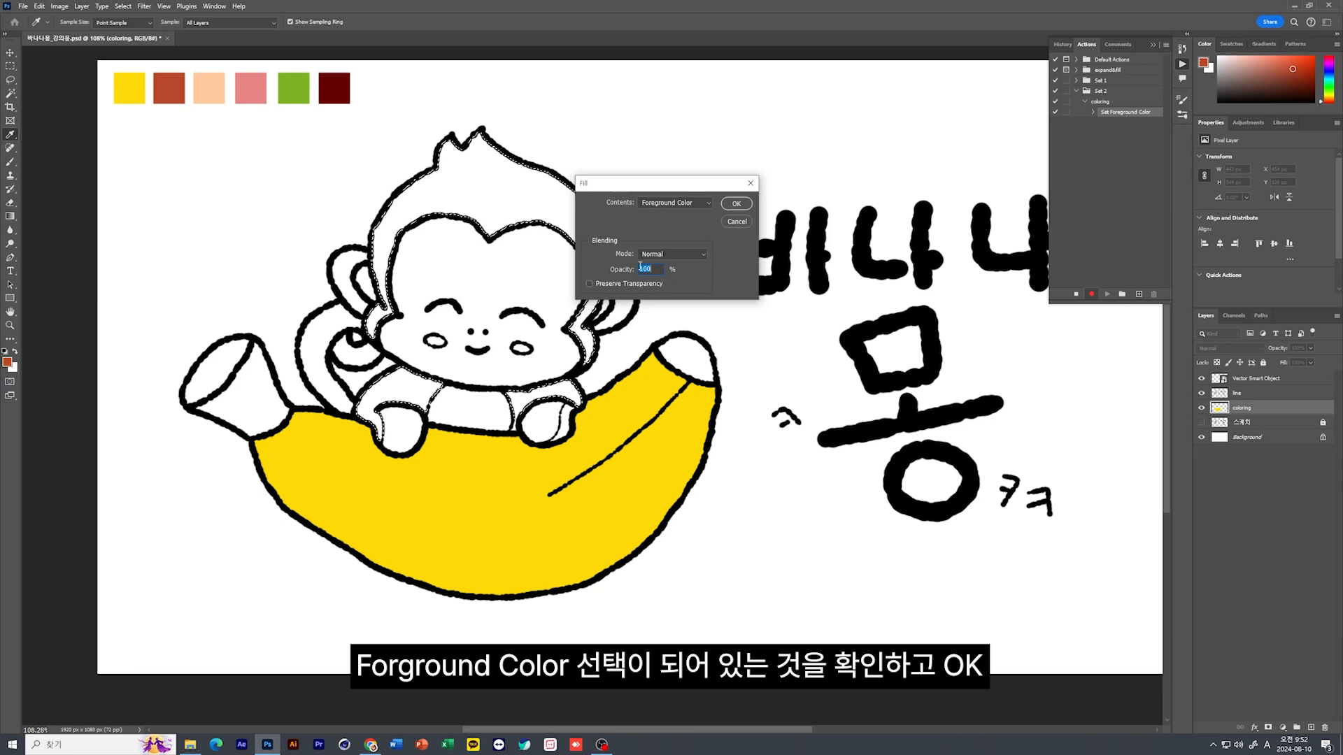
click(736, 203)
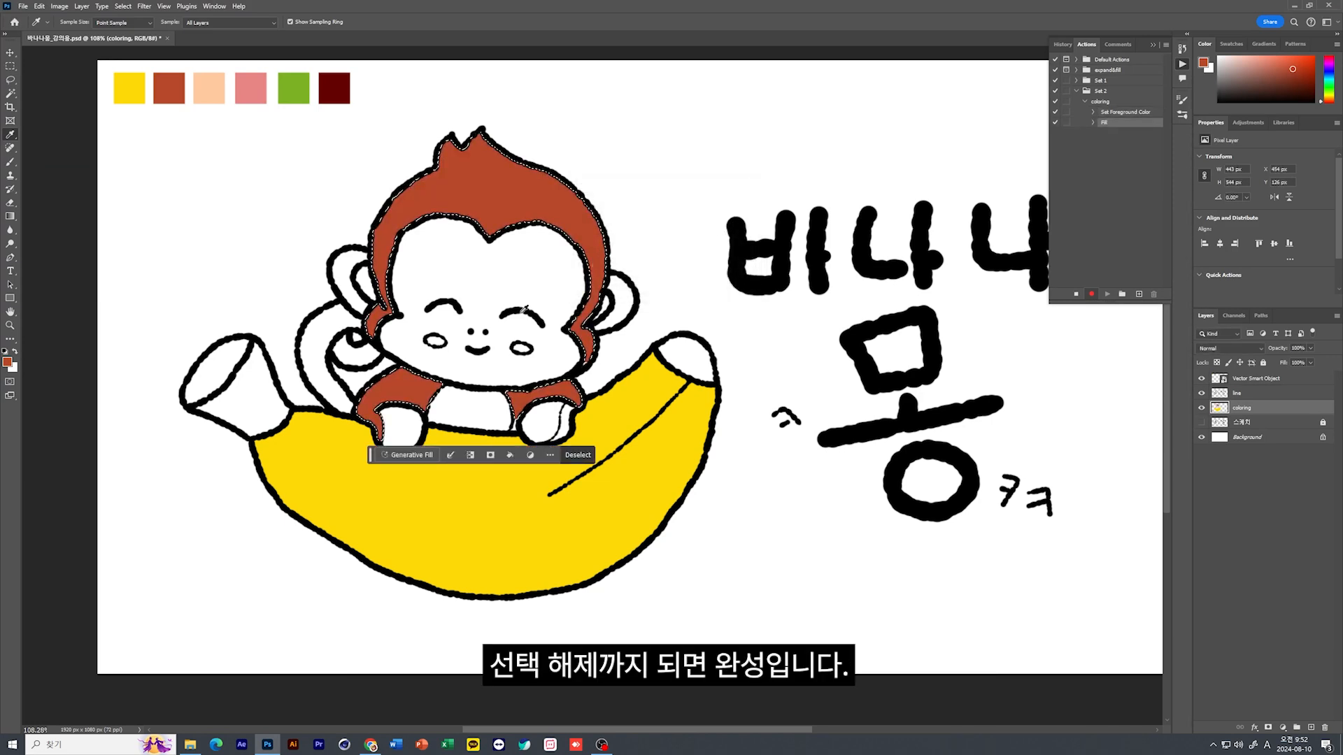
key(ctrl+d)
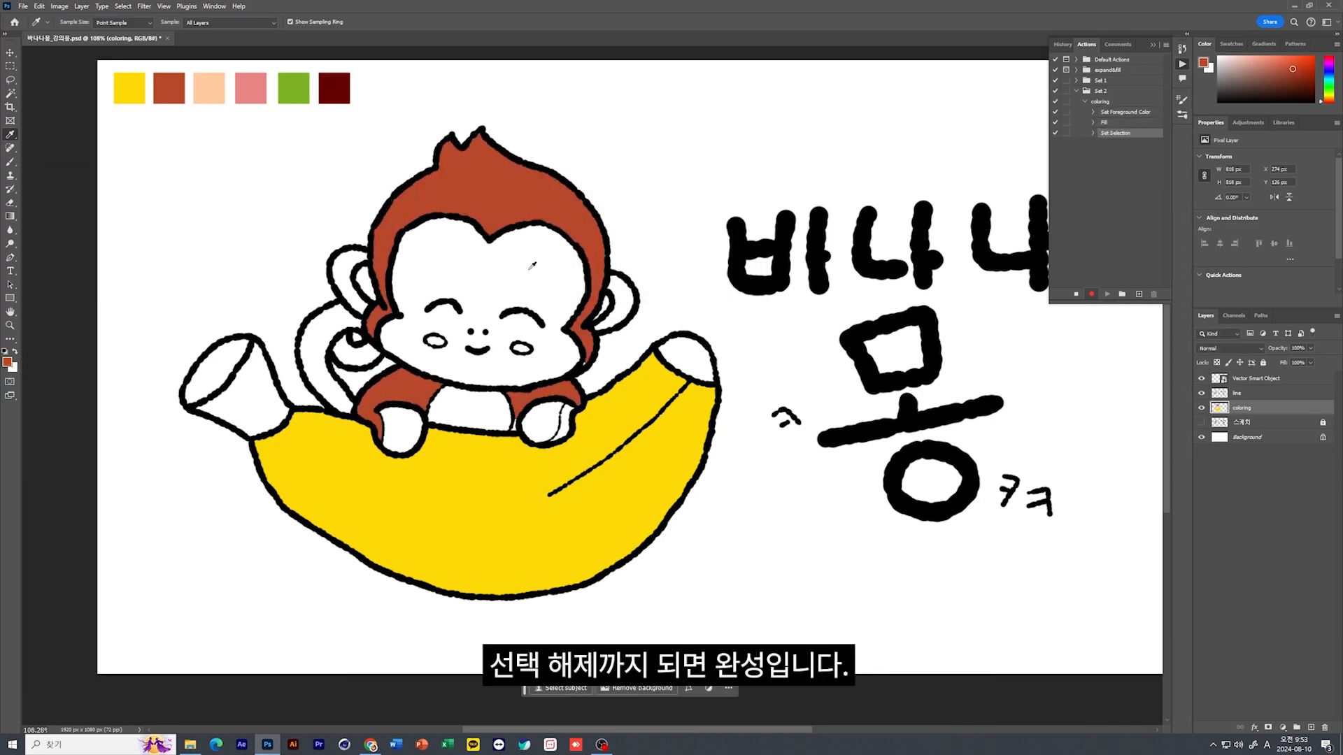
click(1076, 294)
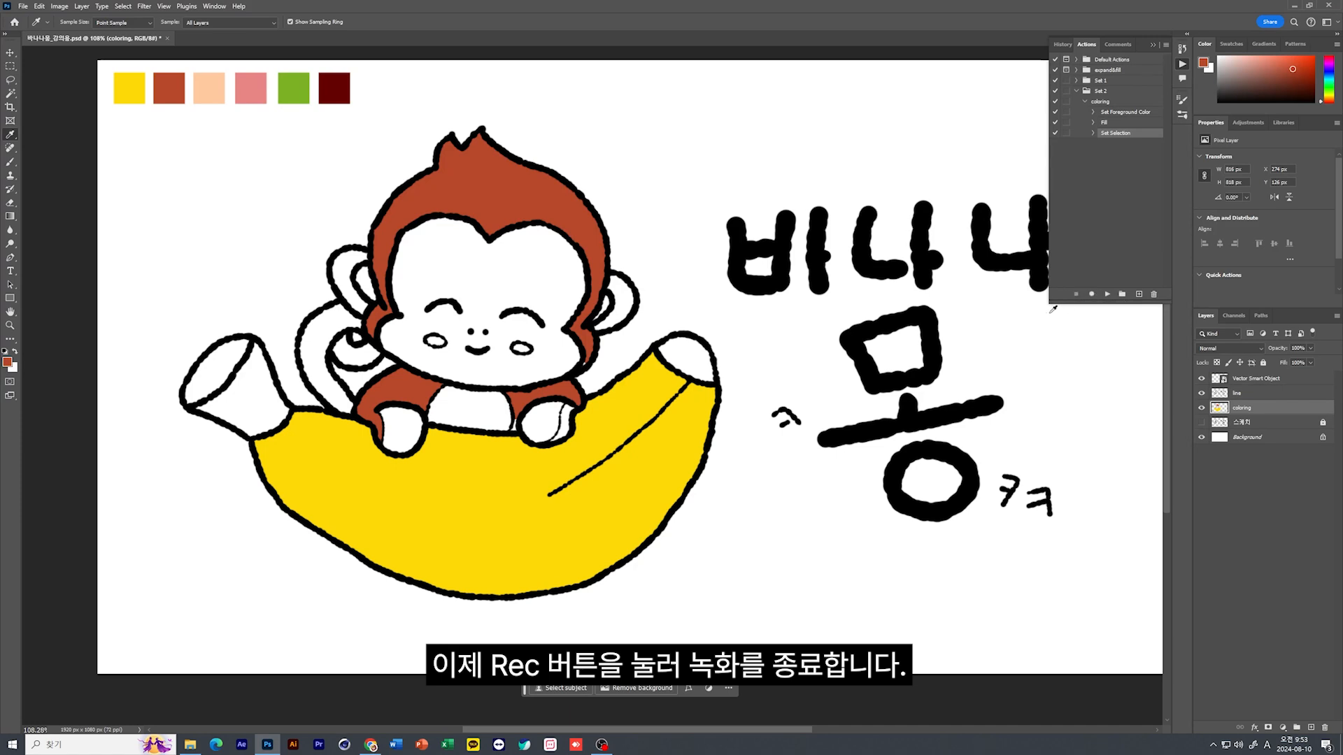
Select the outer and inner parts of the monkey's tail with the Magic Wand on the line layer
click(9, 93)
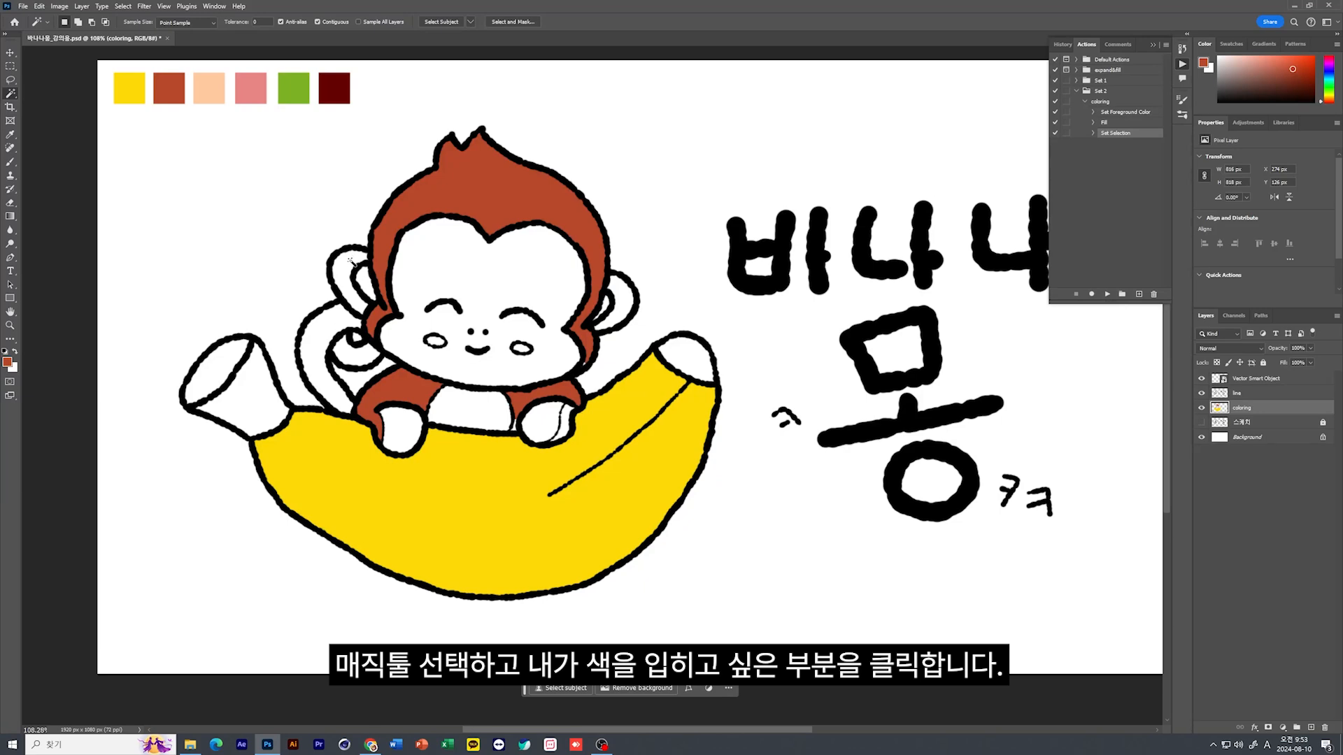
click(318, 341)
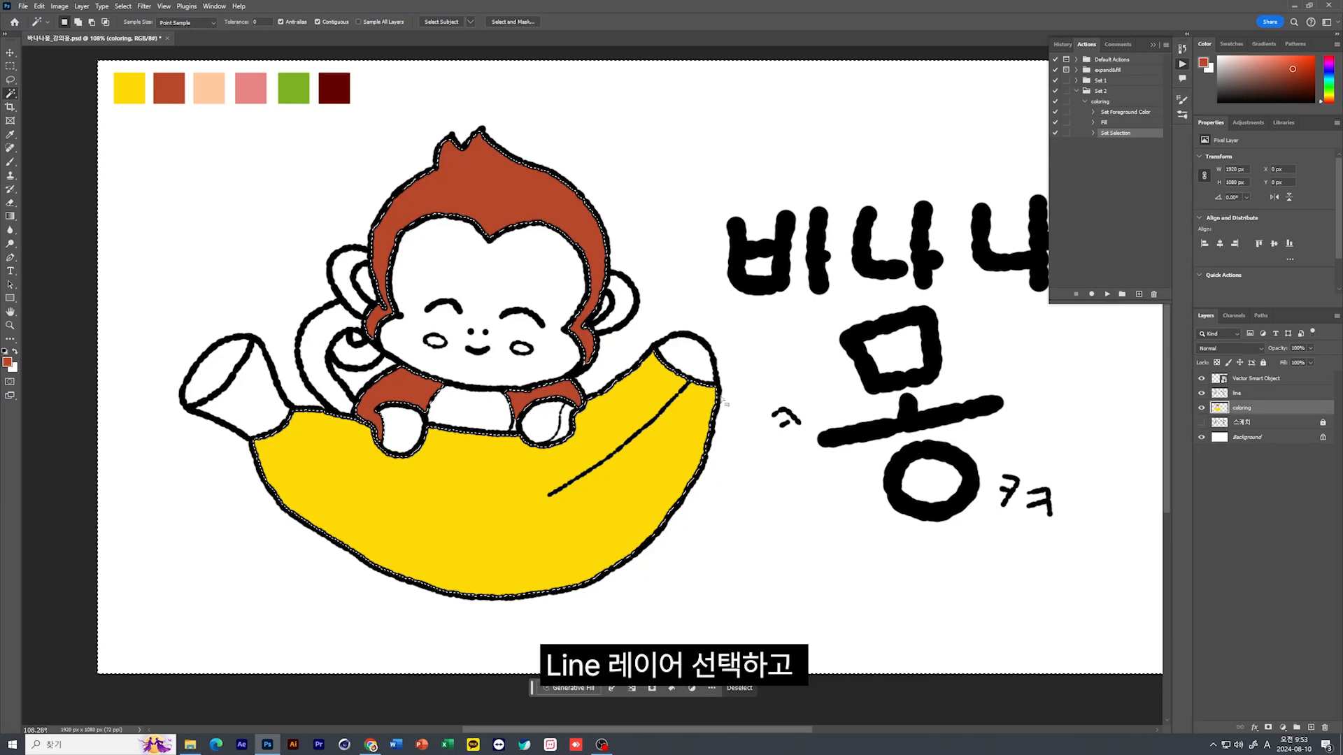
click(1237, 393)
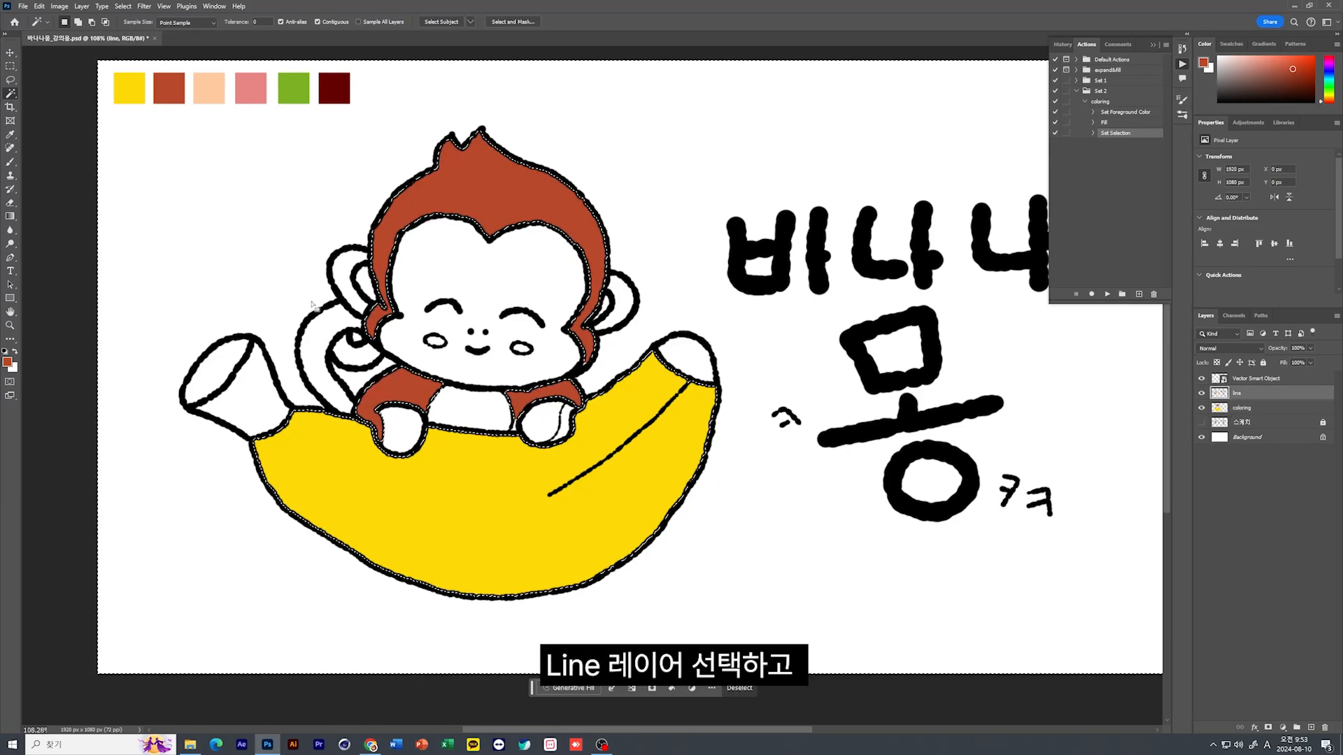
click(314, 355)
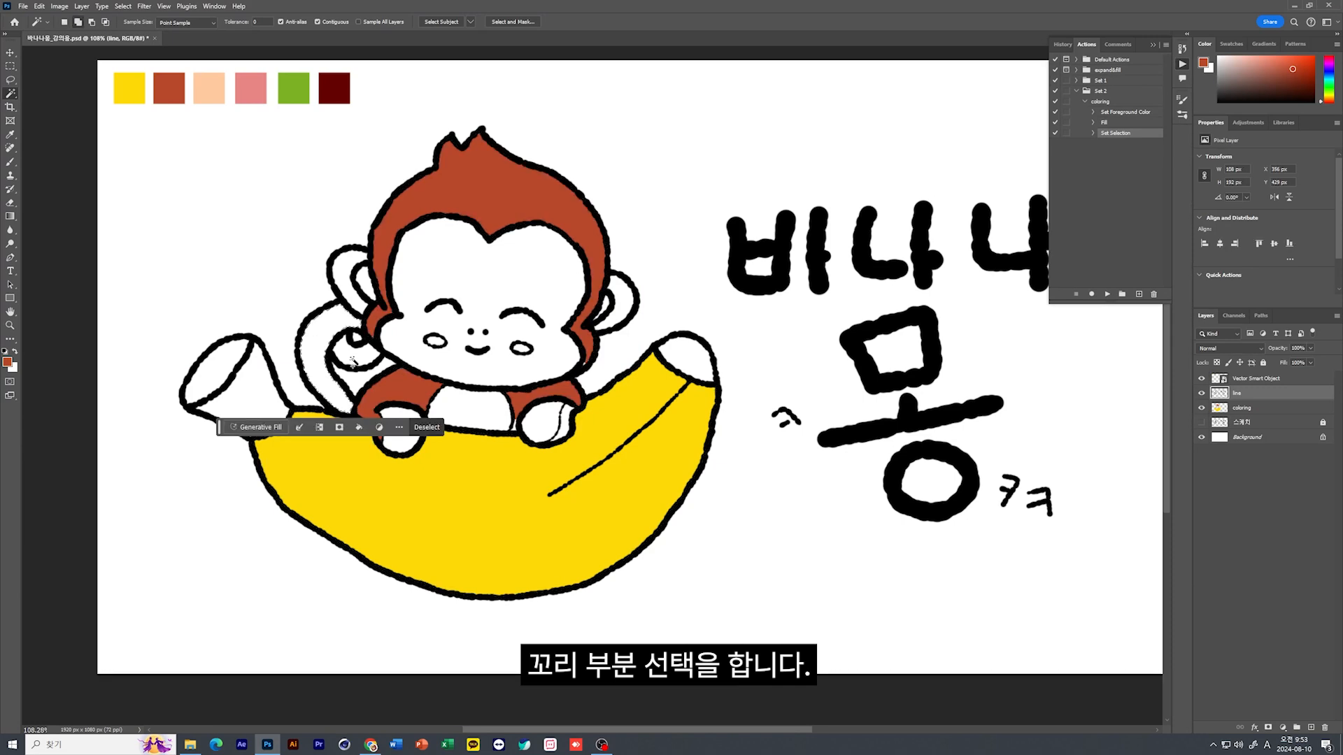
shift+click(344, 384)
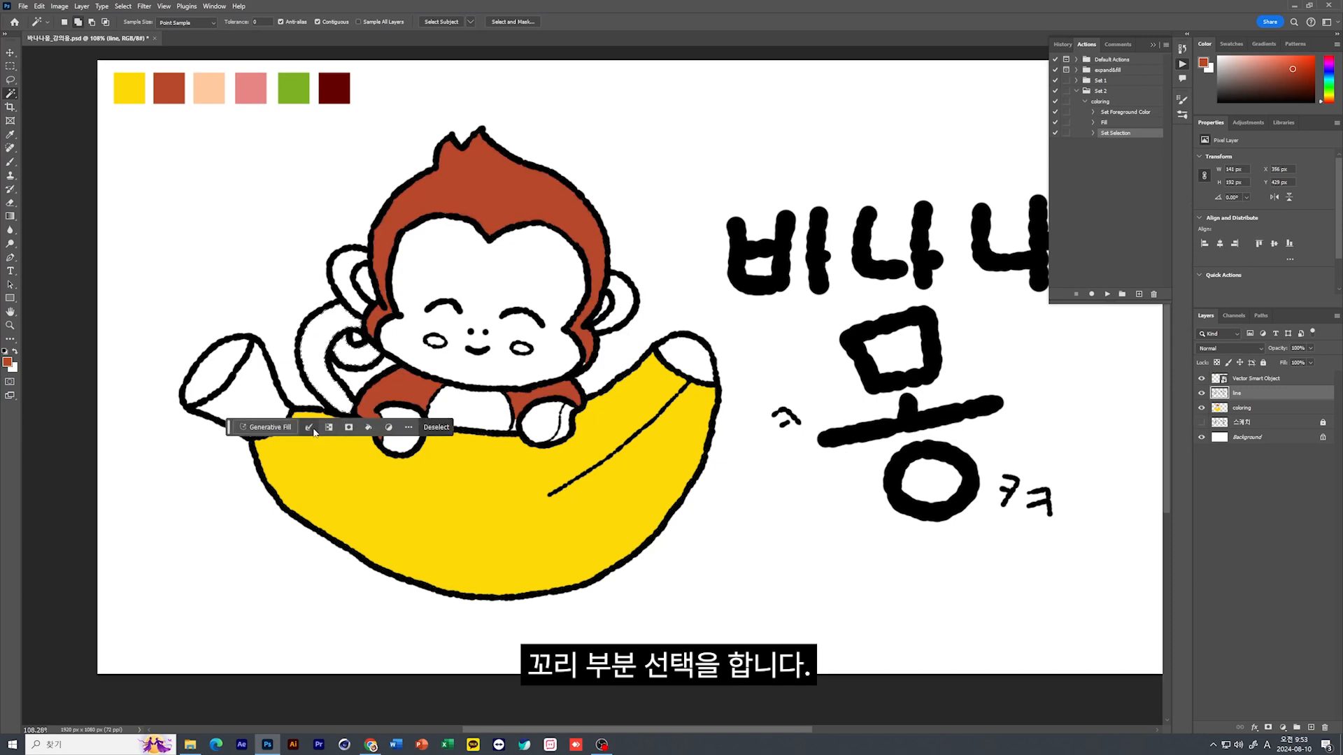
Expand the tail selection with the saved action and fill it with the reddish-brown foreground color on the coloring layer
key(F2)
click(1234, 396)
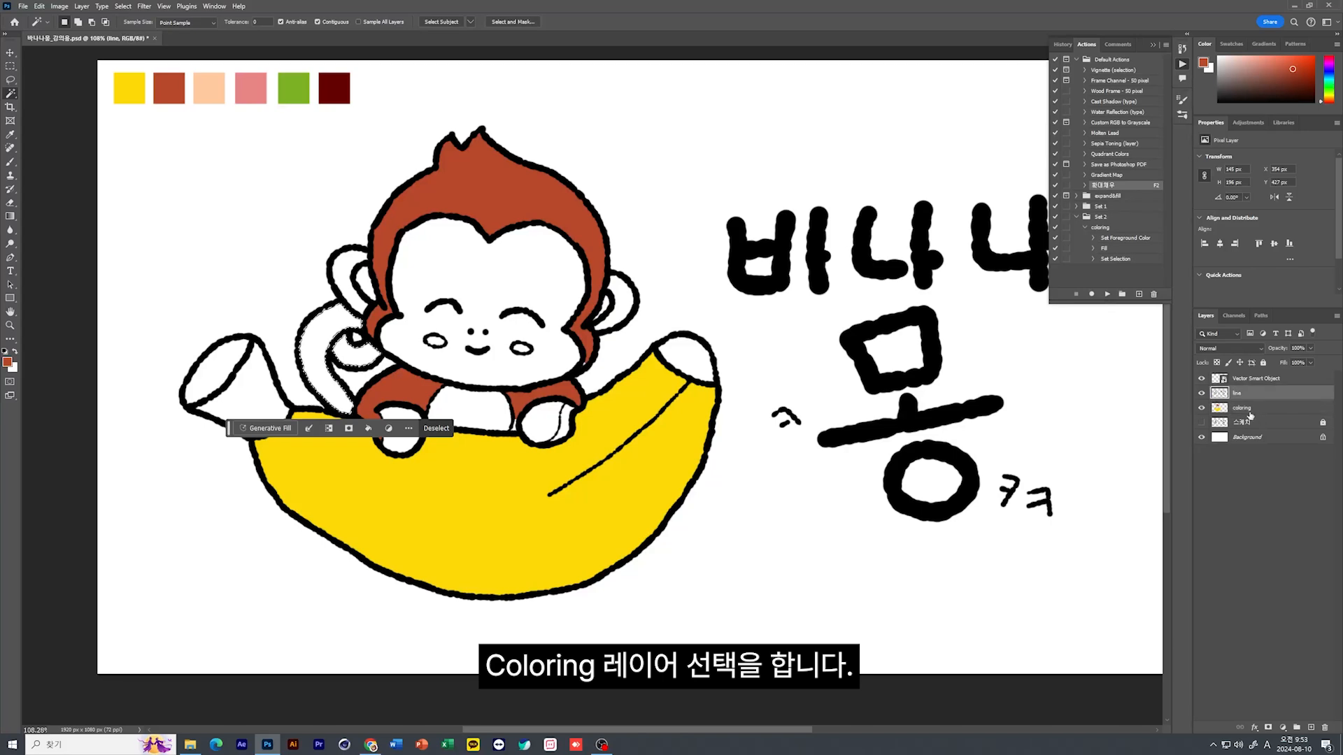
click(1242, 409)
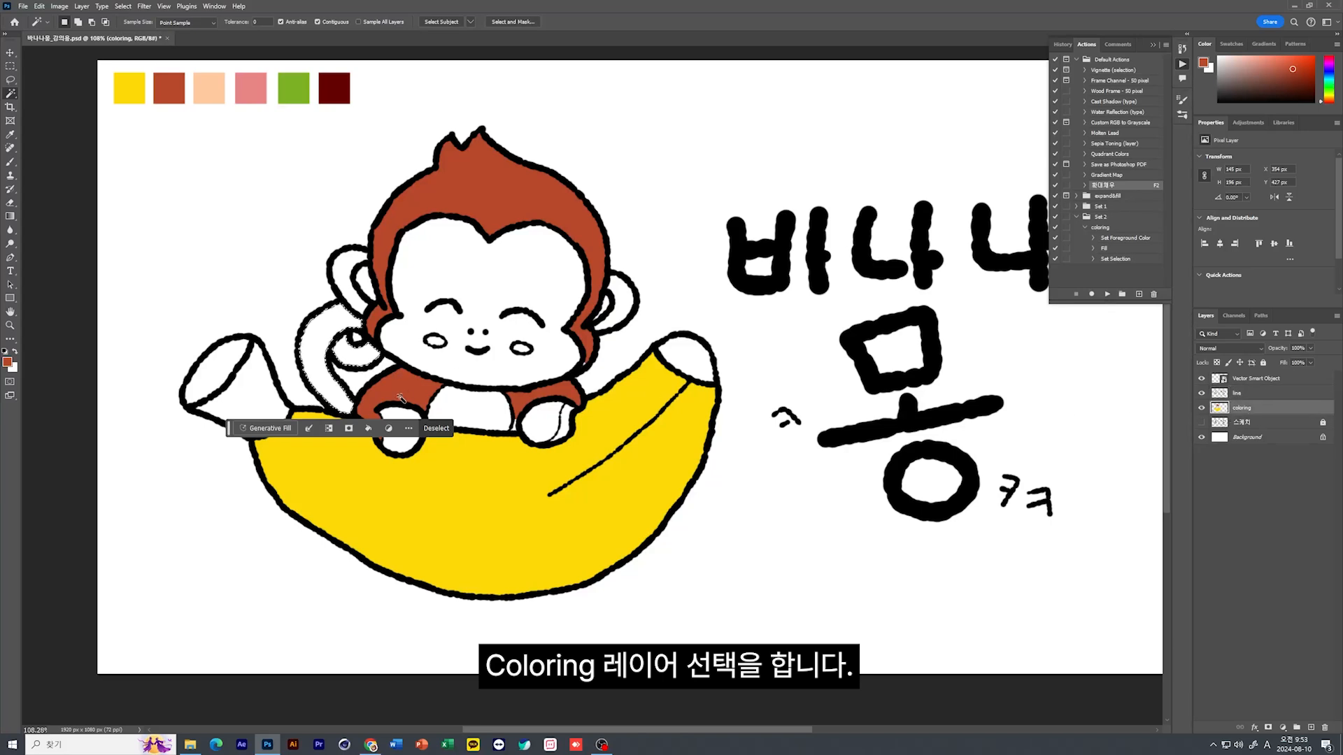
key(F2)
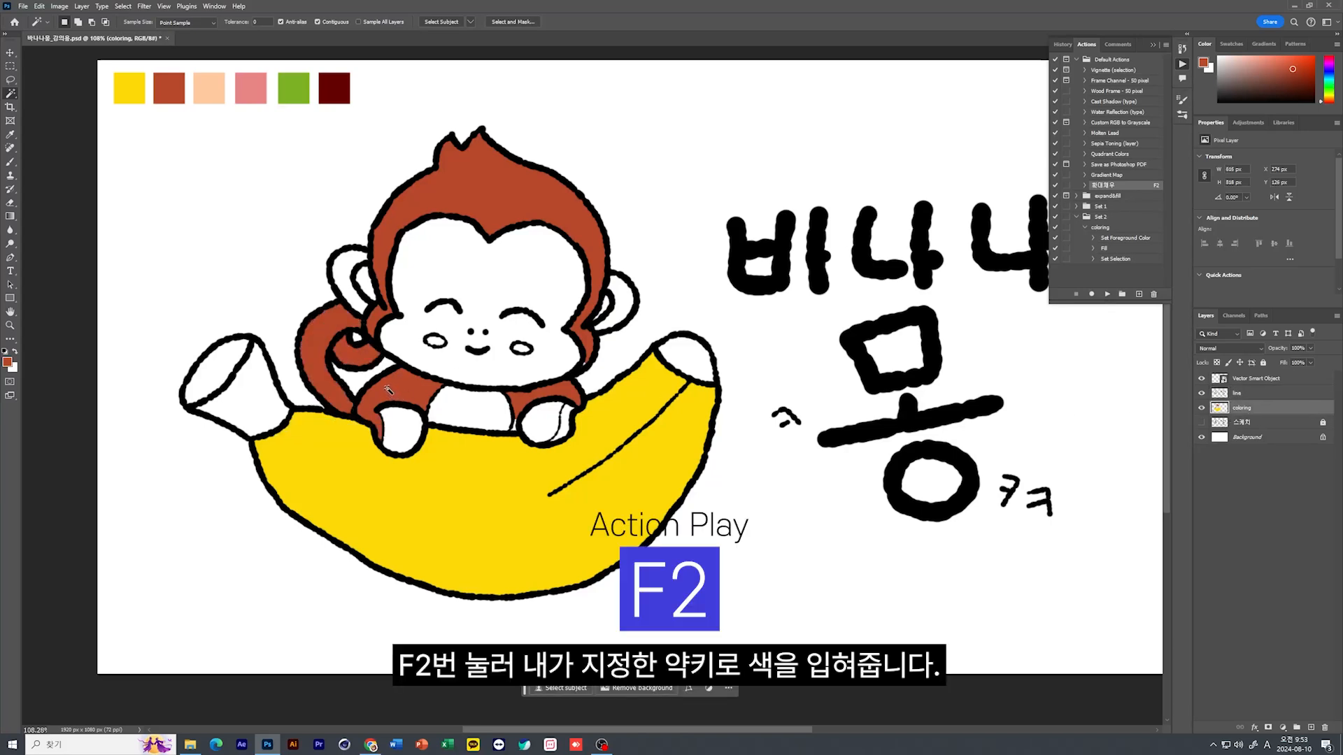
Toggle the line layer's visibility off and on to check that the fills sit on the coloring layer
click(1202, 393)
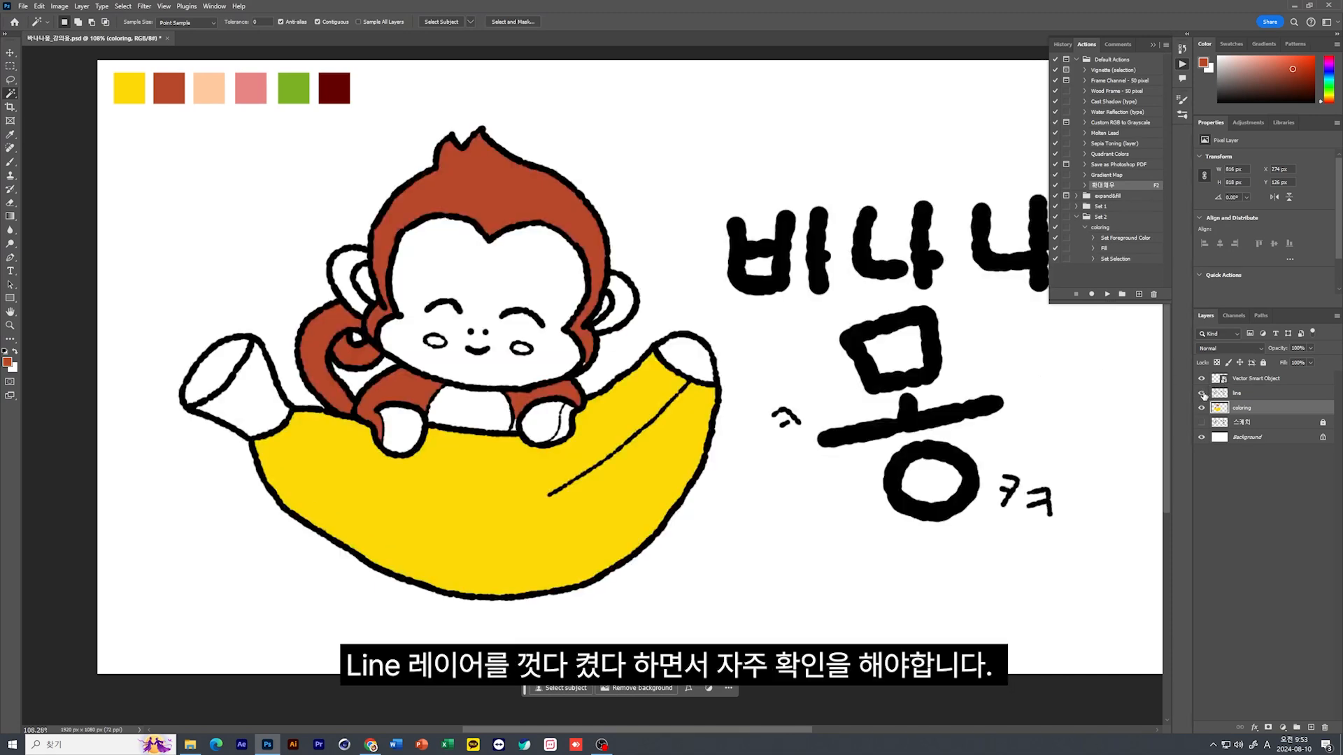
click(1201, 393)
click(1201, 393)
click(1202, 393)
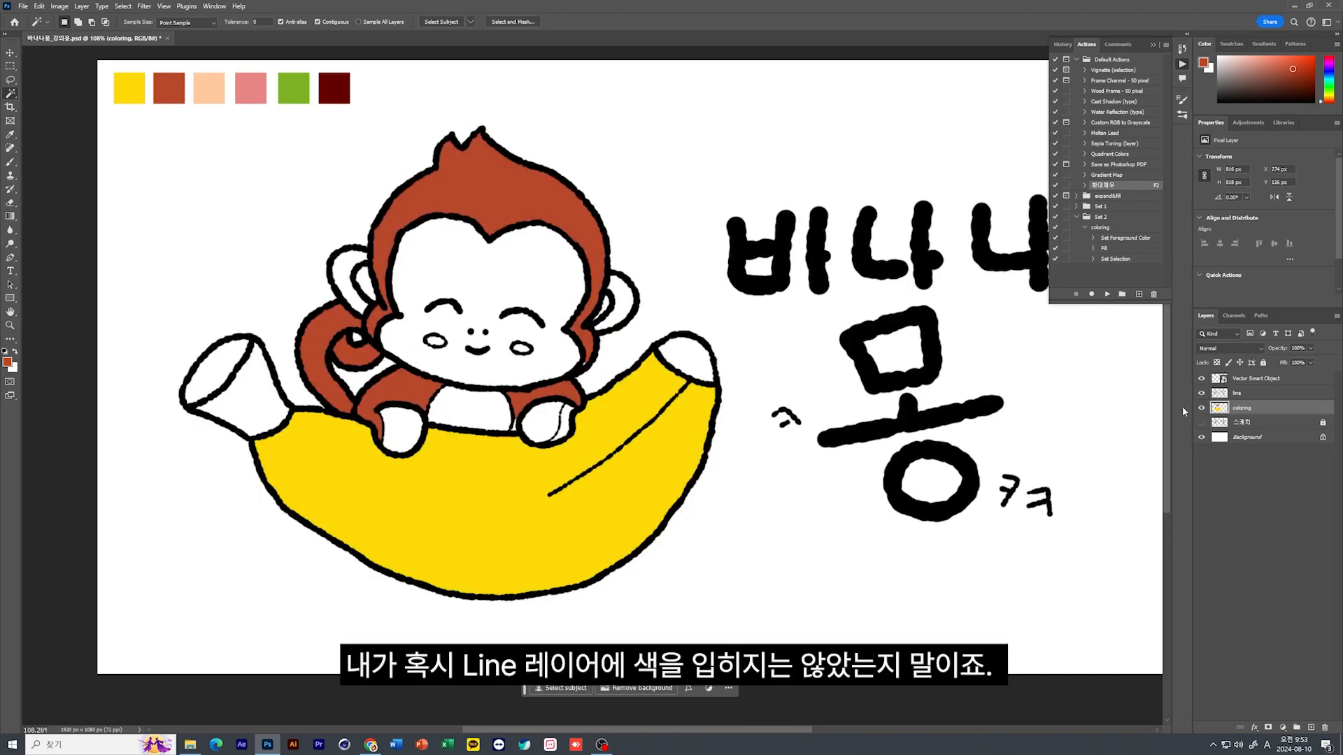
click(1202, 395)
click(1203, 394)
Select the monkey's face, belly, ears and paws together with the Magic Wand on the line layer
click(1219, 394)
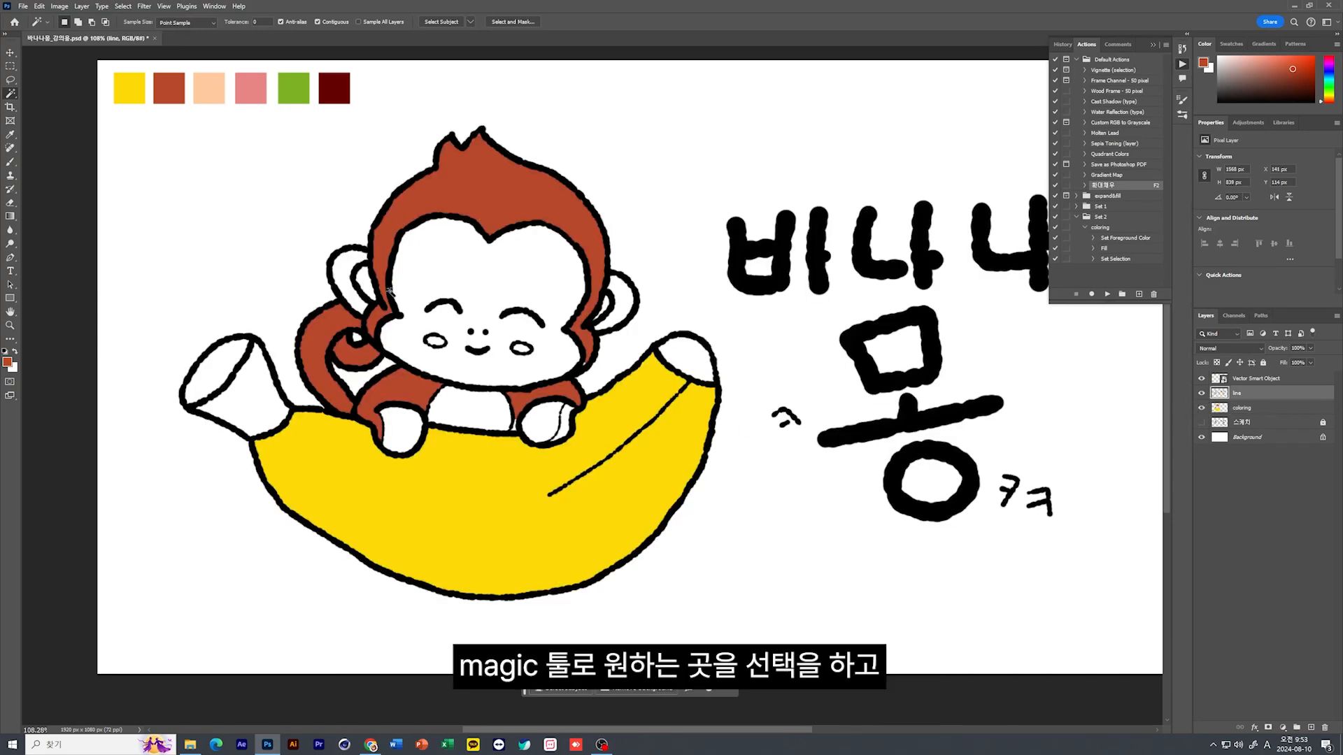
click(467, 277)
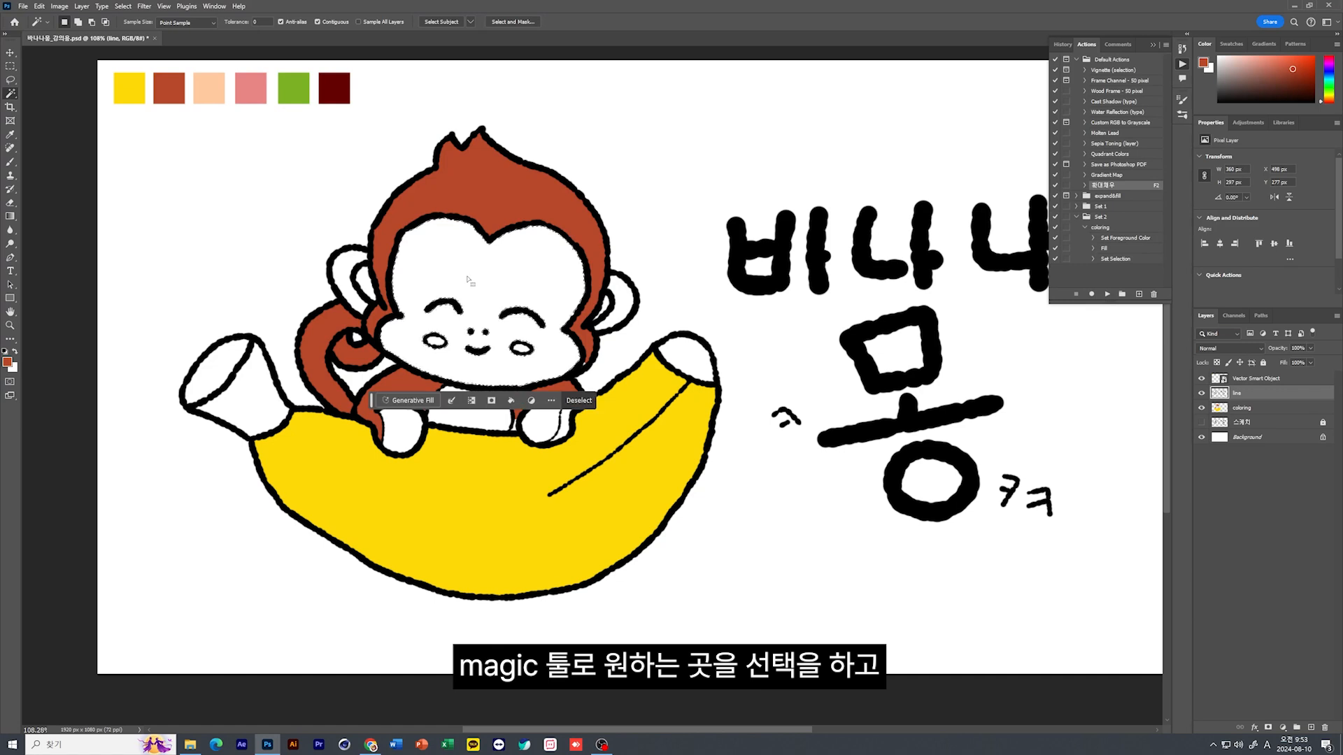
key(shift)
shift+click(492, 423)
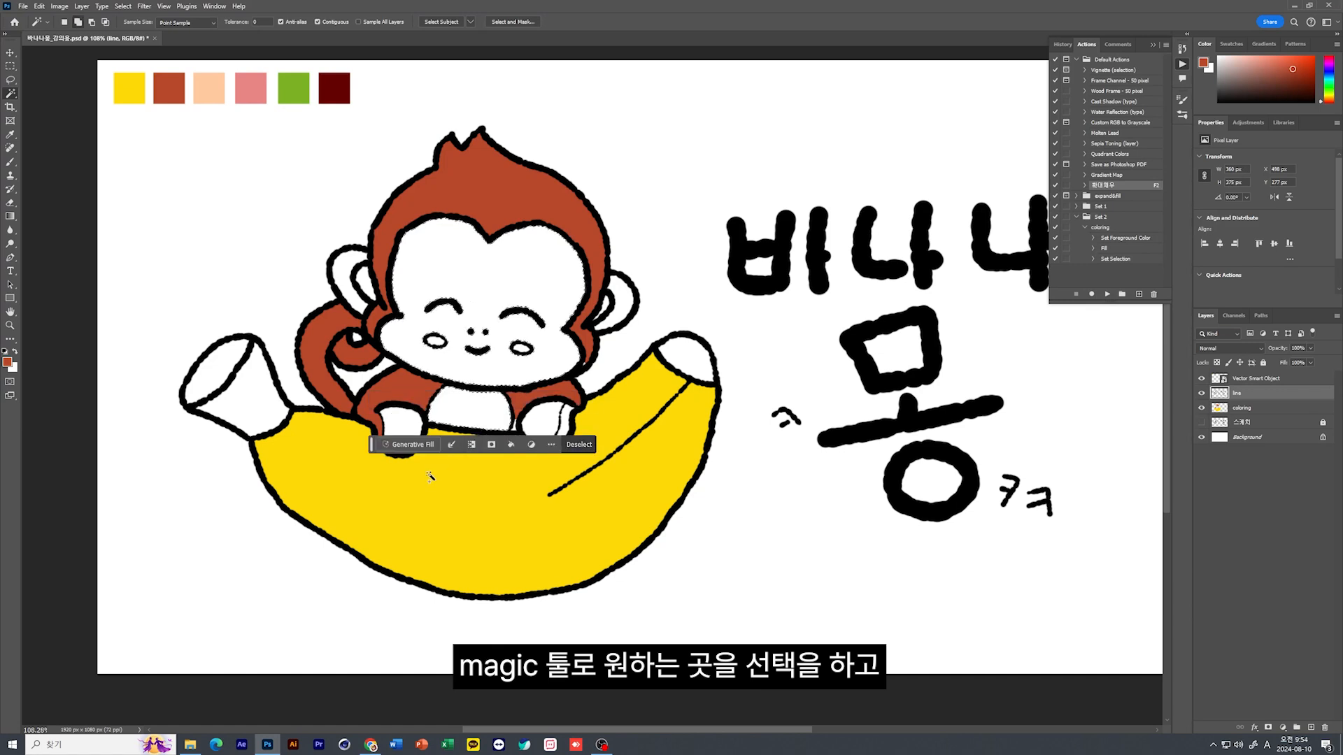
shift+click(627, 300)
shift+click(343, 271)
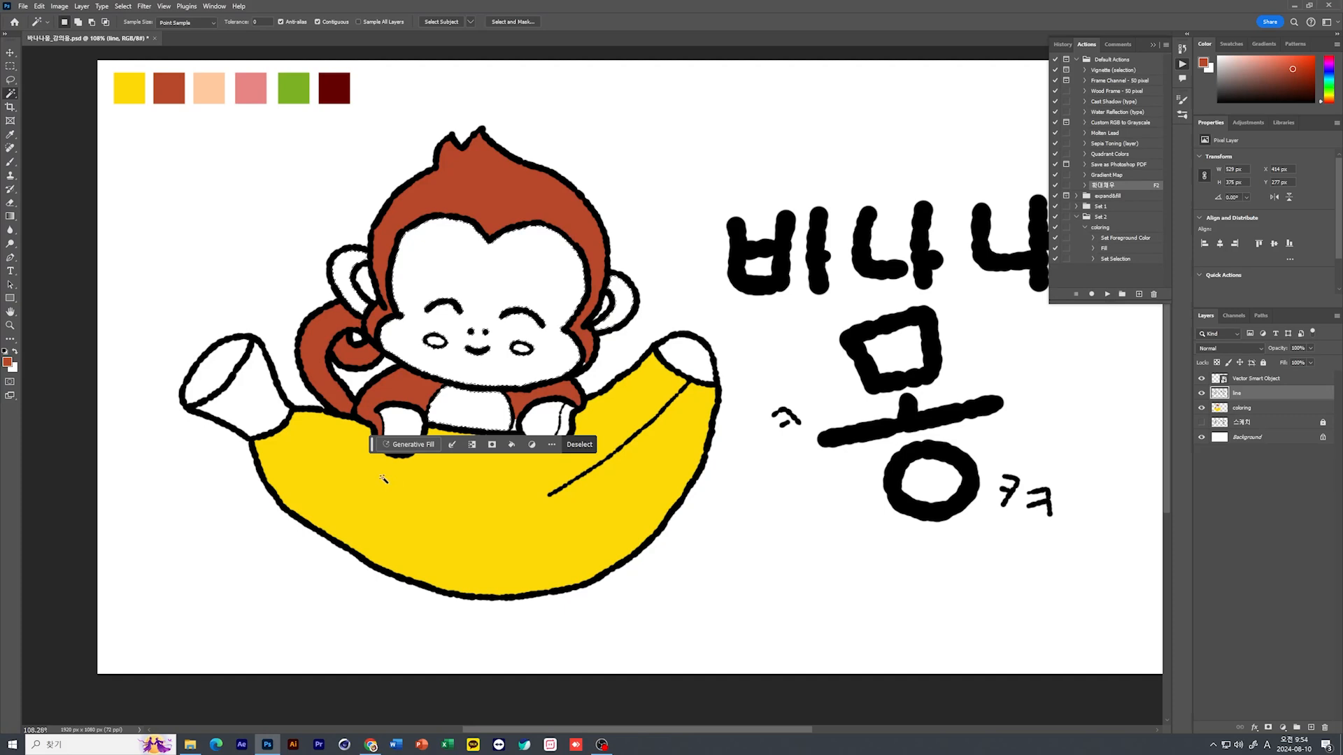
shift+click(407, 425)
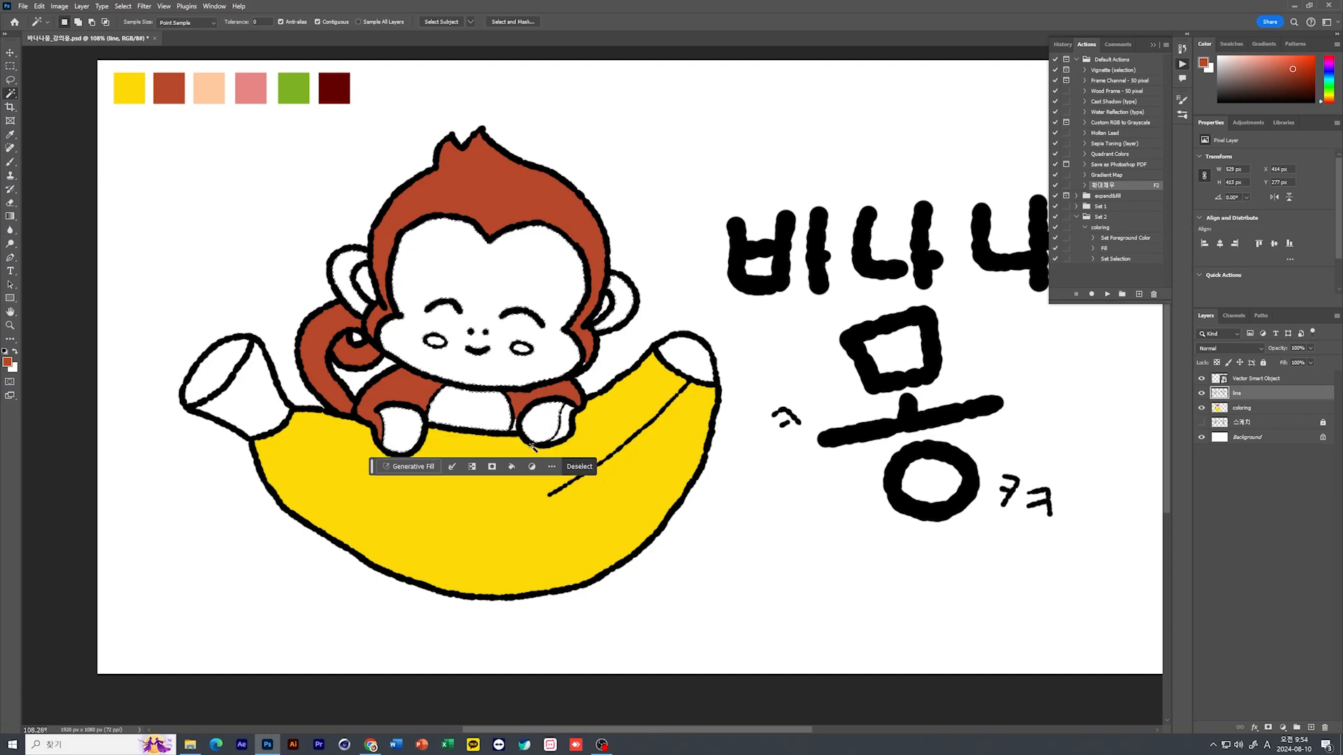
Fill the selected face, belly, ears and paws on the coloring layer with the peach chip color, using the saved action
key(F2)
click(10, 135)
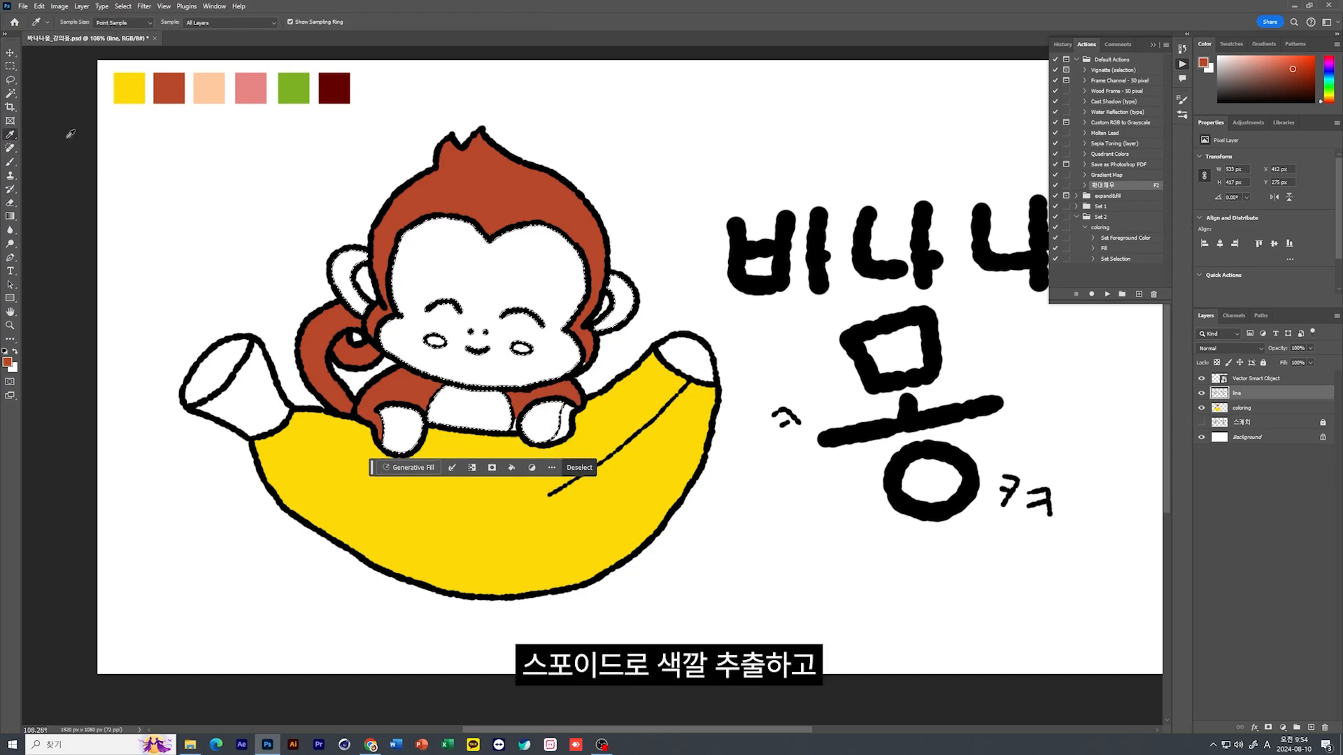
click(208, 94)
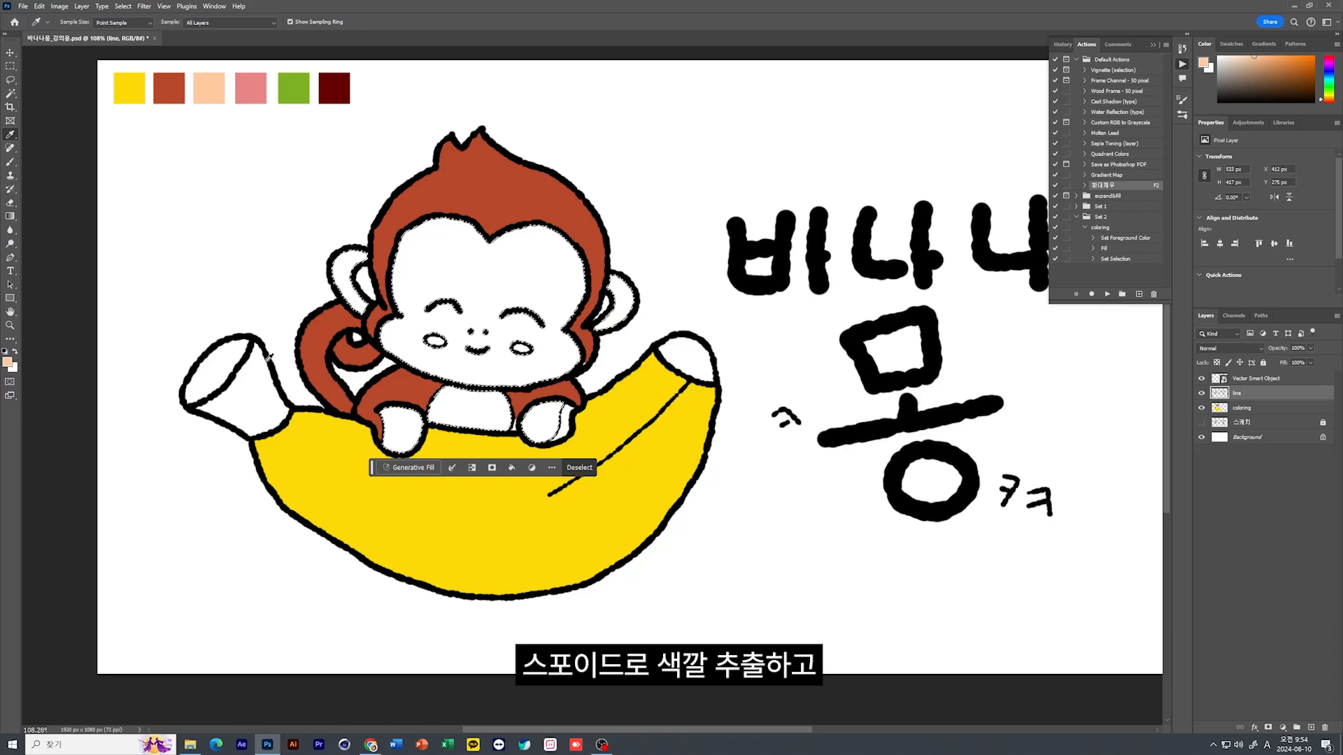
click(1237, 408)
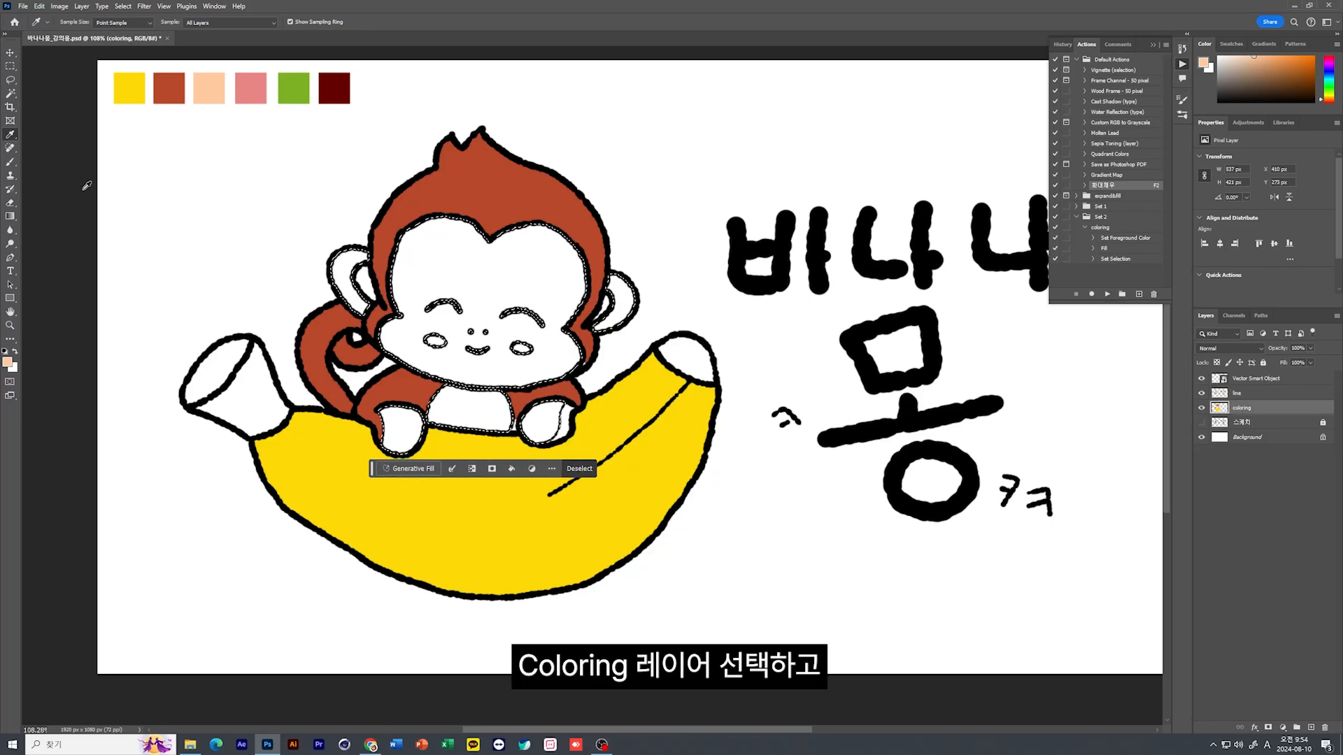
key(F2)
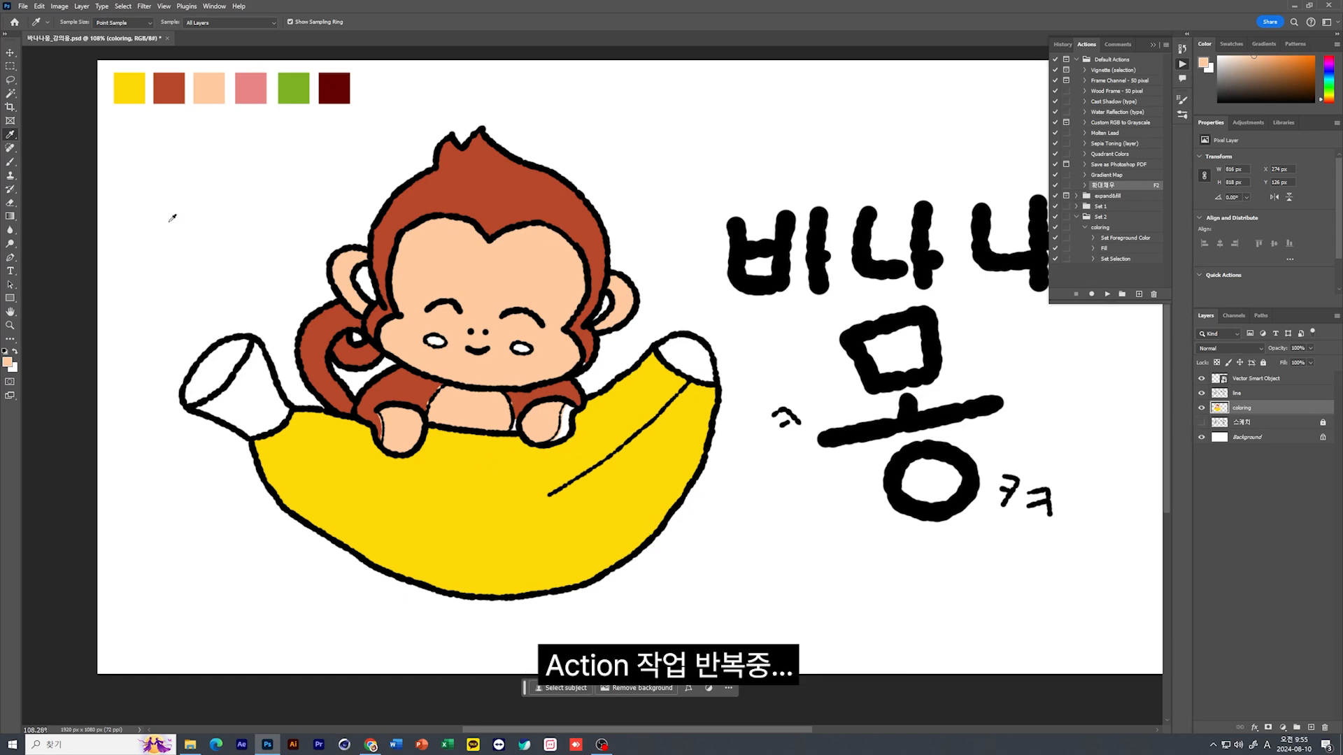
Select the cheeks and inner ears on the line layer and fill them on the coloring layer with the pink chip color
key(w)
key(alt+])
click(522, 349)
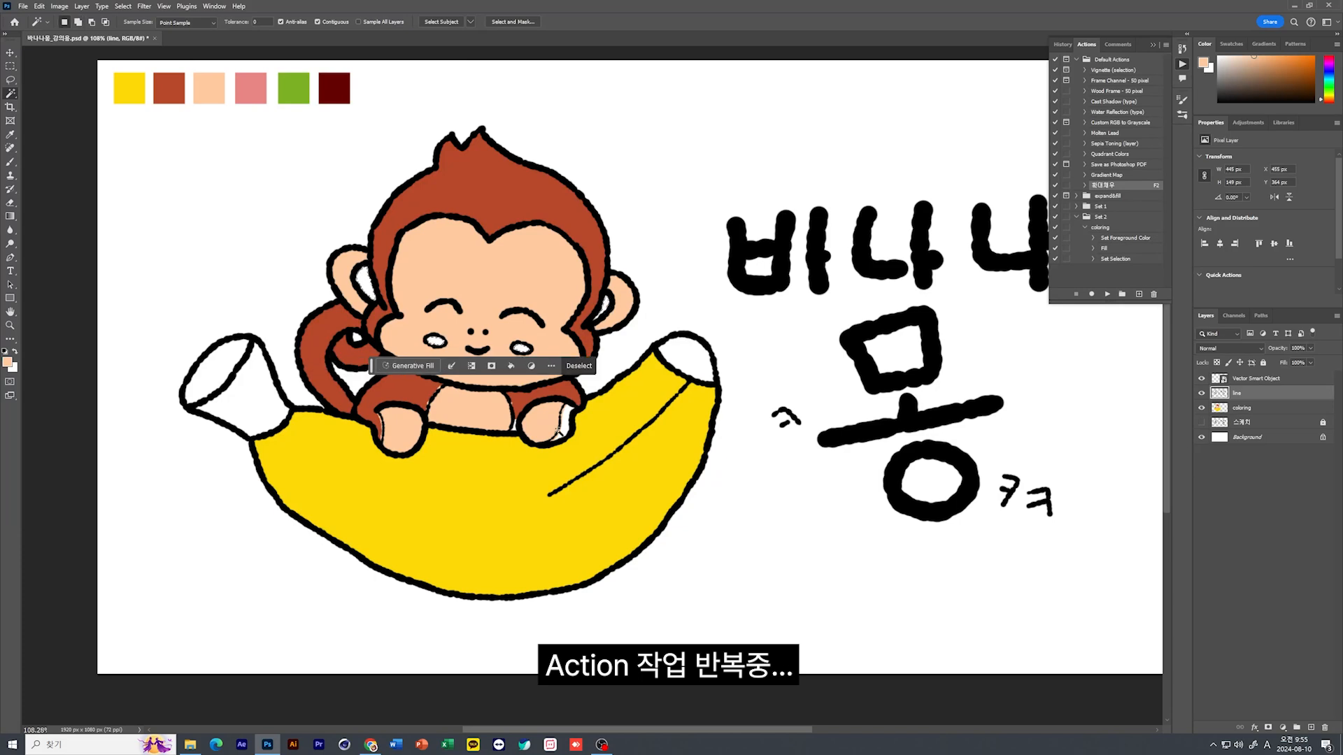
key(alt+[)
key(F2)
key(ctrl+z)
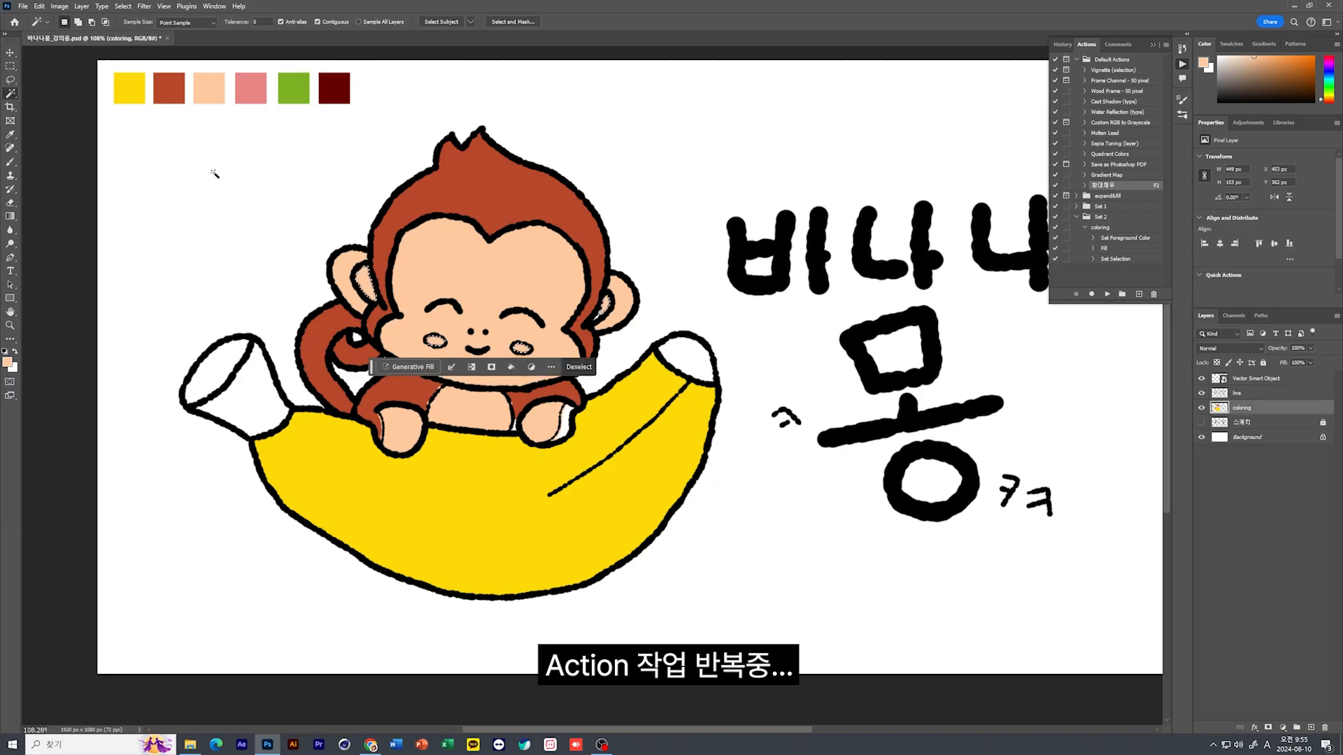
key(ctrl+z)
click(10, 135)
click(249, 91)
key(F2)
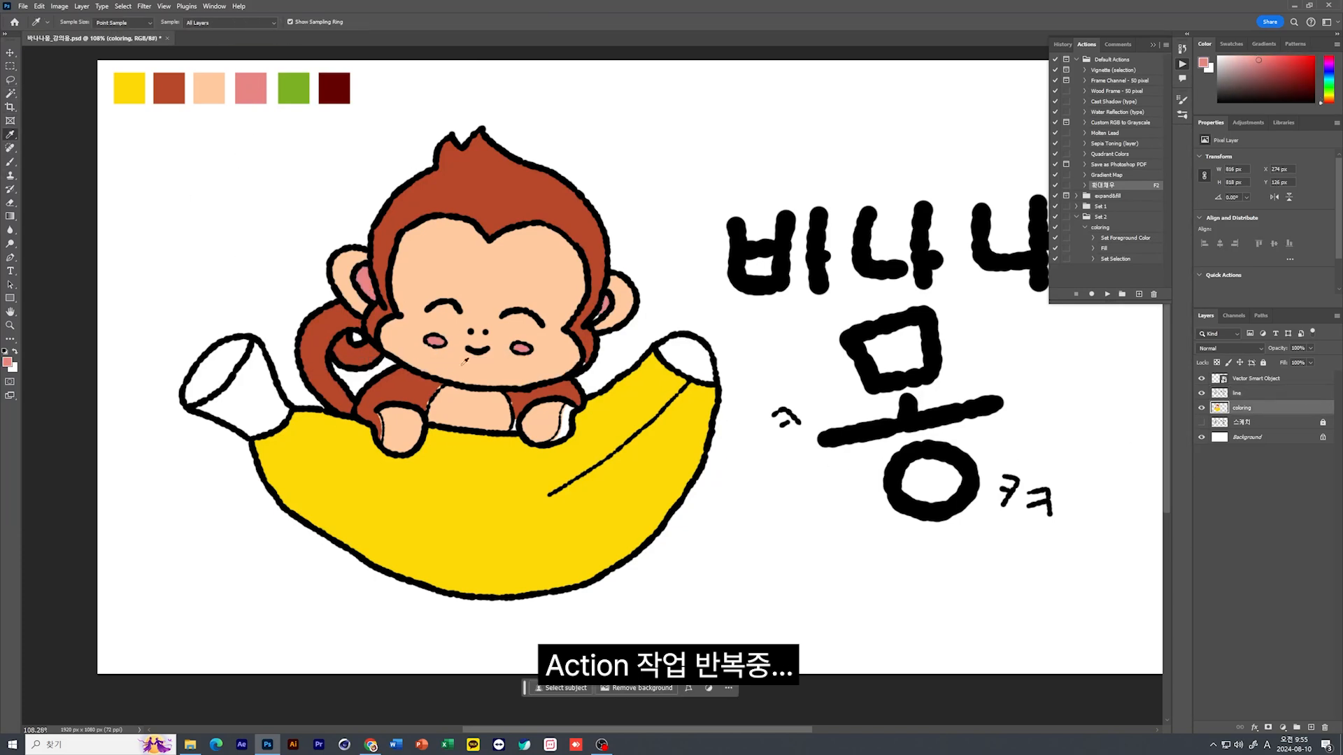
Select the small white gap beside the monkey's right-hand paw on the line layer and fill it reddish-brown on the coloring layer
key(w)
click(567, 425)
key(ctrl+d)
key(alt+bracketright)
click(564, 426)
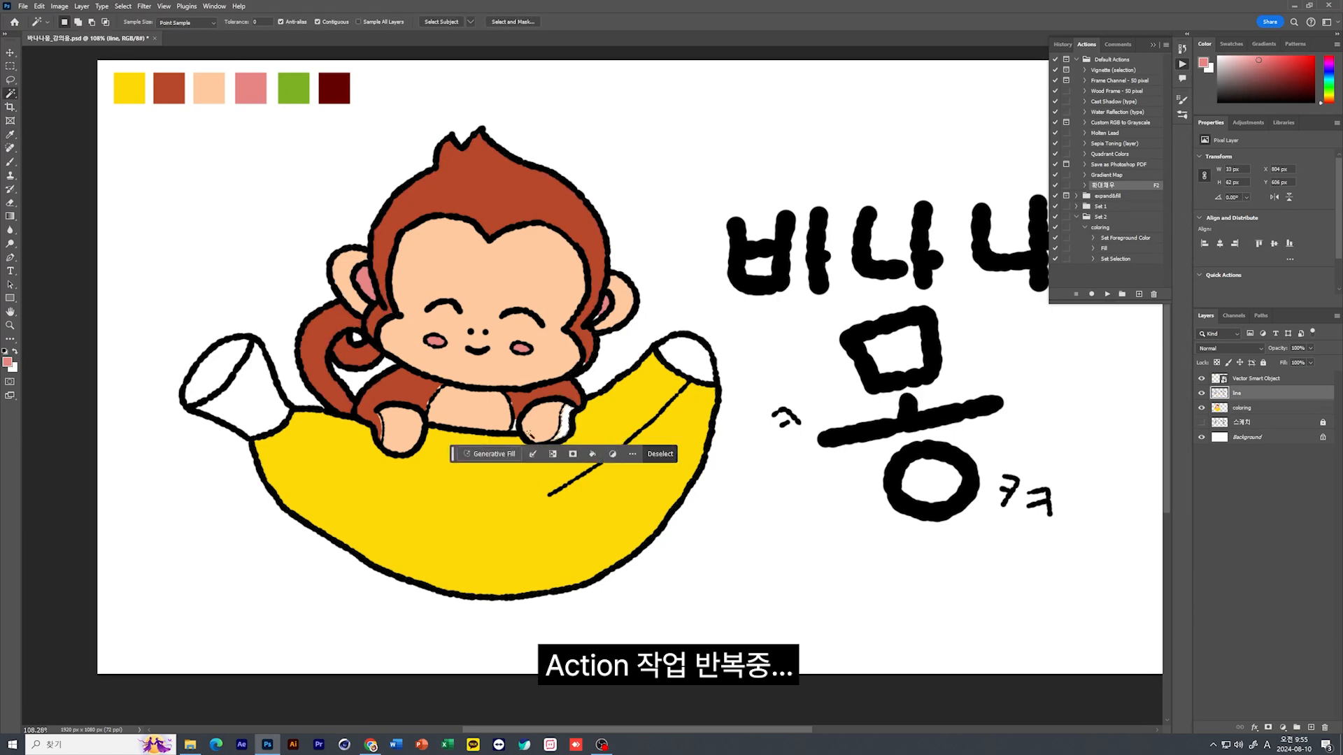
key(F2)
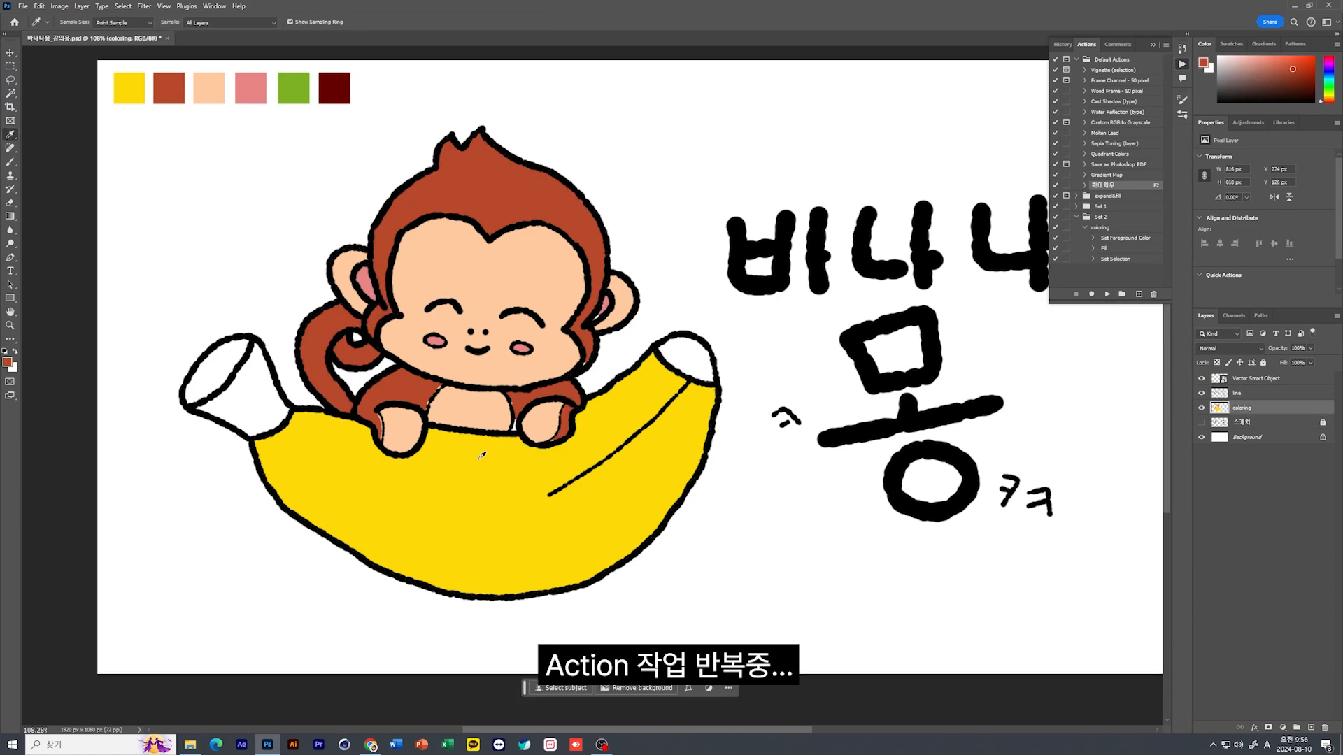
Select the banana's stem on the line layer and fill it on the coloring layer with the green chip color
key(w)
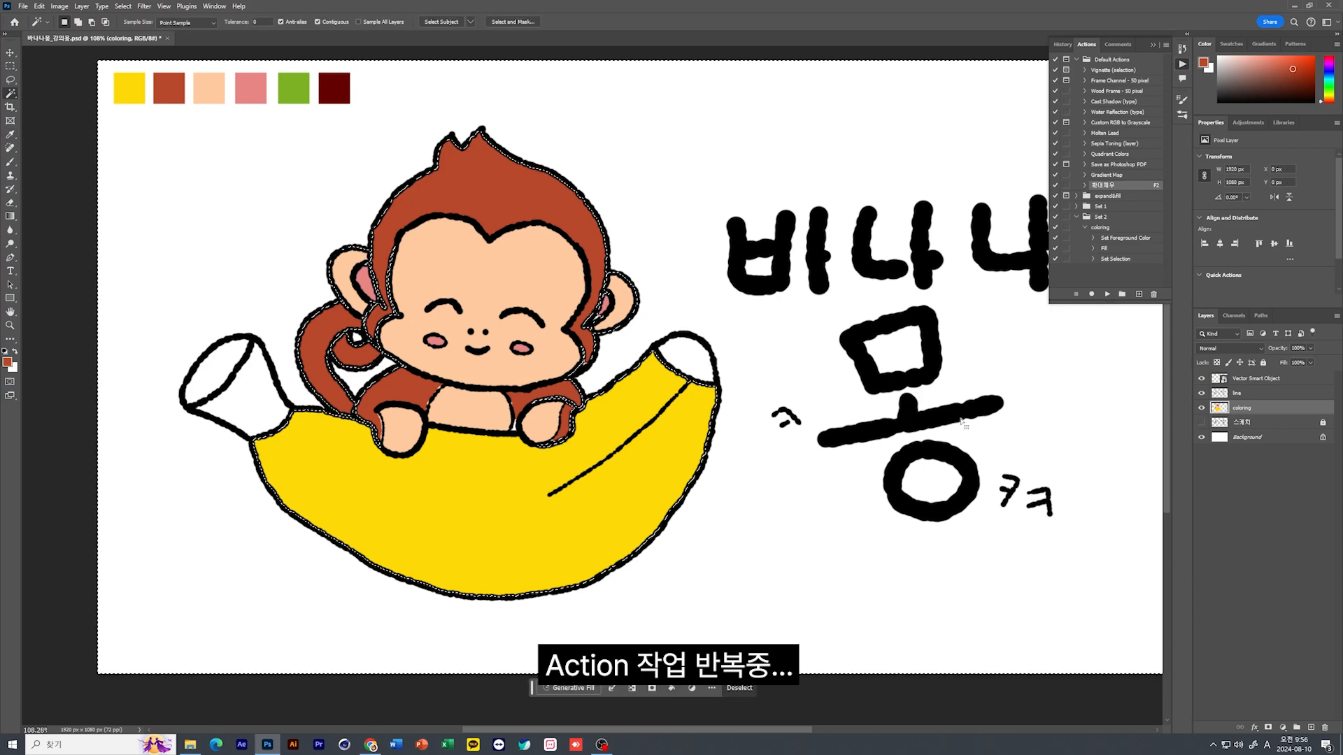
key(alt+bracketright)
click(238, 416)
key(alt+bracketleft)
key(i)
click(297, 97)
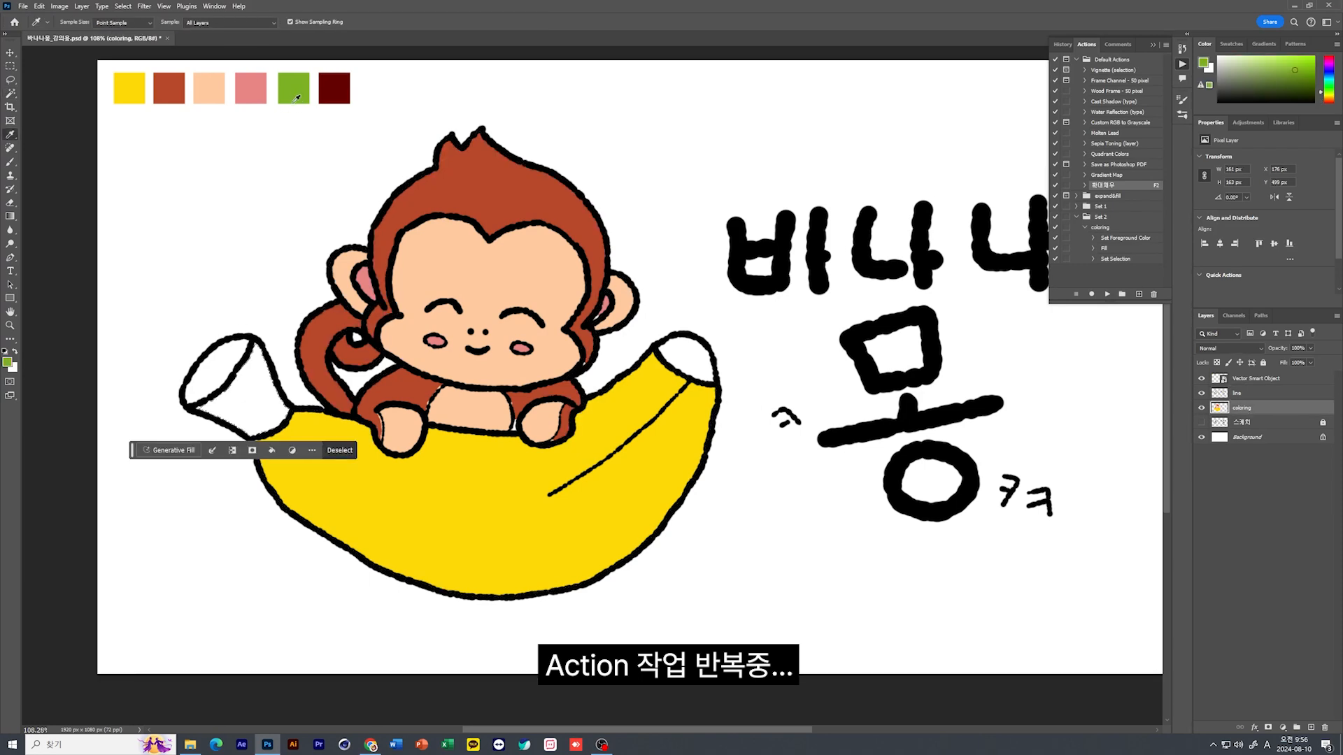
key(F2)
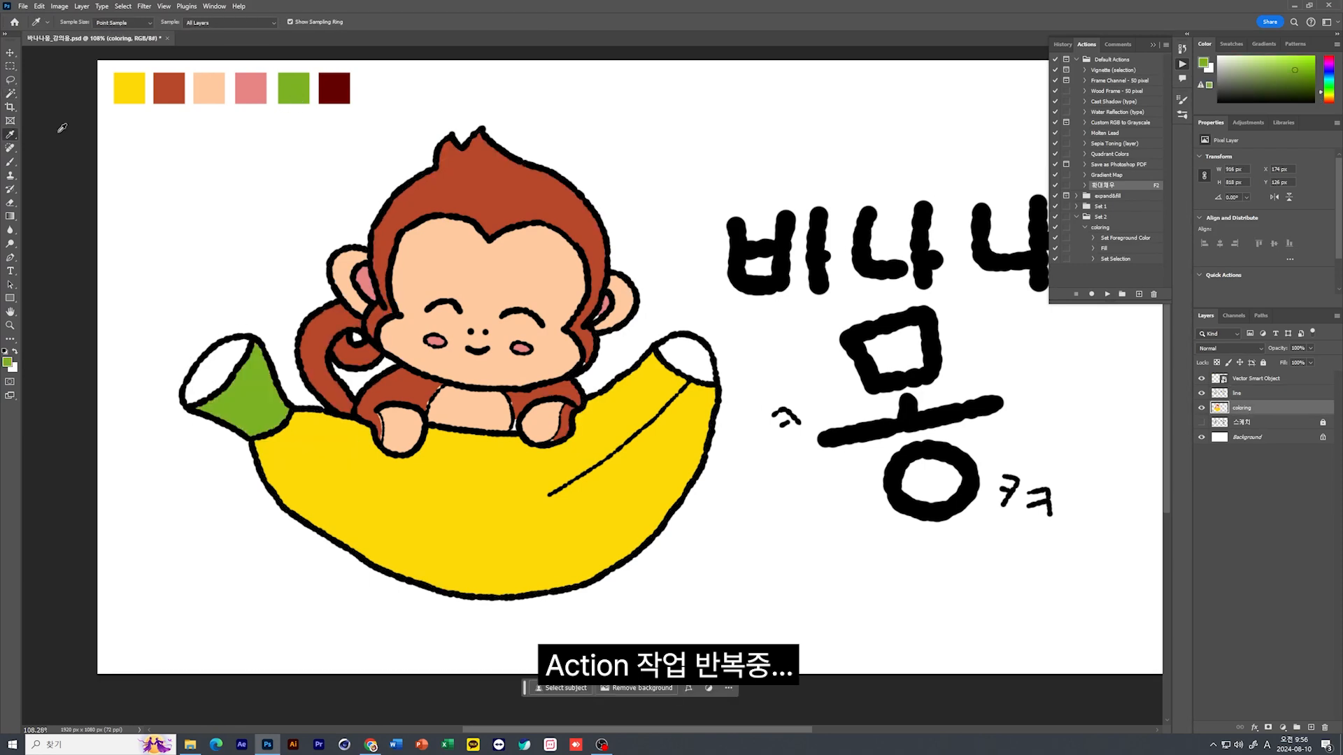
Select the stem's cut end and the banana's opposite tip, and fill both with the dark maroon chip color on the coloring layer
click(10, 94)
click(1237, 394)
click(219, 371)
shift+click(688, 360)
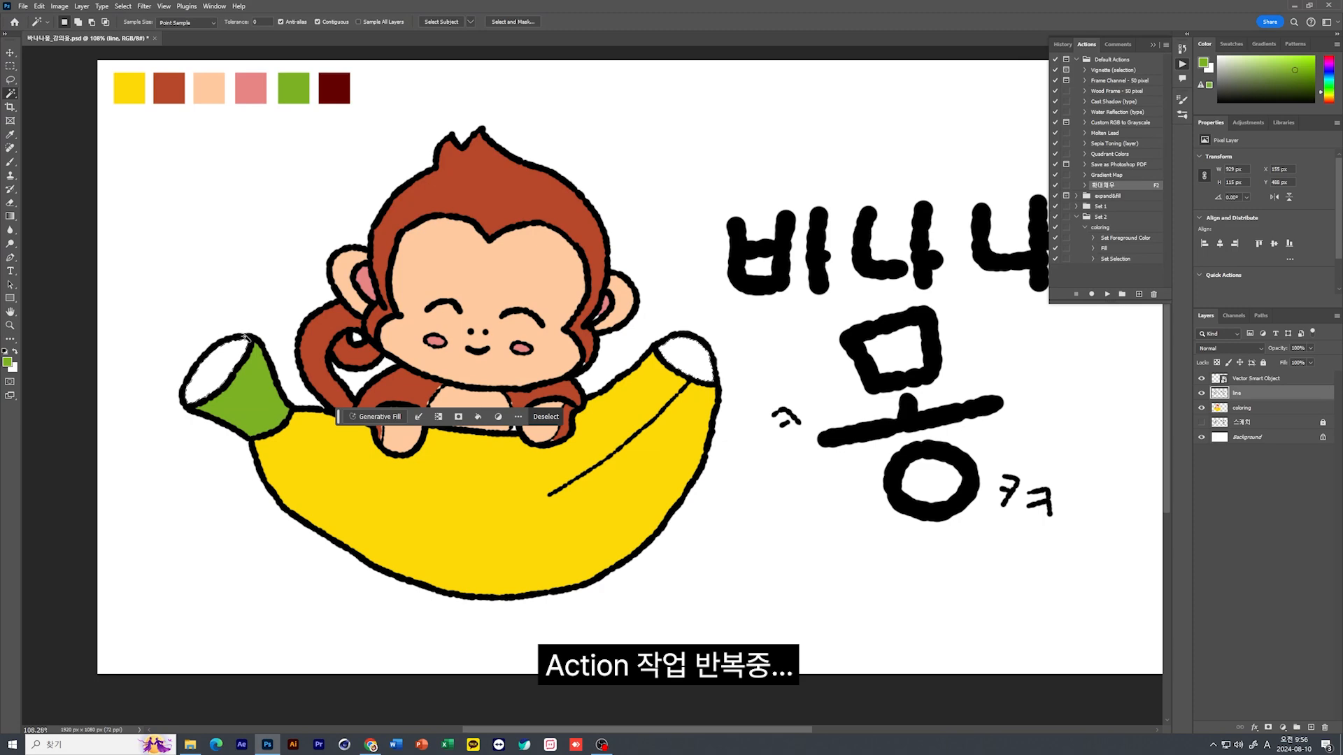
click(1241, 408)
key(i)
click(334, 88)
key(F2)
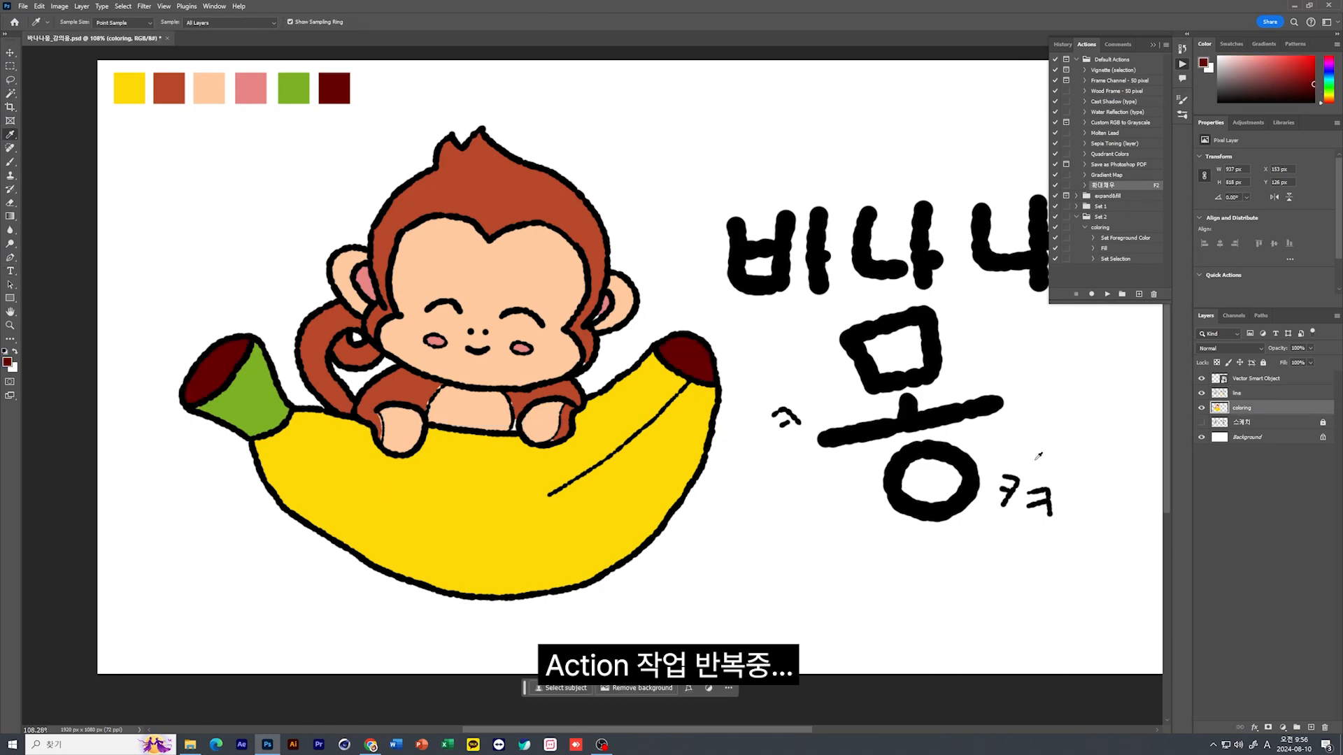
Copy the yellow banana body from the coloring layer to its own layer and clip a new empty layer to it
drag(876, 442, 804, 465)
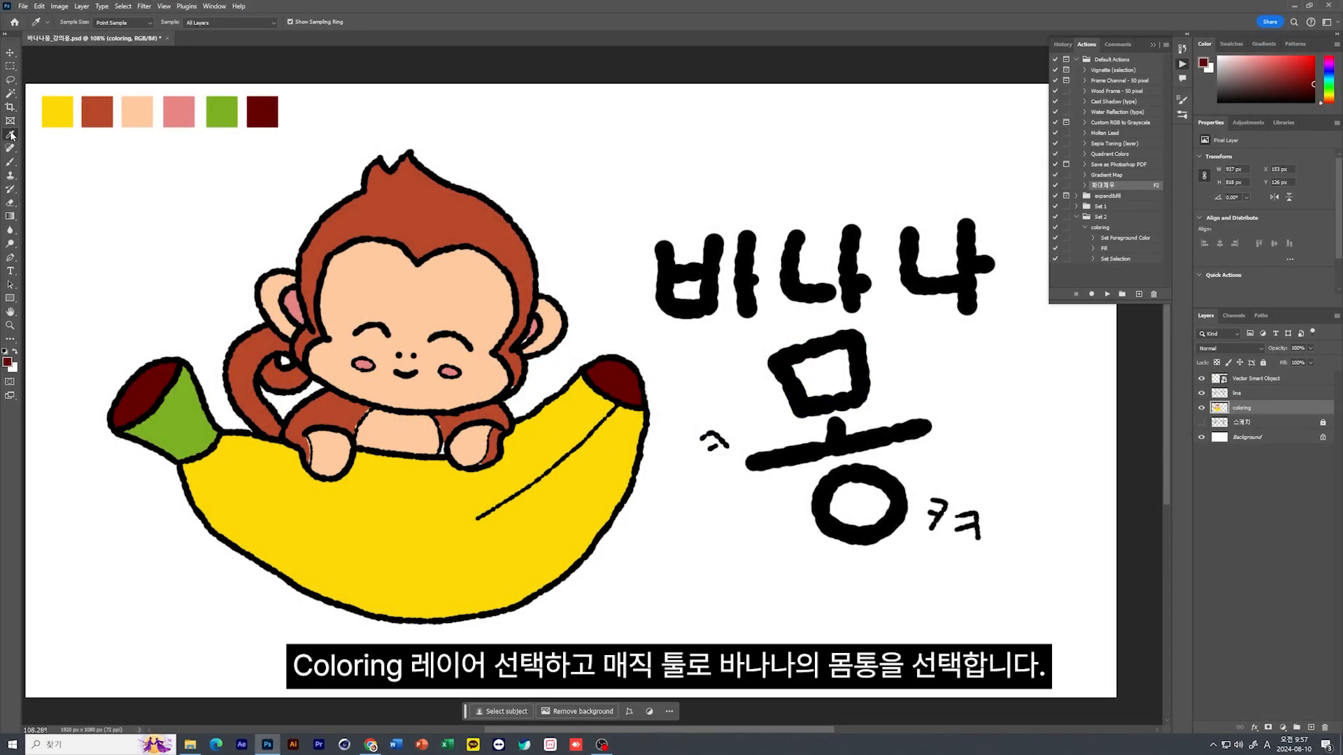
click(10, 94)
click(357, 539)
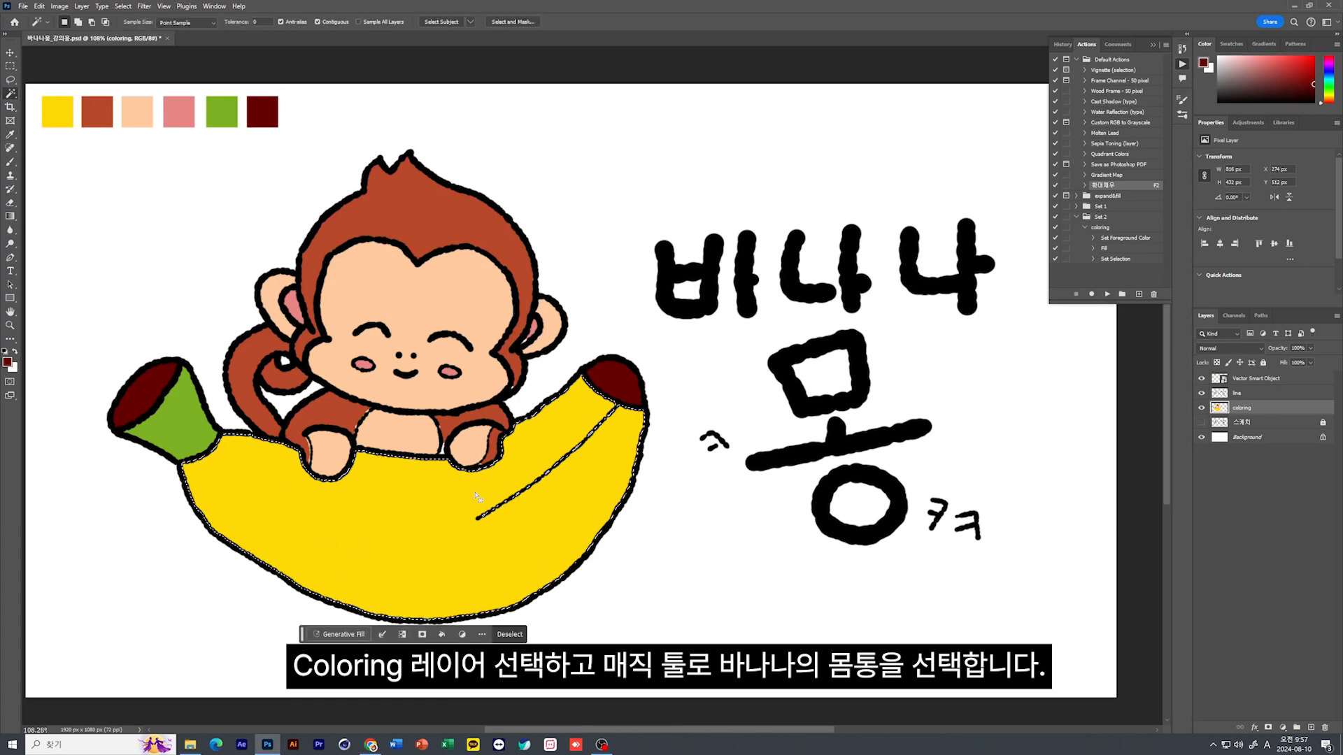
right_click(442, 530)
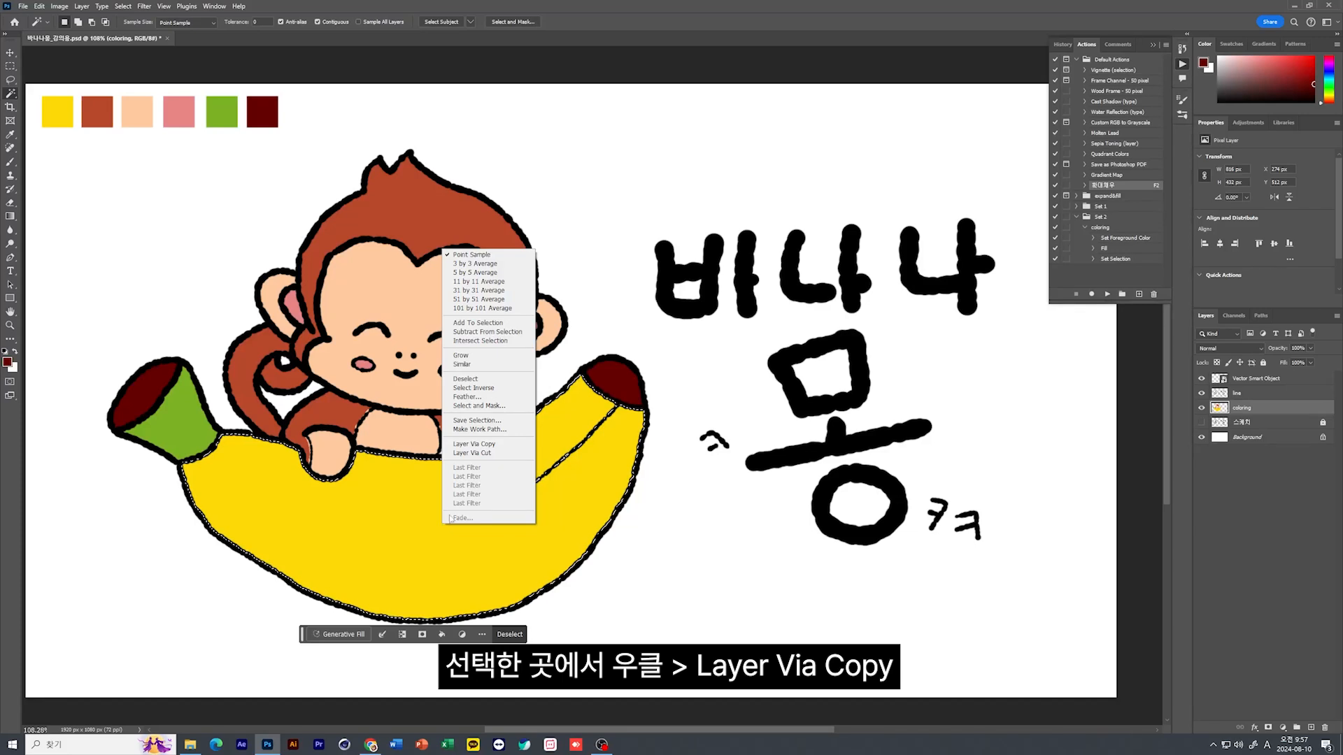
click(460, 446)
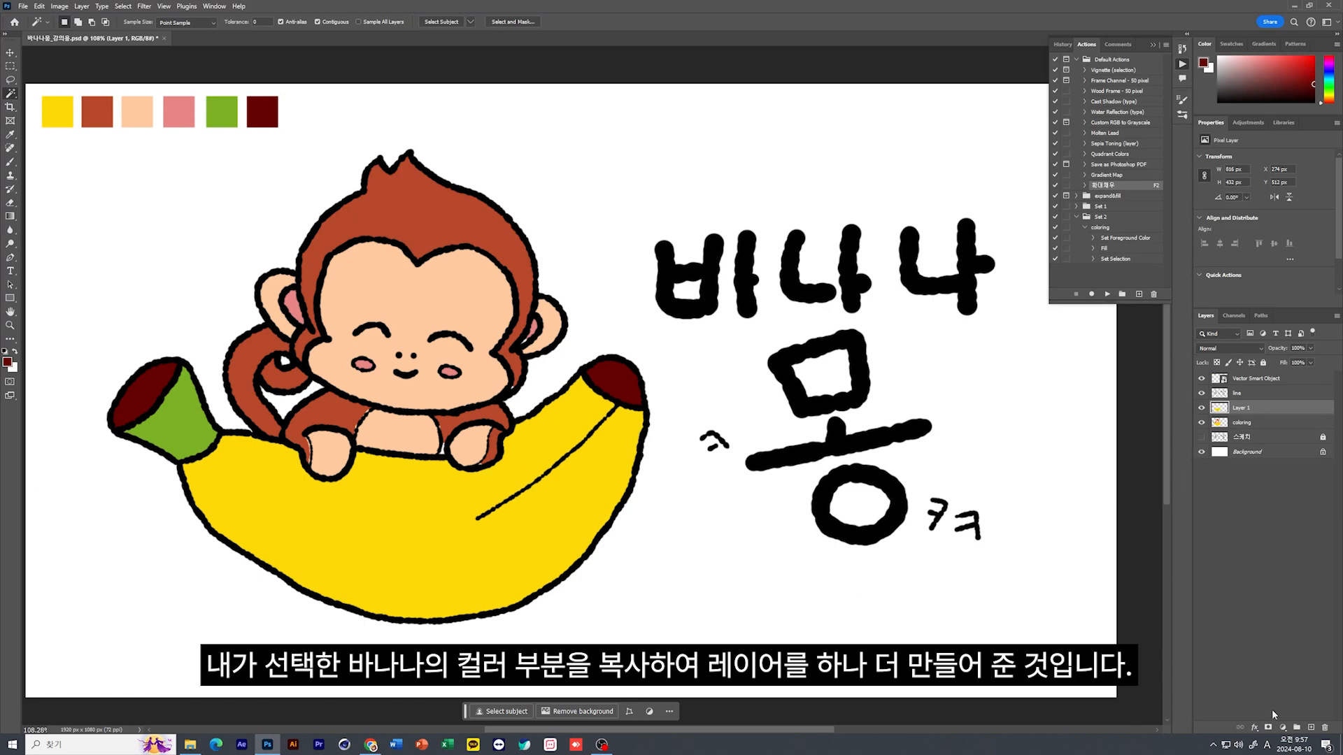
click(1310, 728)
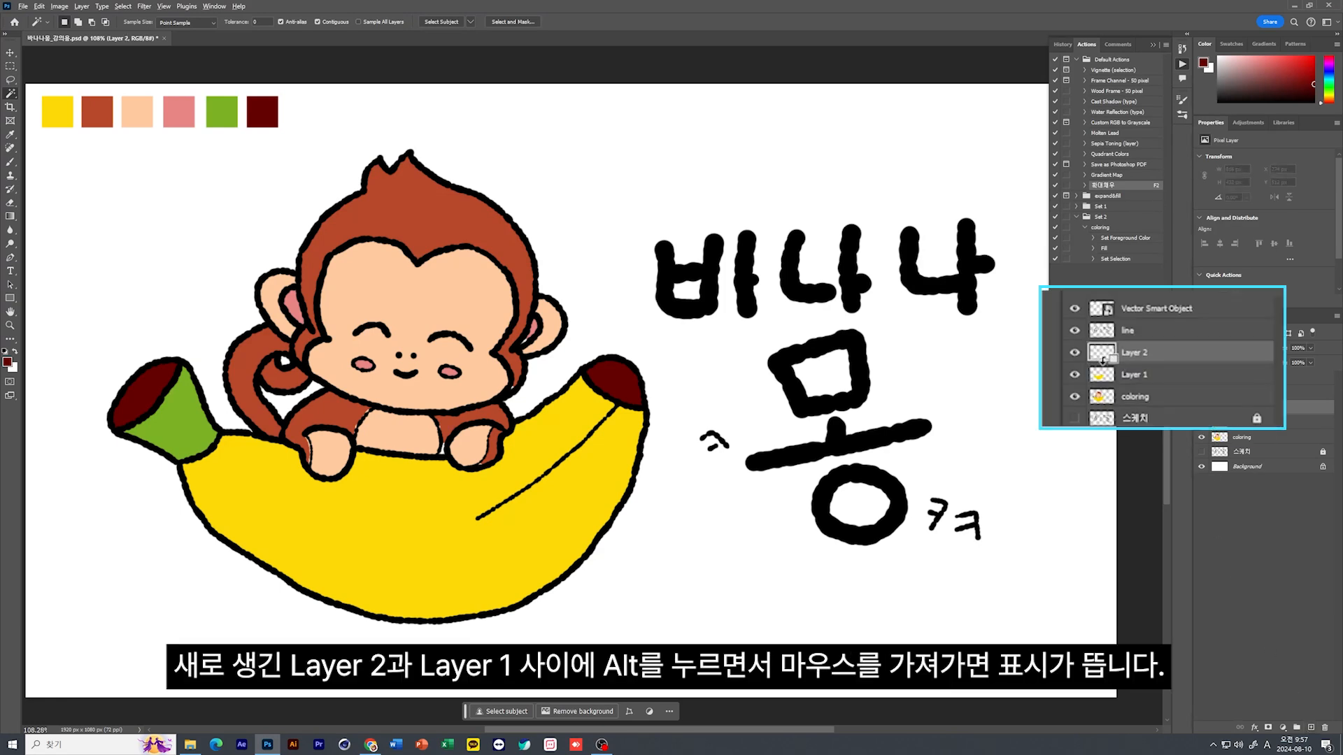
alt+click(1220, 415)
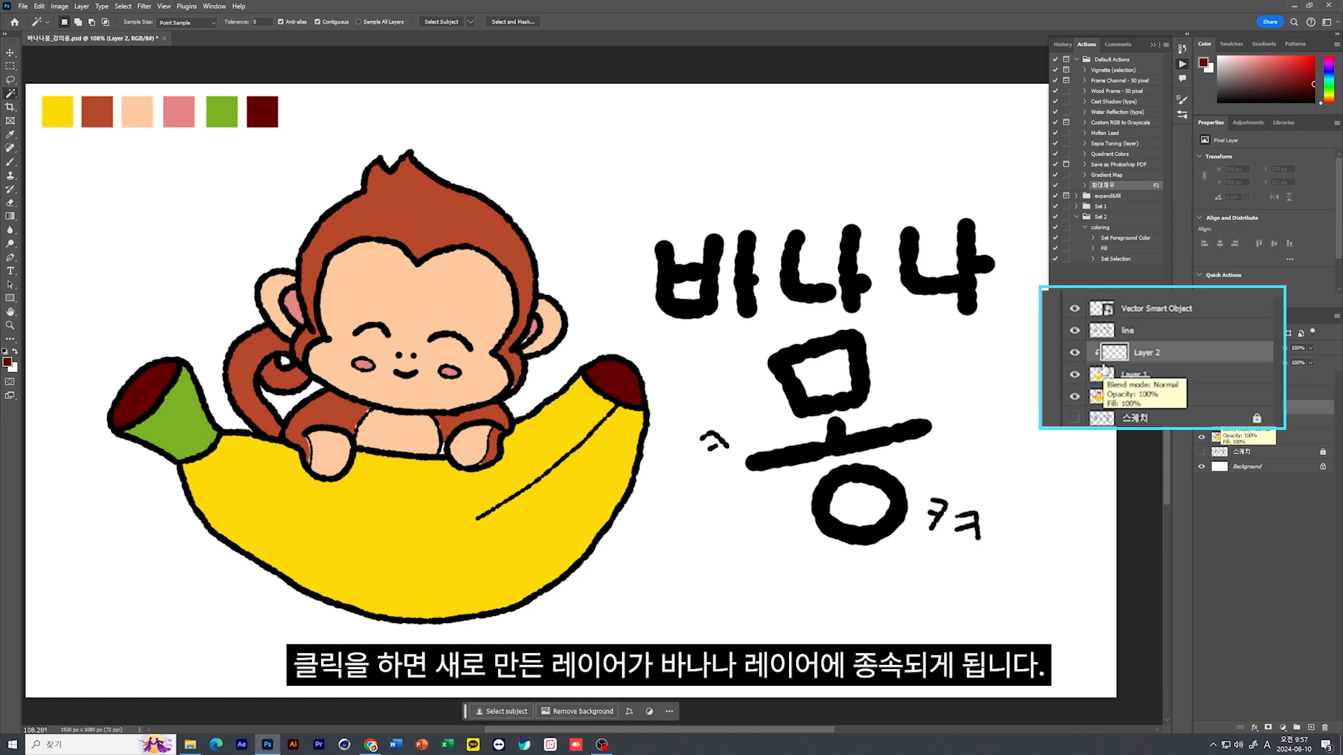
Enlarge the brush and undo a test stroke along the banana's edge below the stem
click(10, 163)
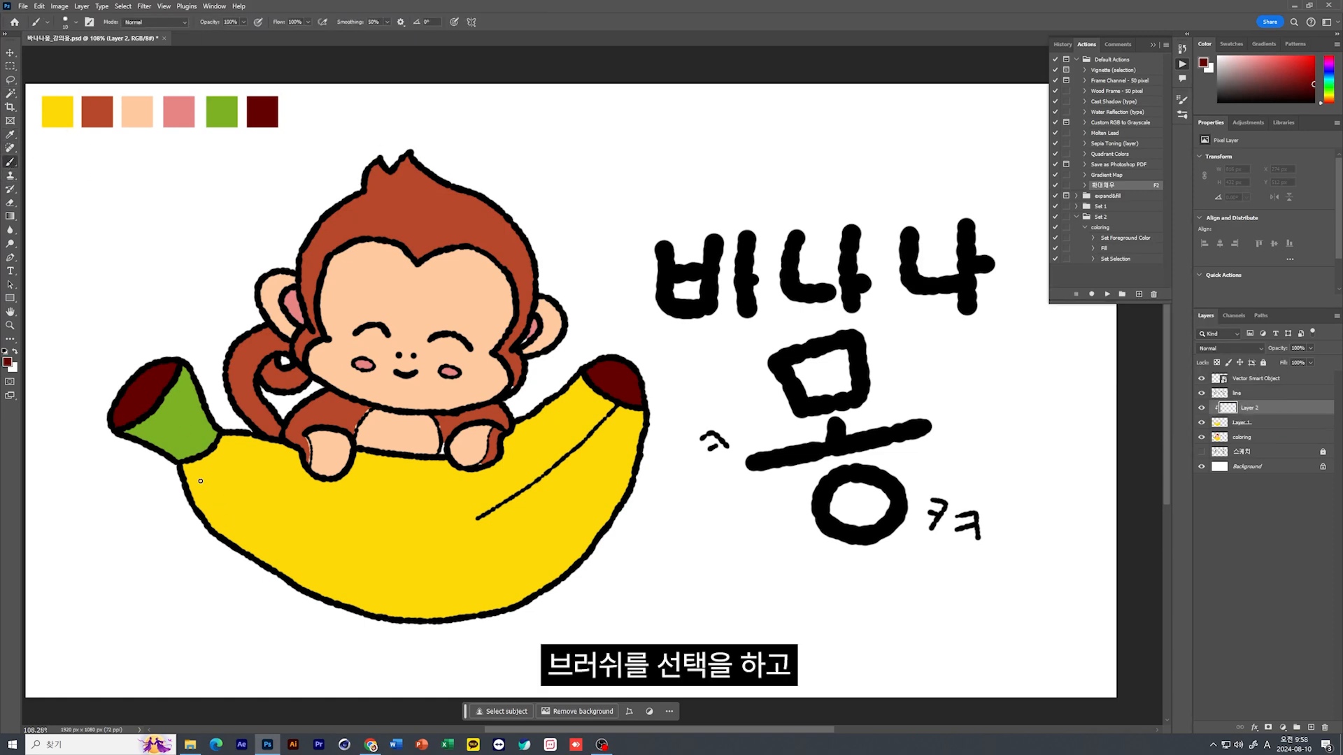
key(bracketright)
key(bracketright)
key(bracketright)
key(bracketright)
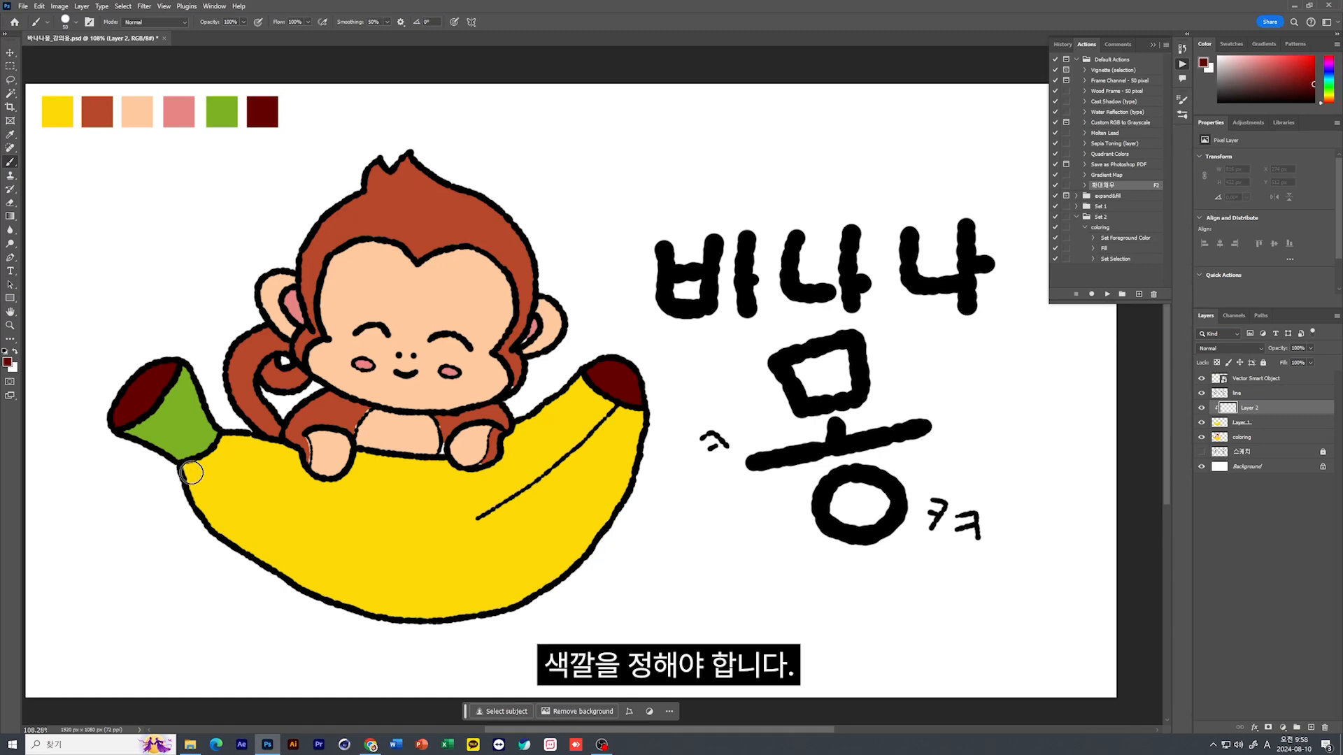
drag(184, 465, 227, 521)
key(ctrl+z)
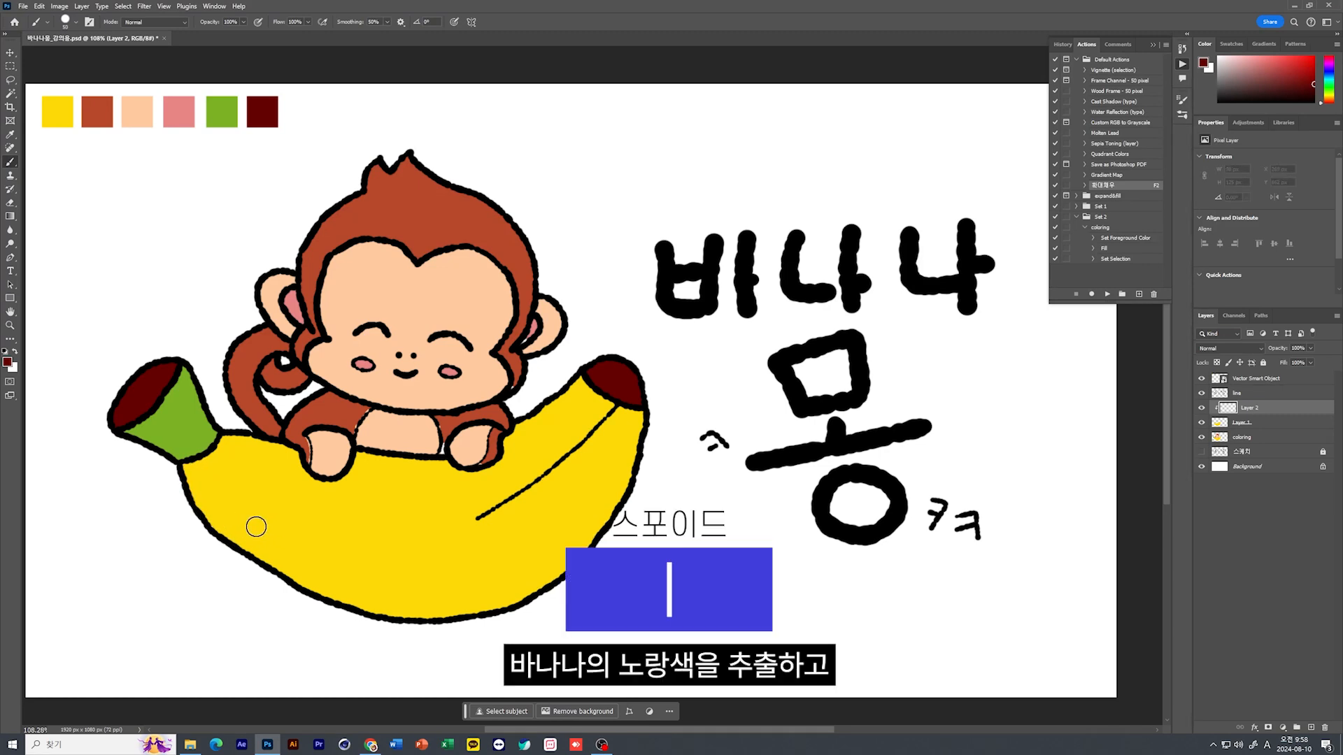
Sample the banana's yellow and change the foreground color to a darker, more orange shade with a hue of 45°
key(i)
click(255, 495)
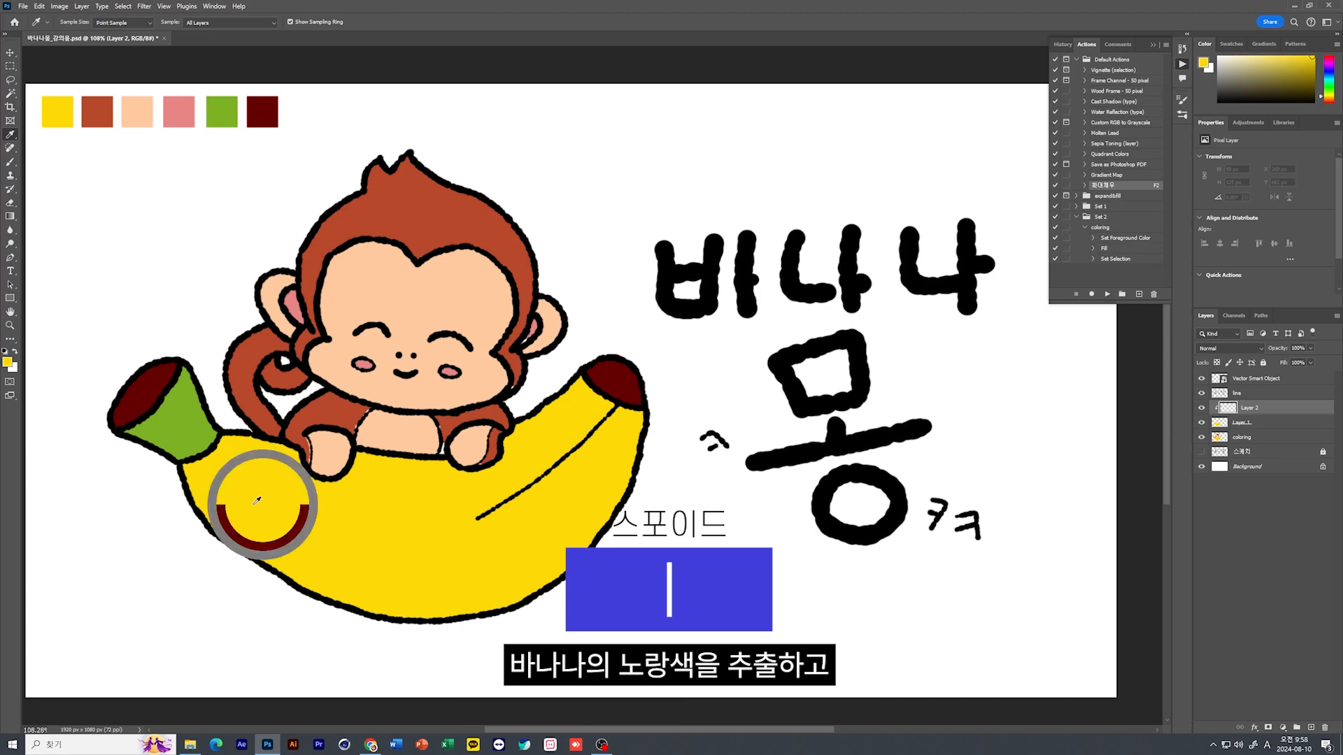
click(8, 363)
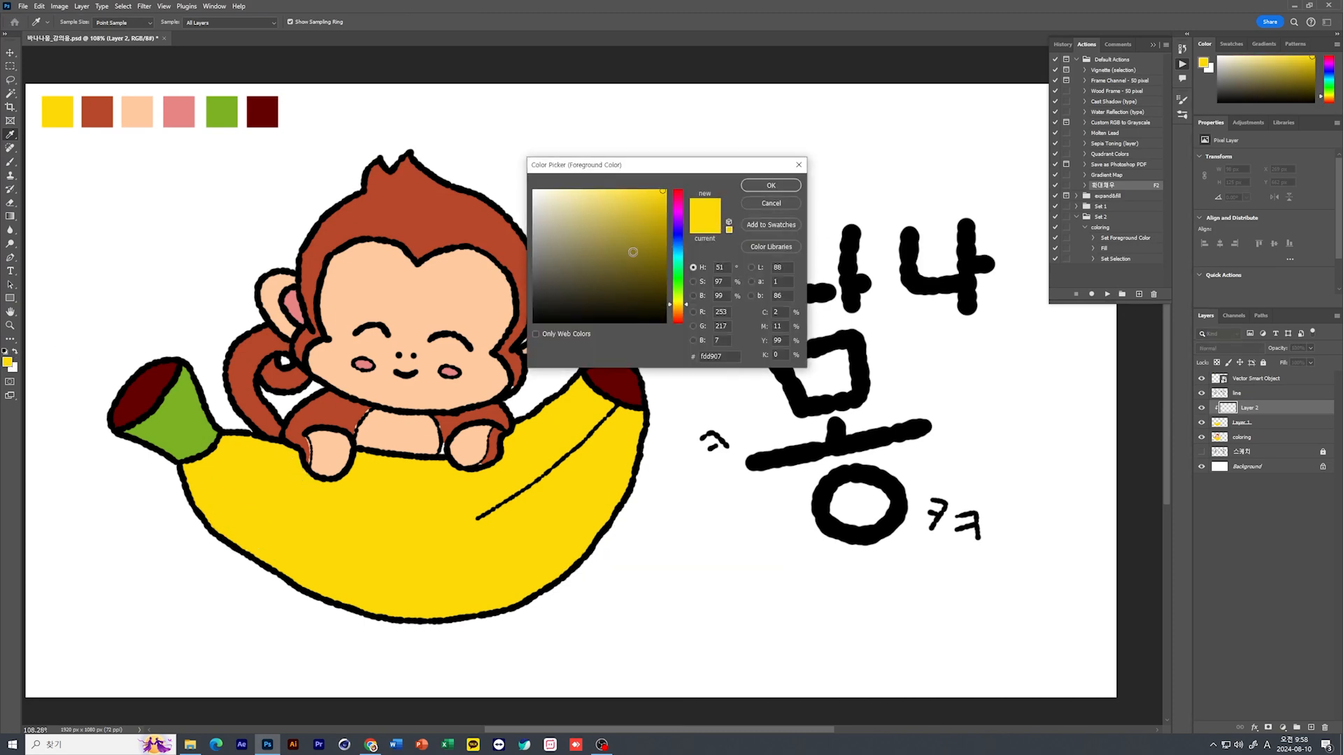
click(665, 209)
drag(667, 305, 670, 308)
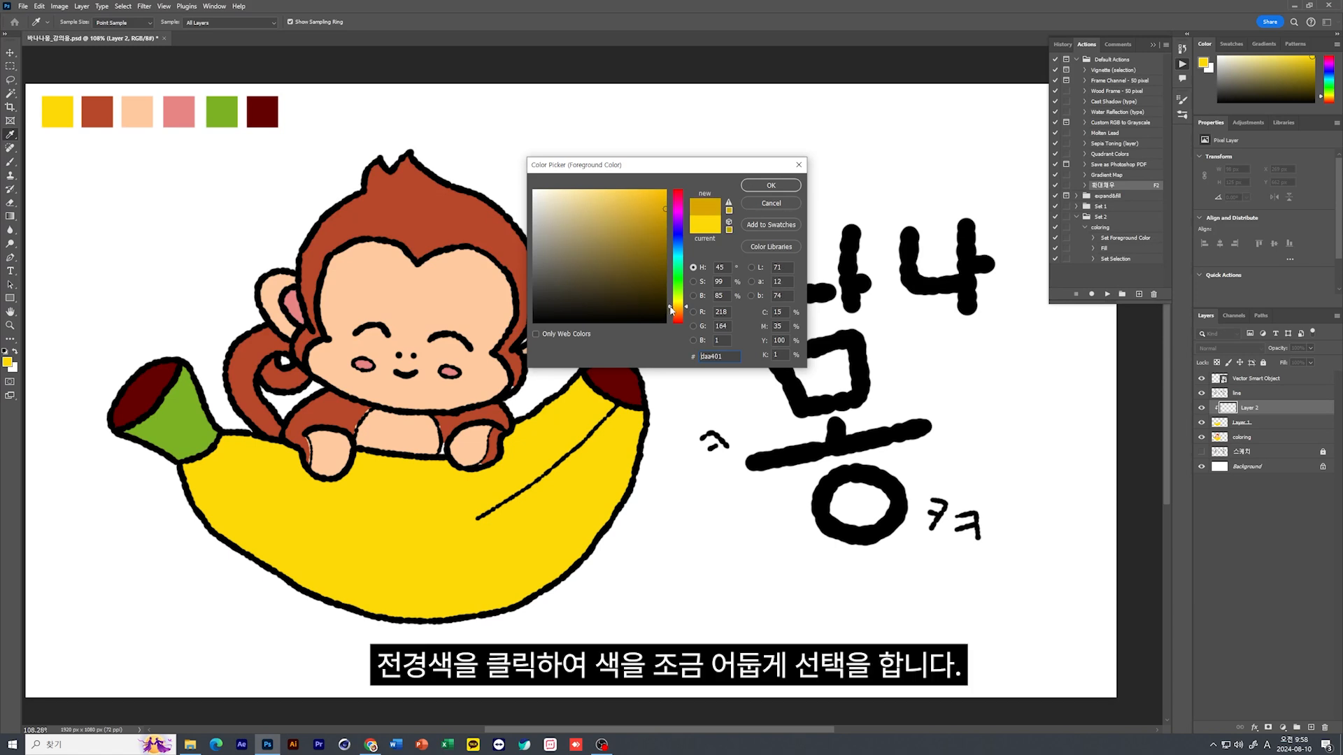
click(666, 200)
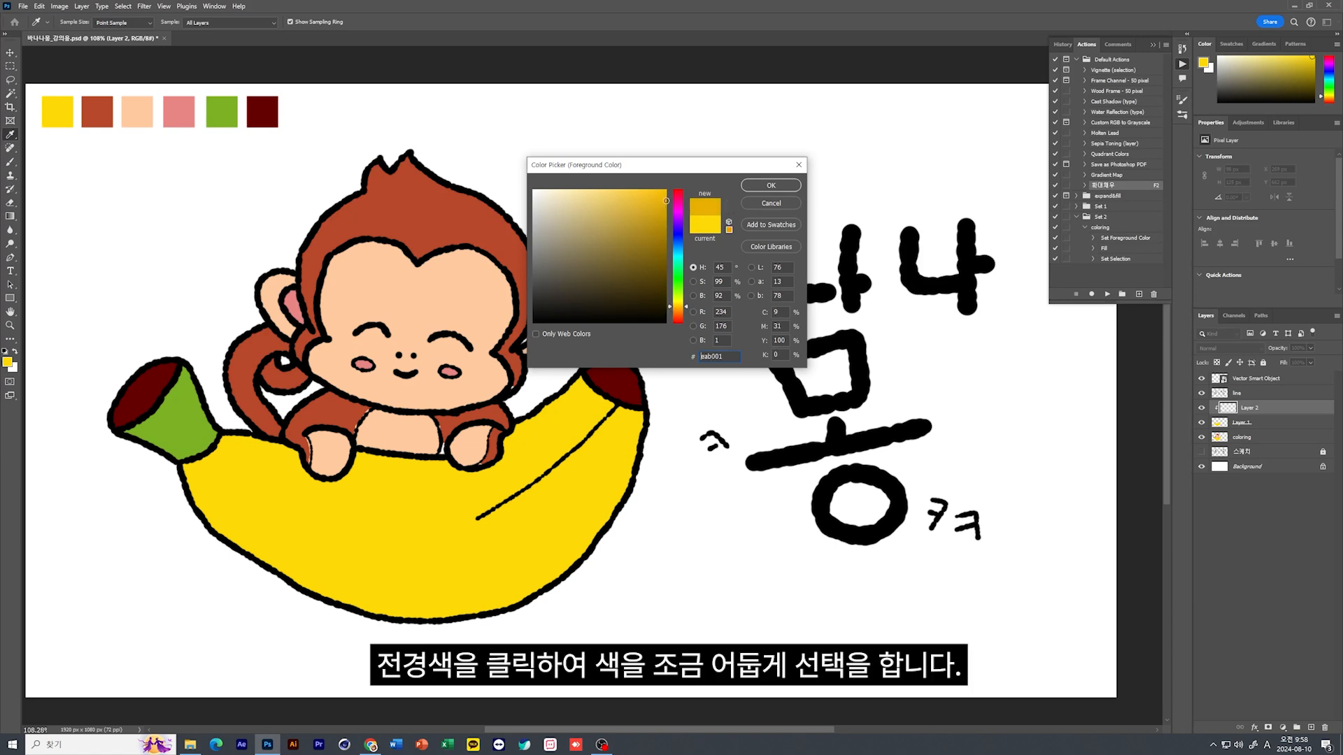
click(765, 187)
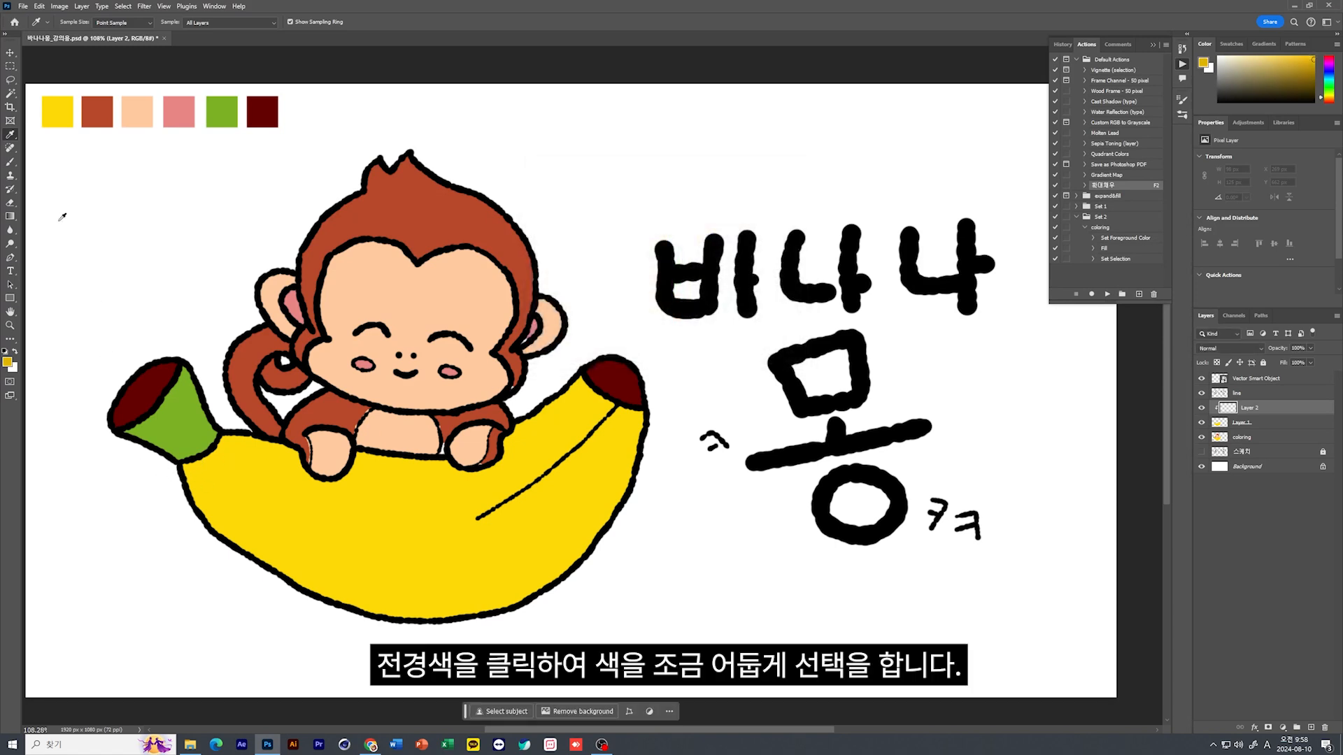
Paint a dark yellow shadow along the banana's lower edge on the clipped layer with a larger brush
click(10, 161)
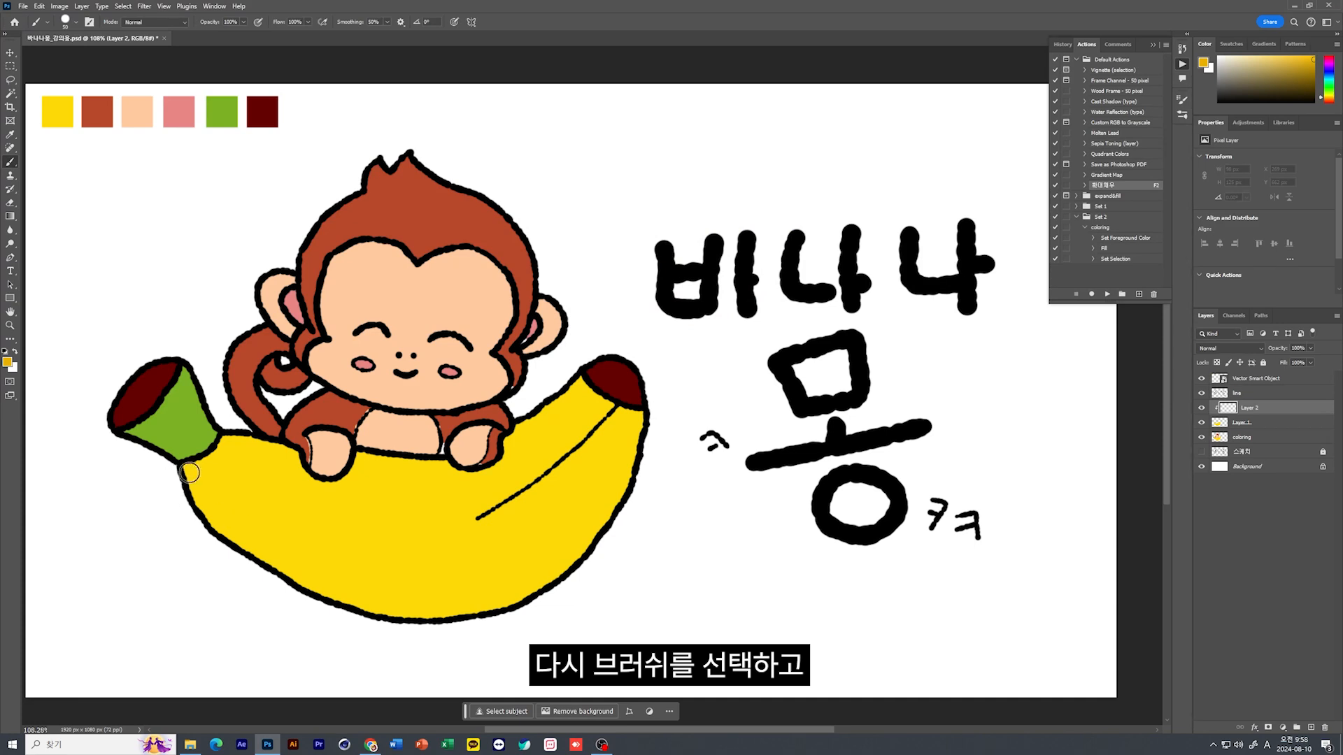
key(bracketright)
key(bracketright)
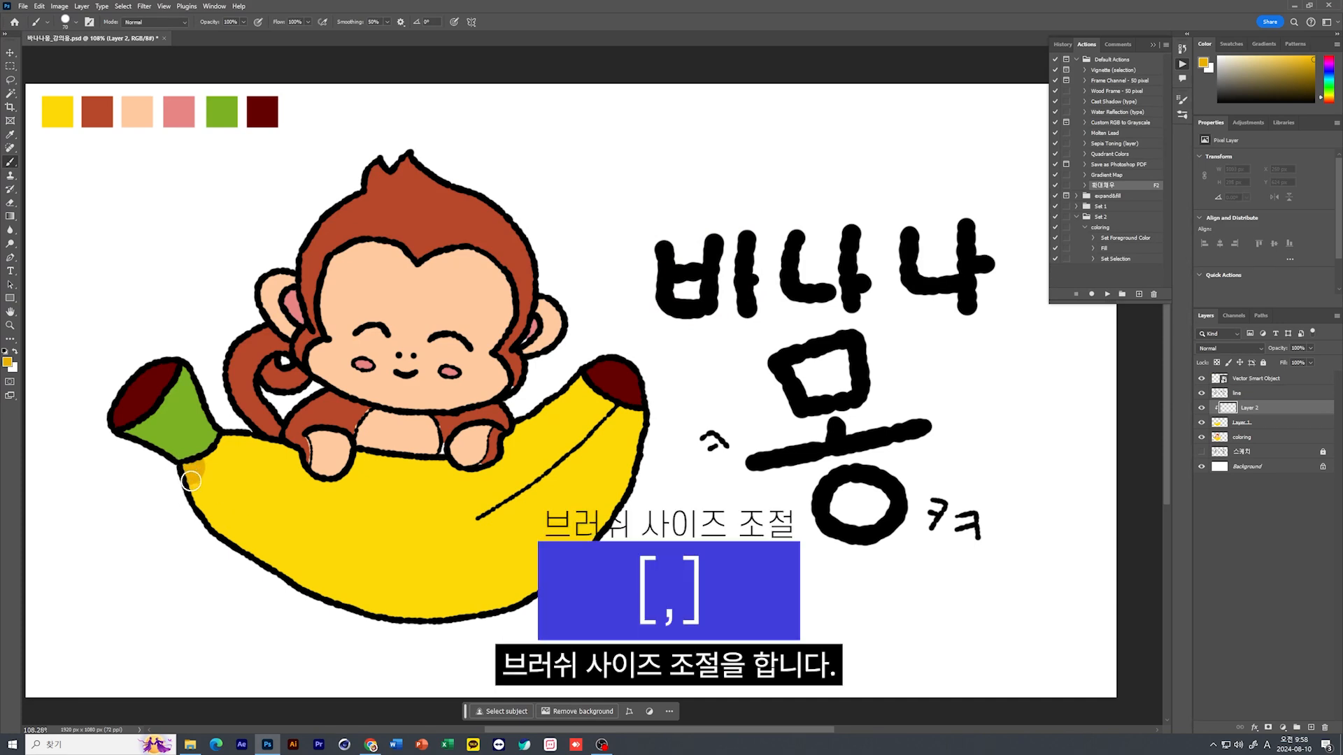
mouse_move(191, 481)
mouse_down()
mouse_move(228, 540)
mouse_move(302, 575)
mouse_move(409, 601)
mouse_move(543, 588)
mouse_move(606, 531)
mouse_move(651, 430)
mouse_up()
Select the green stem on the coloring layer with the Magic Wand and copy it to its own layer
click(1239, 439)
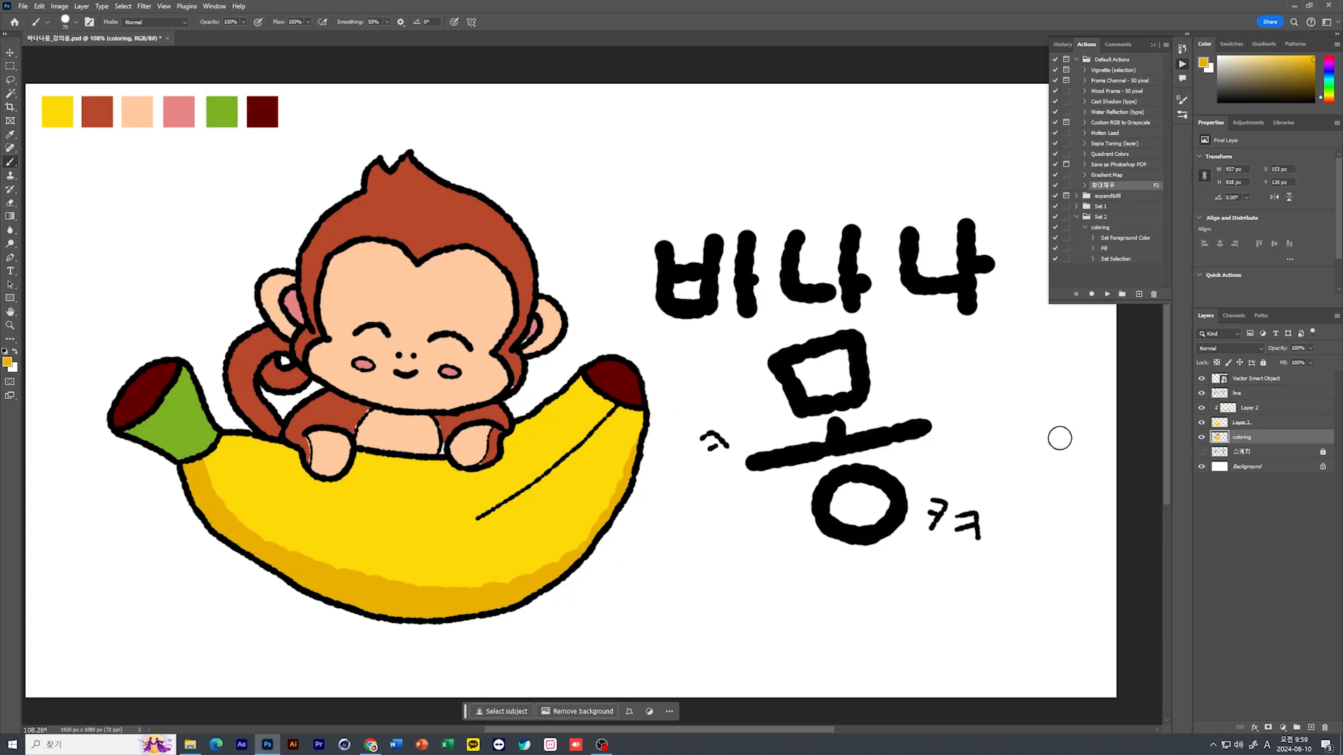
click(10, 93)
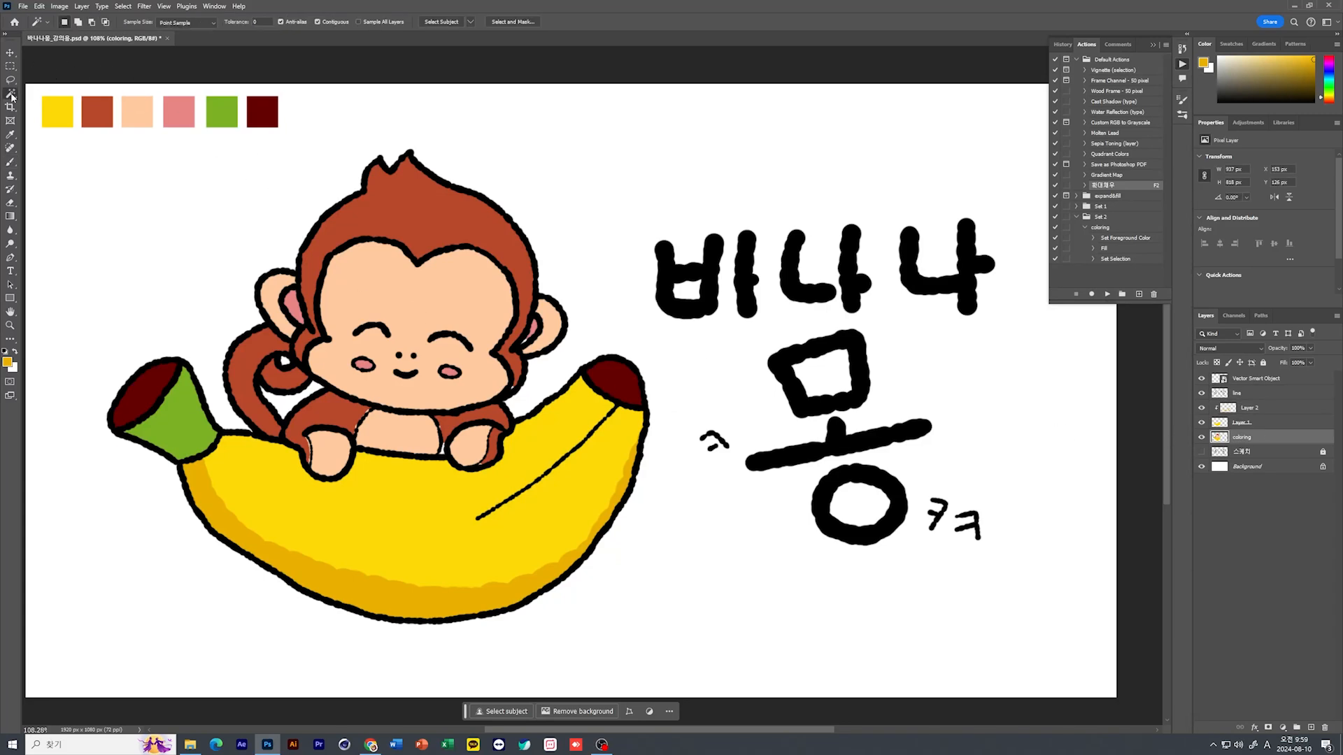
click(174, 428)
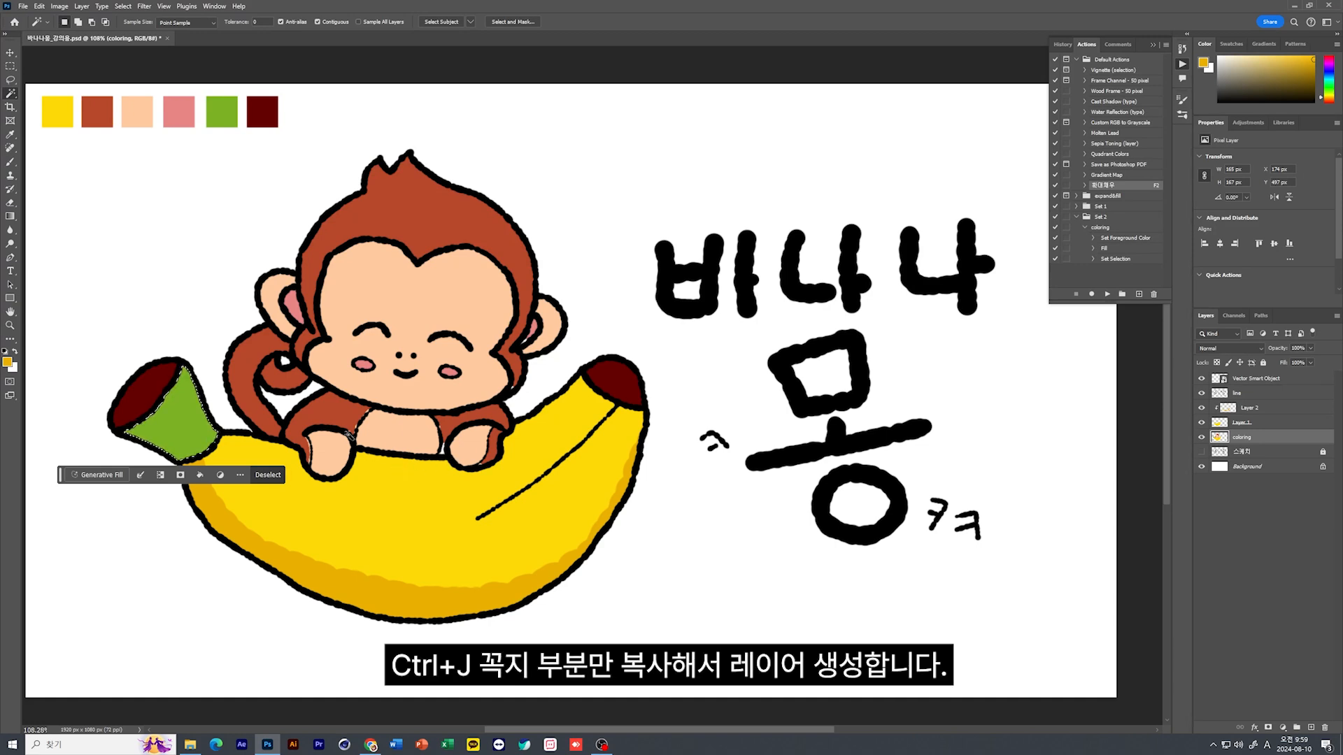
key(ctrl+j)
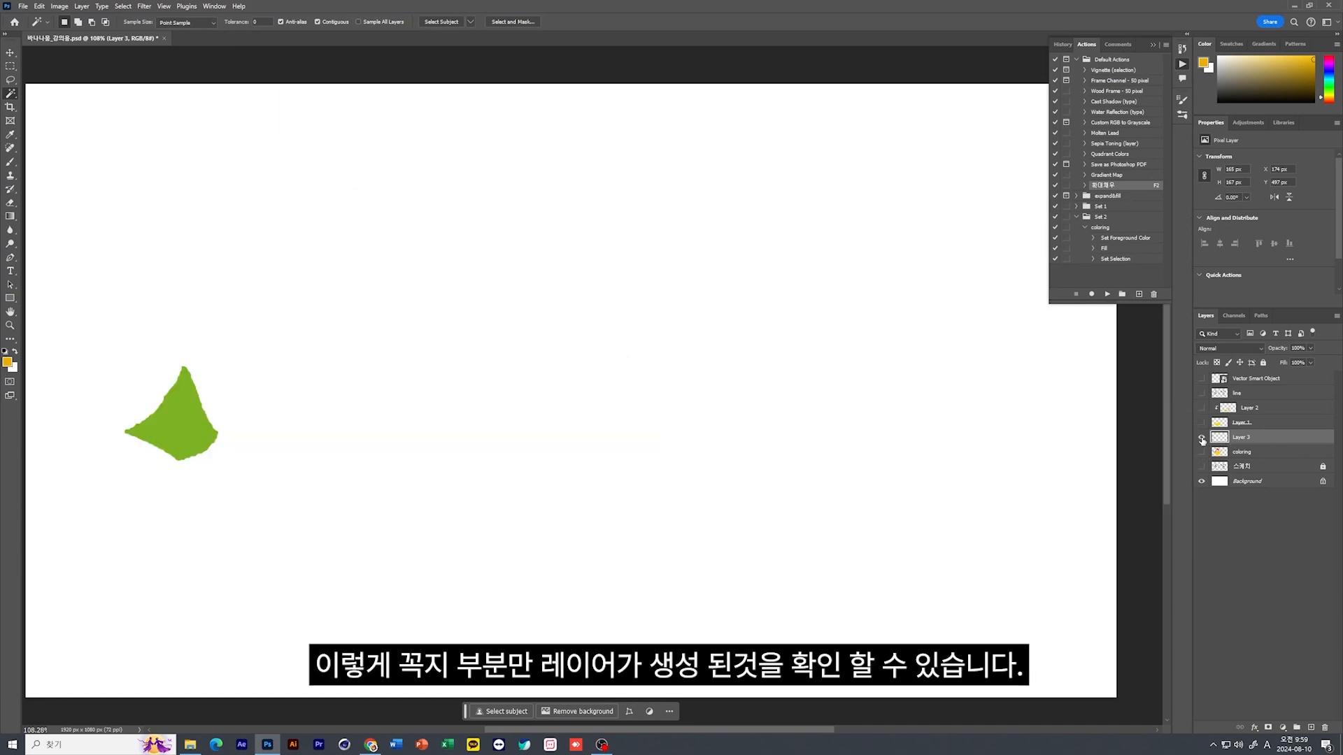
Toggle layer visibility, hiding and showing the coloring layer, to check the separate stem copy
click(1201, 437)
click(1201, 437)
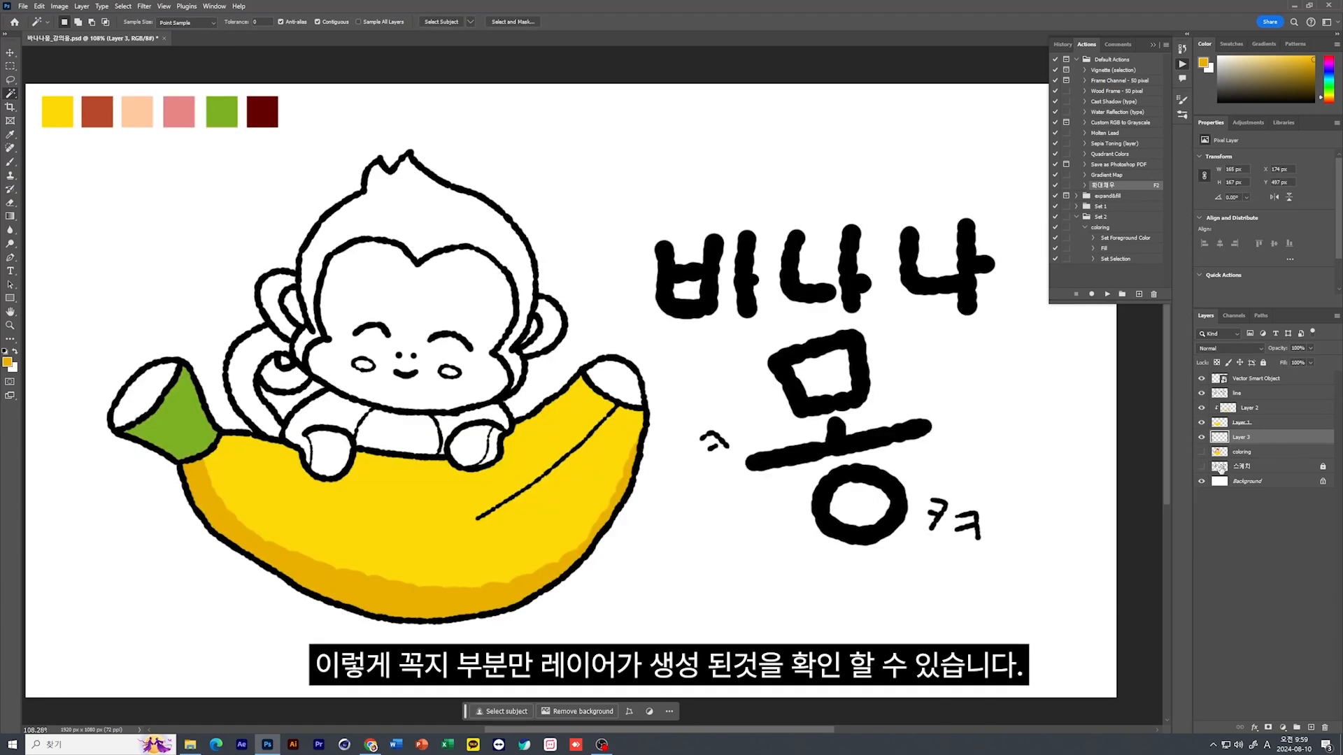
click(1200, 466)
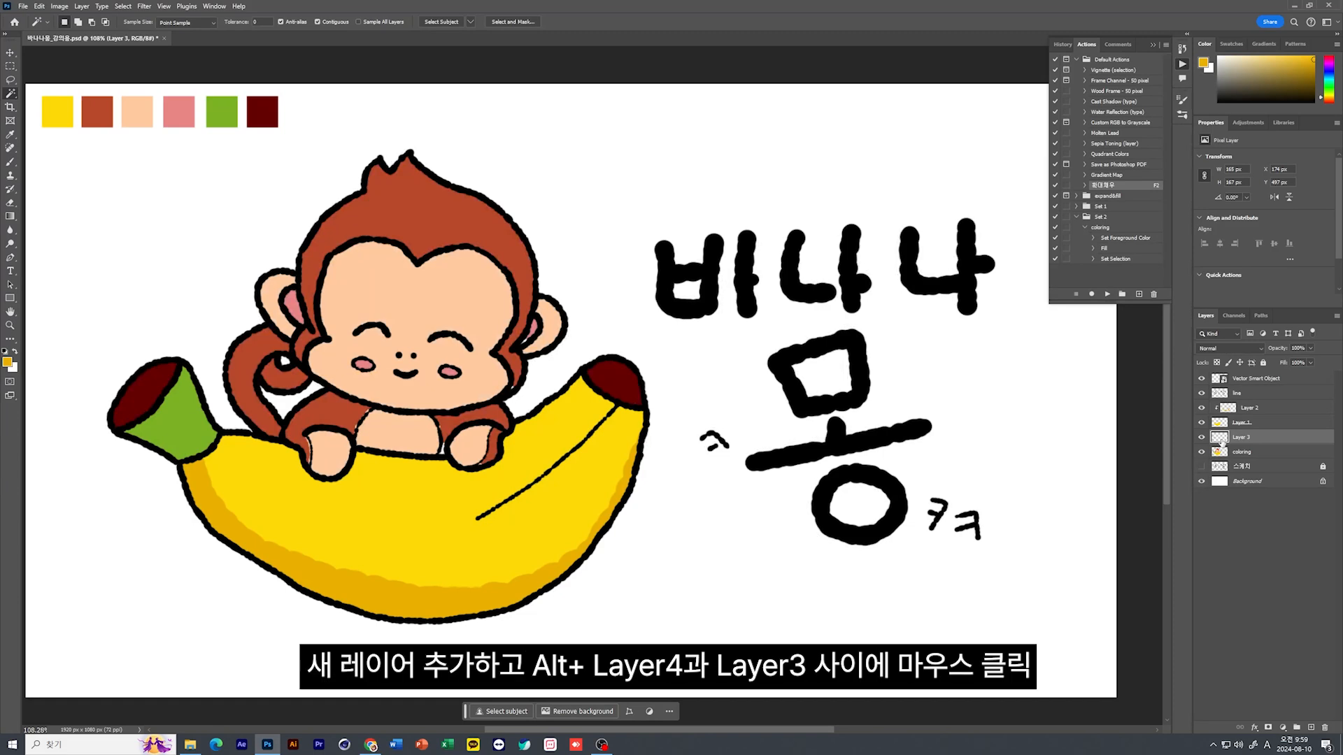
Add a layer clipped to the stem copy and paint a shadow along the stem's lower edge in a darker shade of its green
click(1309, 727)
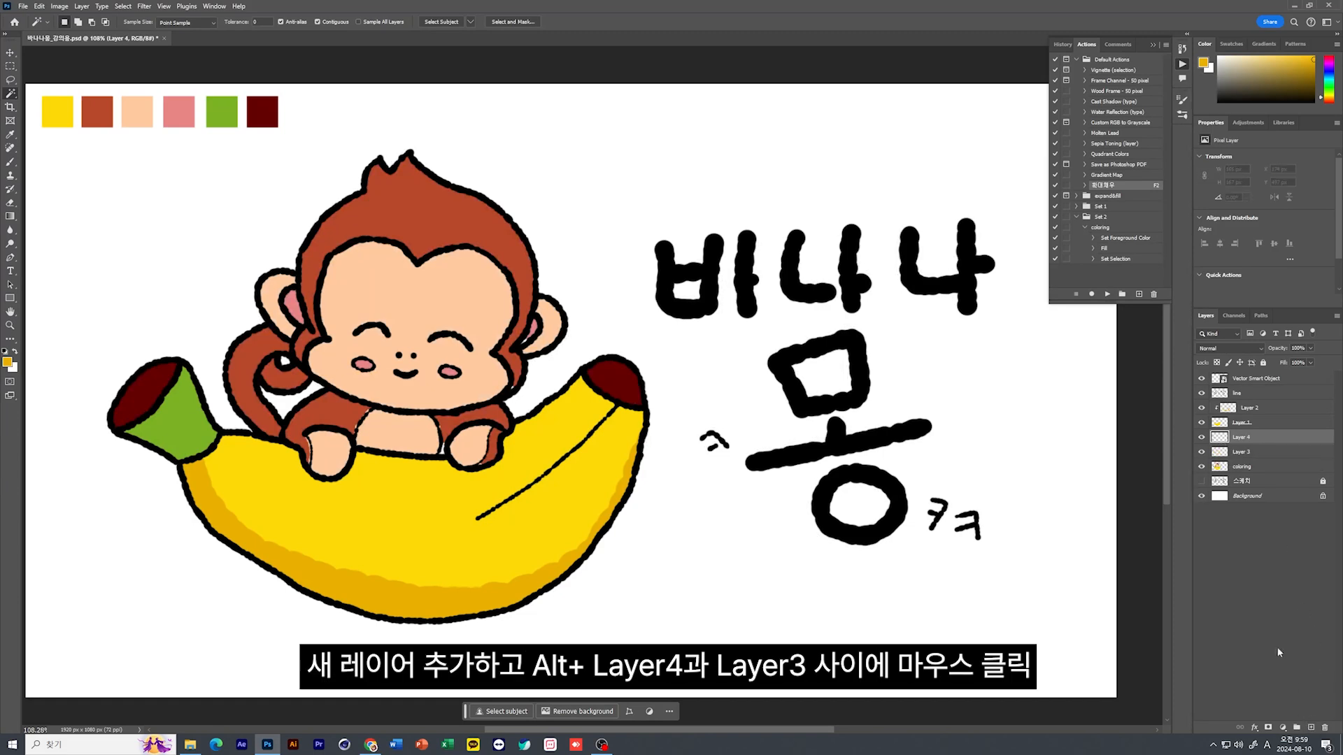
alt+click(1232, 444)
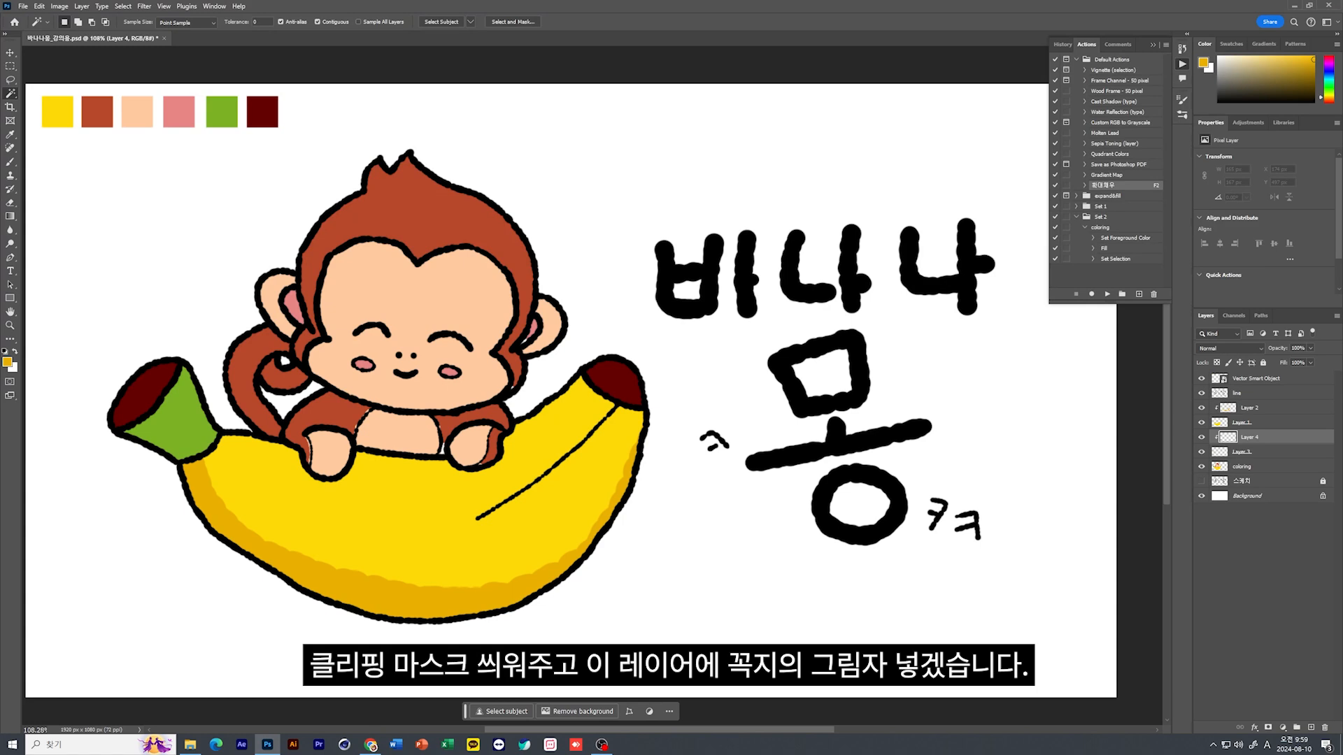
key(i)
click(159, 436)
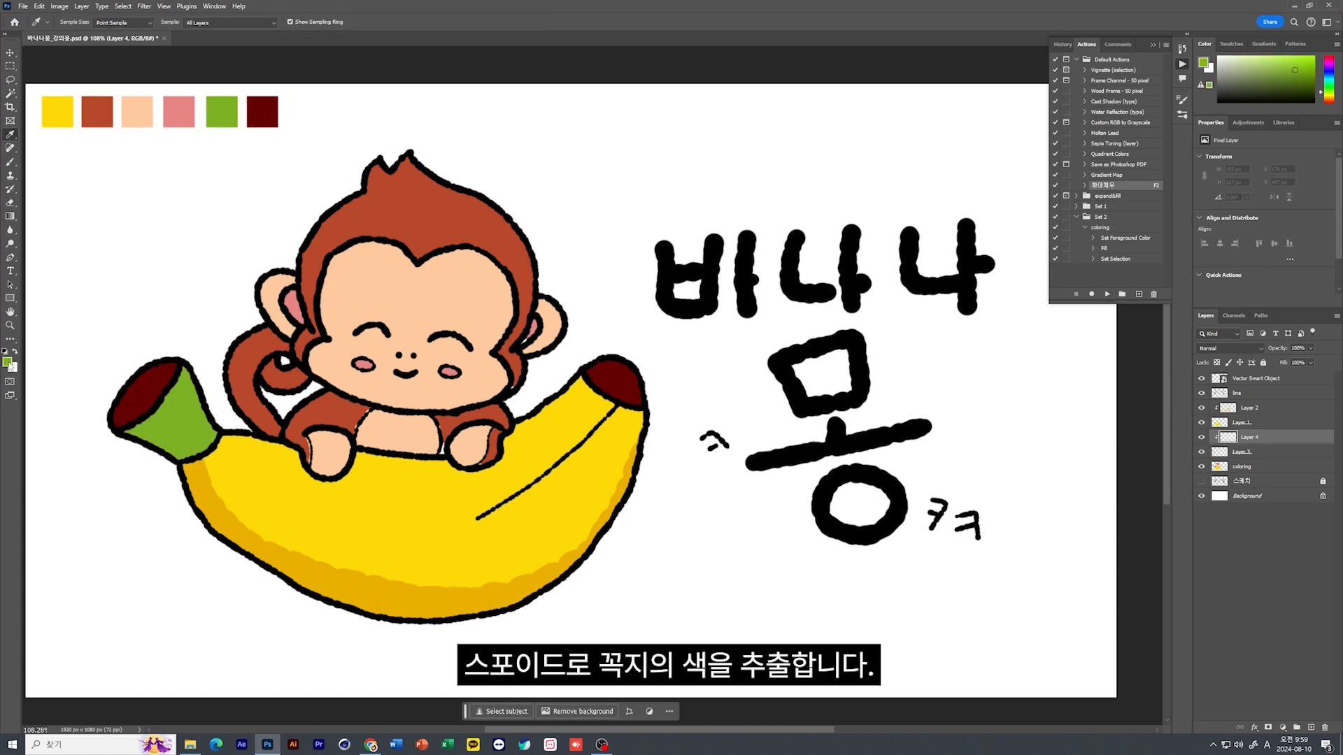
click(7, 362)
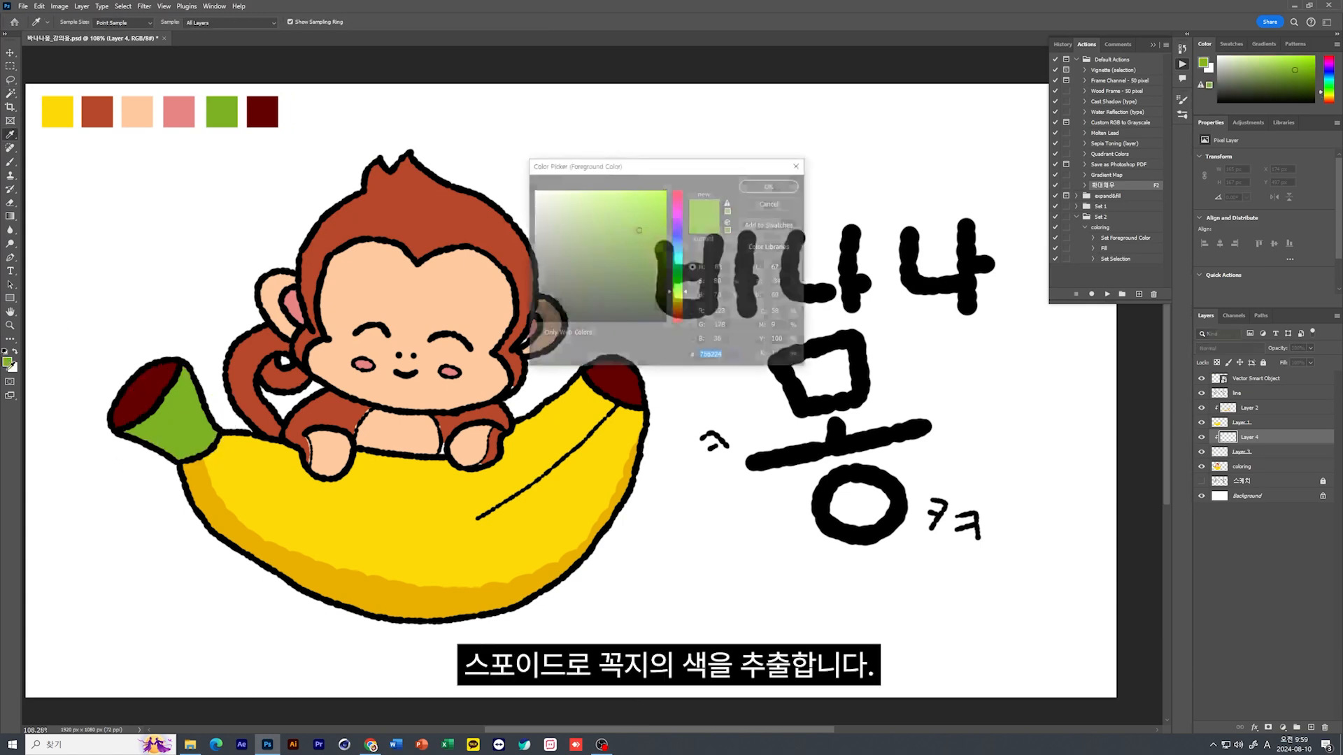
click(644, 239)
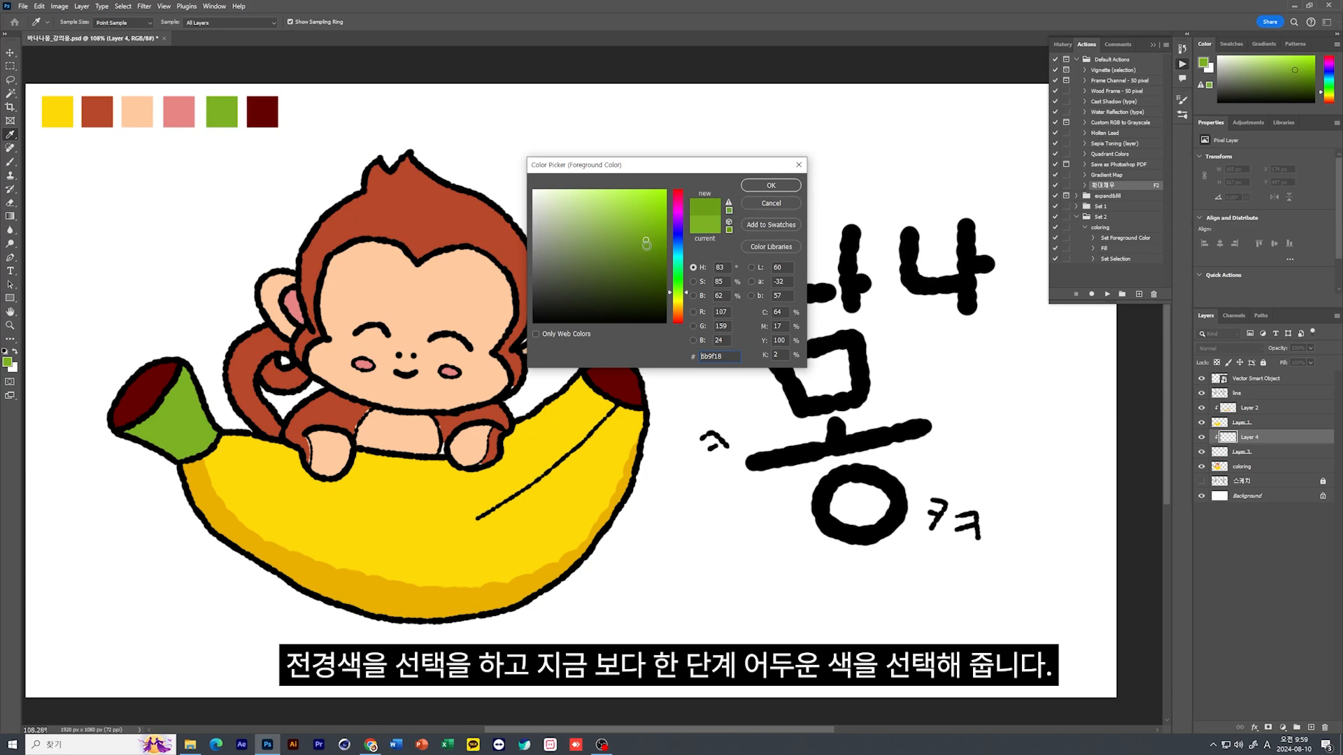
click(647, 246)
click(768, 191)
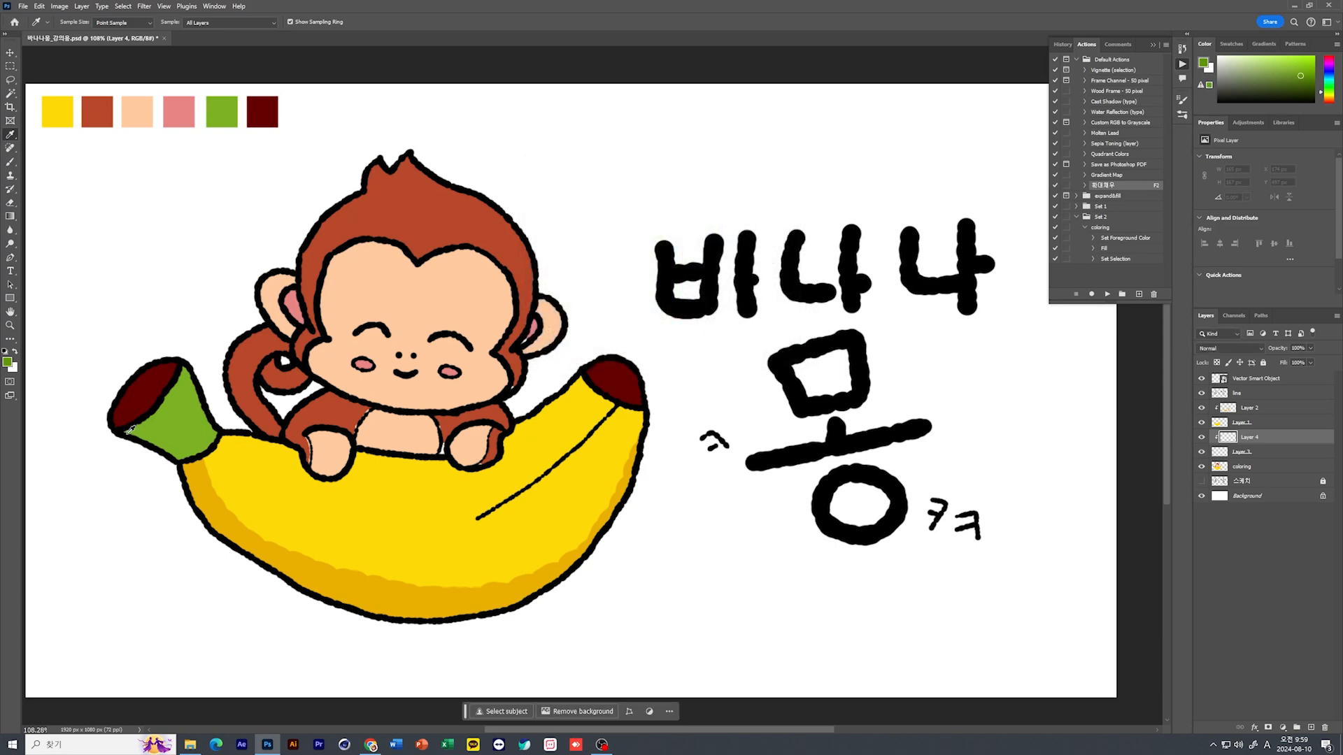
key(b)
mouse_move(119, 424)
mouse_down()
mouse_move(183, 454)
mouse_move(195, 488)
mouse_up()
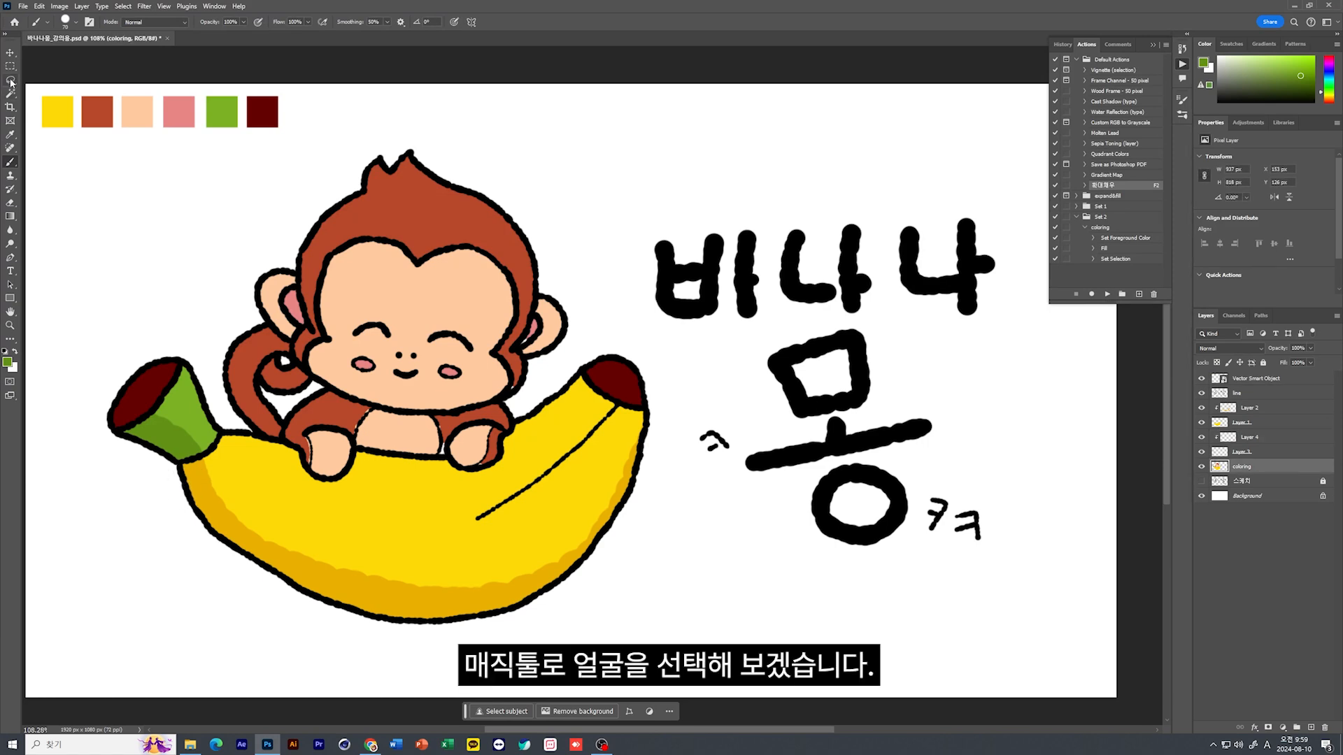
Select the monkey's face and body skin on the coloring layer, copy them to their own layer, and add a layer clipped to the copy
click(11, 93)
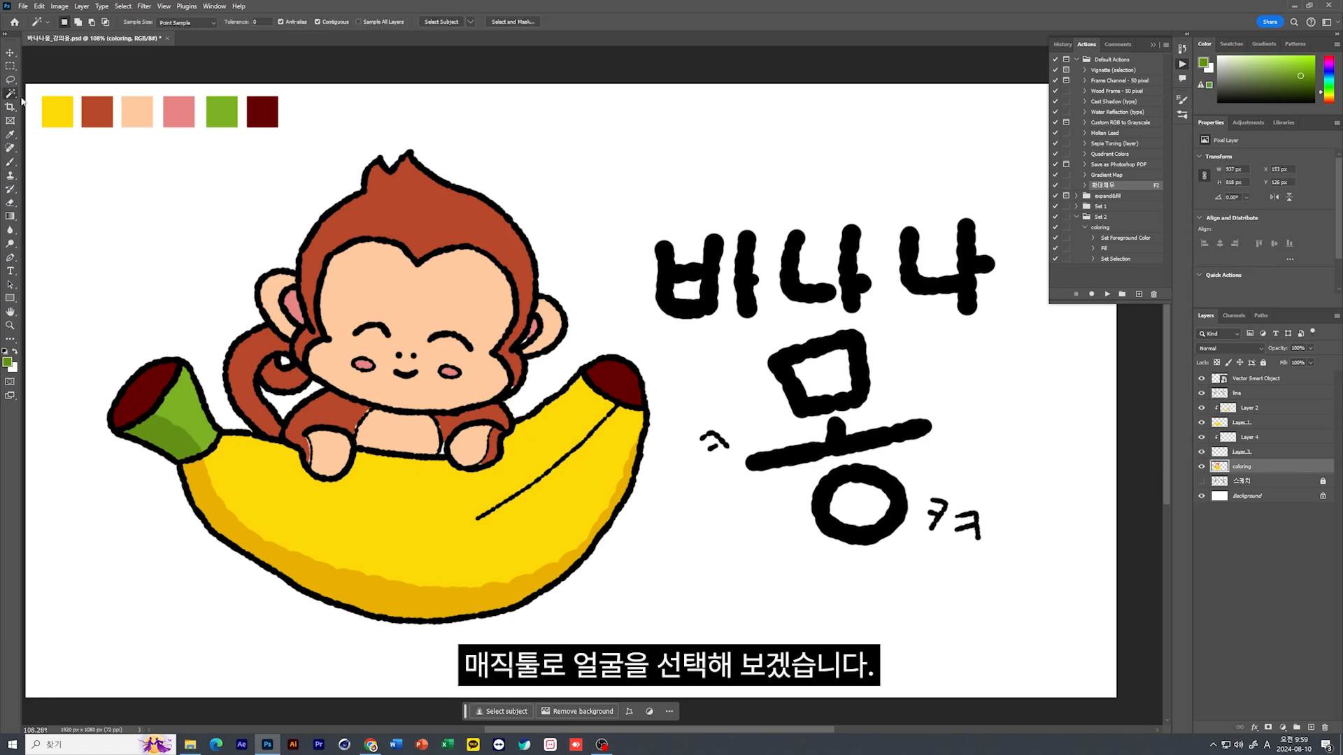
click(480, 306)
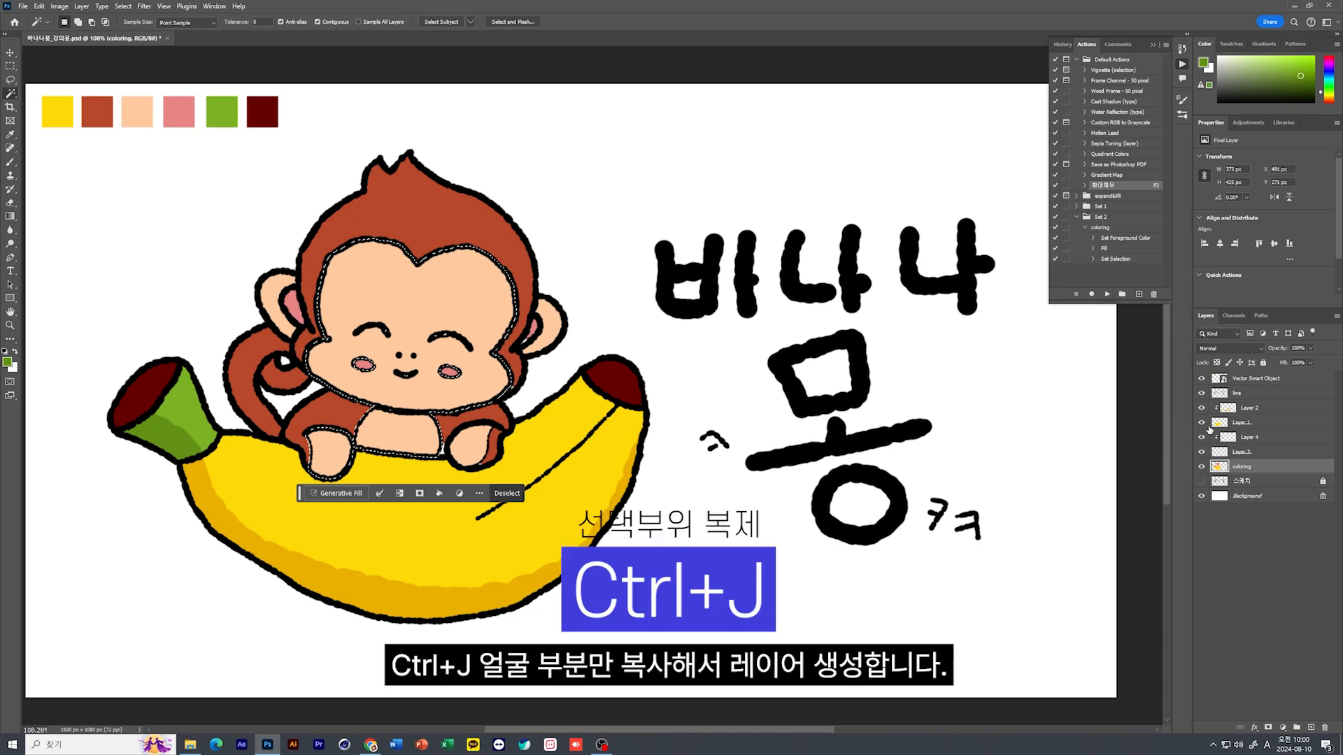
key(ctrl+j)
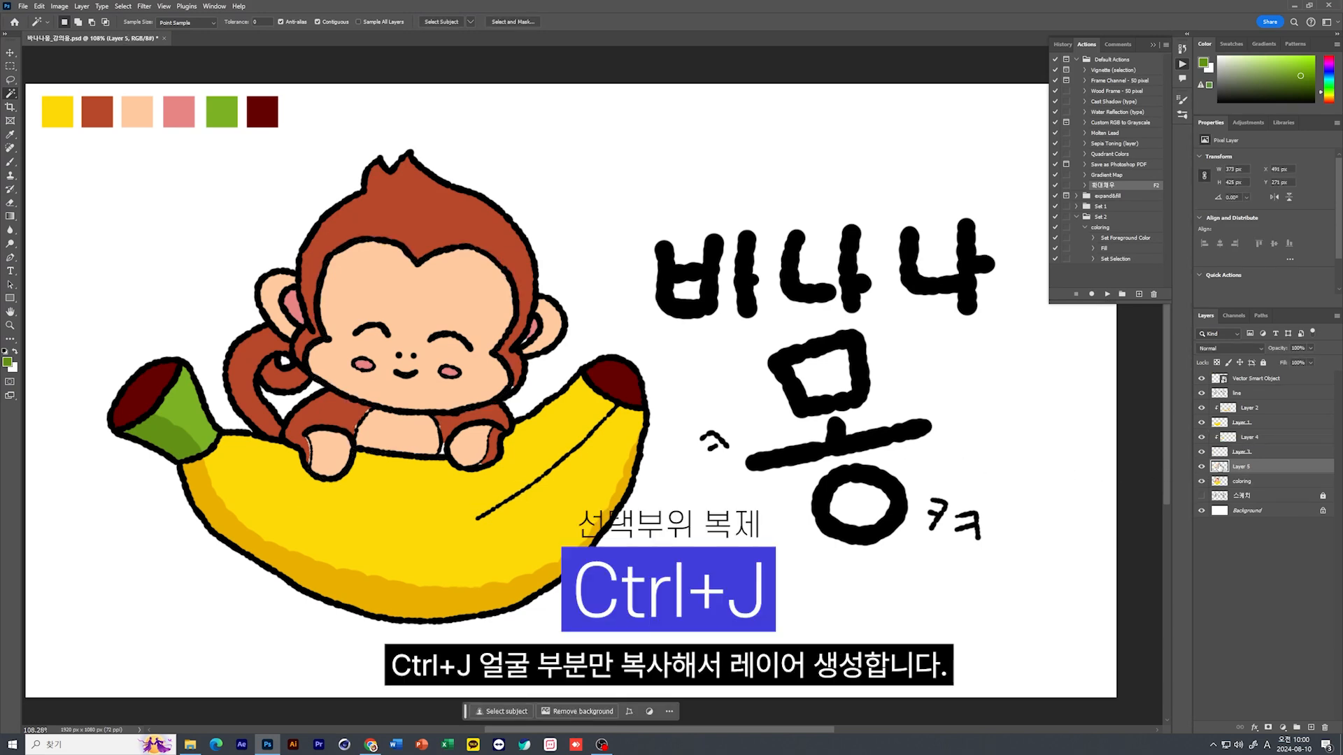
click(1312, 728)
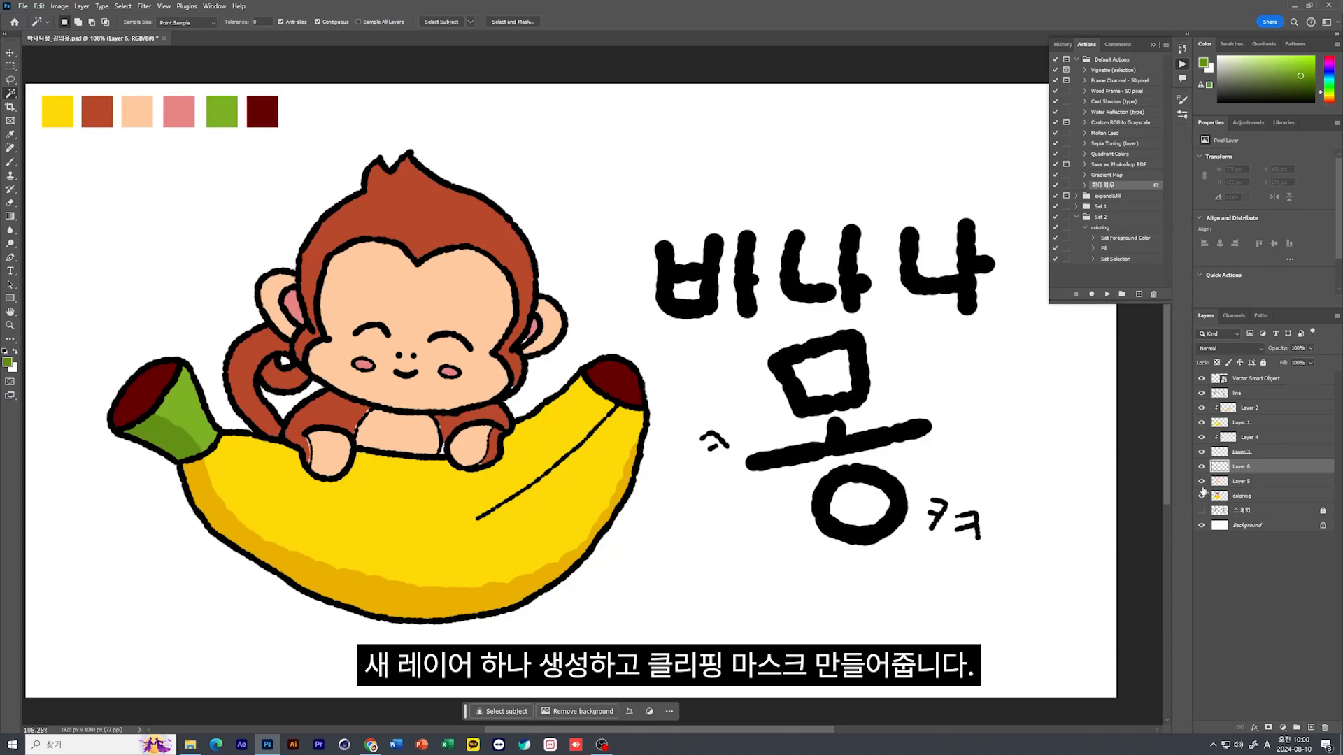
alt+click(1220, 470)
Sample the face's peach color and set the foreground color to a slightly darker, more saturated shade
key(i)
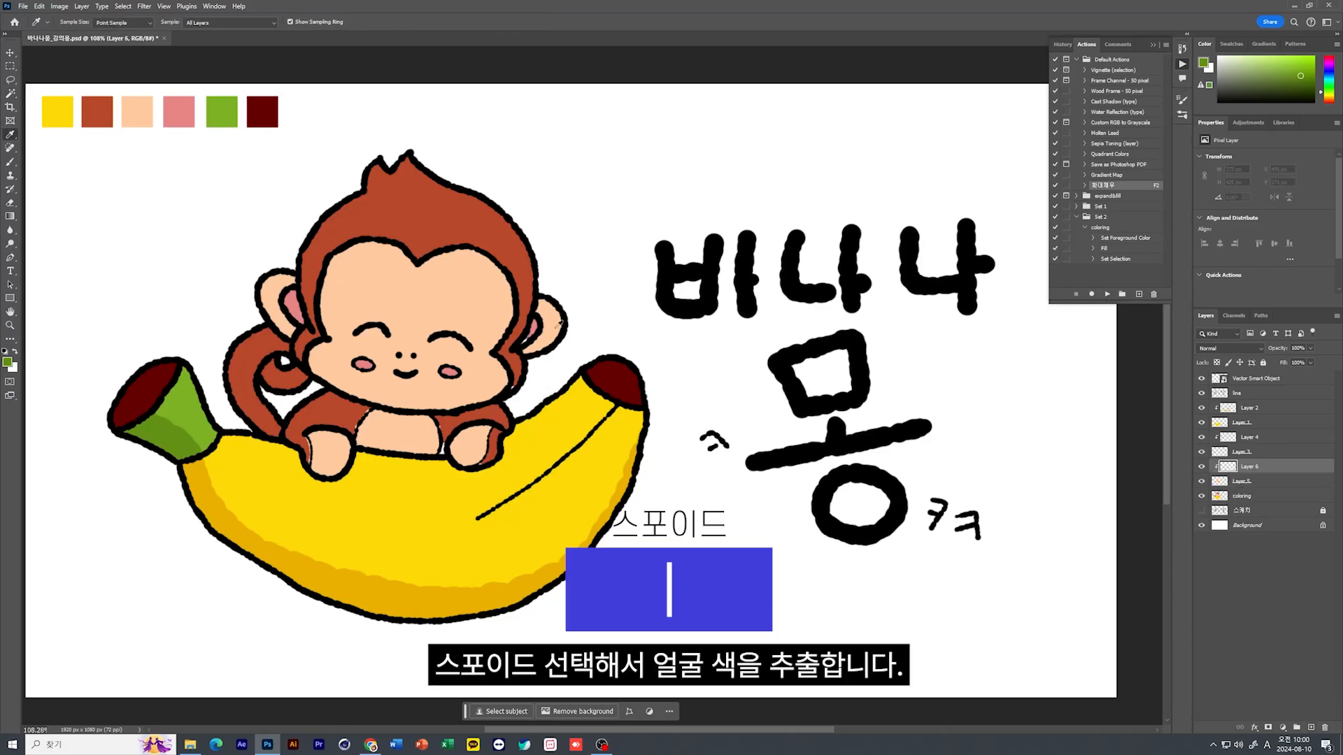
click(472, 298)
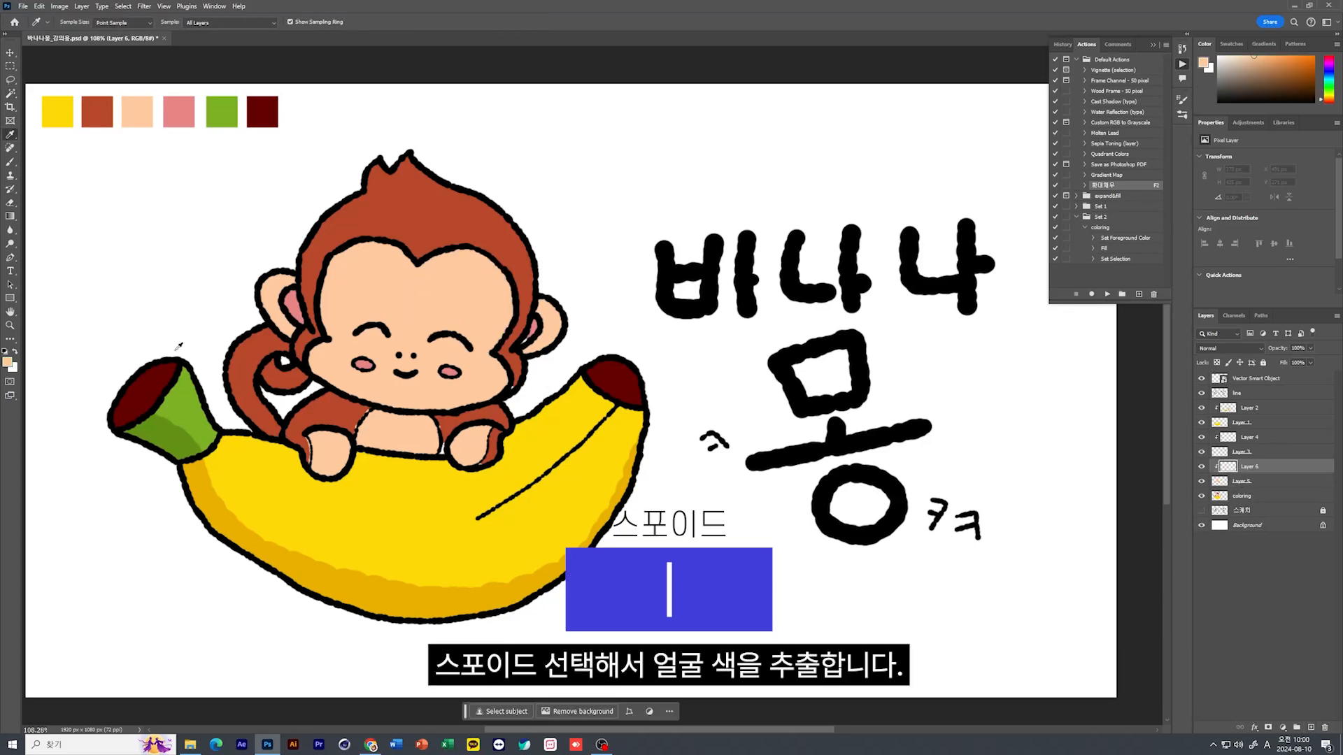
click(7, 362)
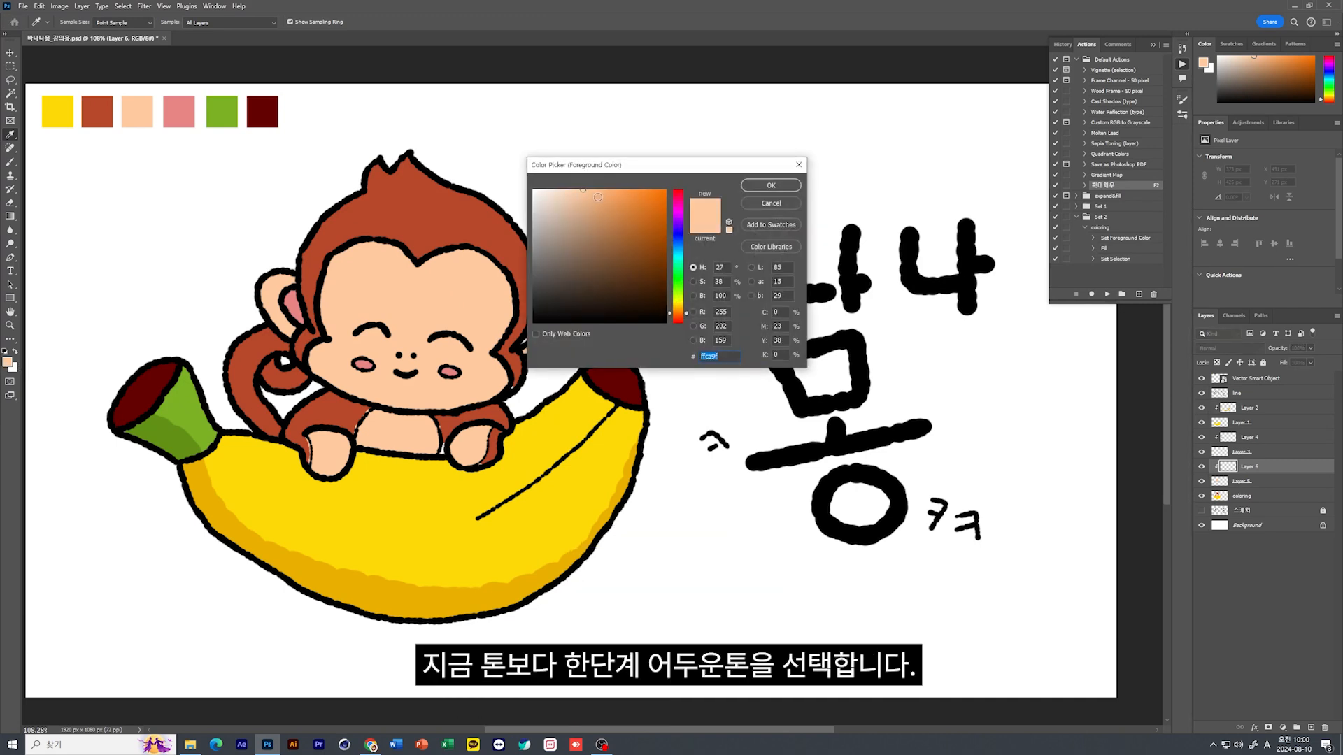
click(599, 196)
click(768, 185)
Paint shadows along the right side of the monkey's face, then on its left-hand paw and belly with a smaller brush
key(b)
mouse_move(453, 226)
mouse_down()
mouse_move(514, 288)
mouse_move(495, 349)
mouse_move(506, 385)
mouse_move(460, 410)
mouse_up()
key(bracketleft)
key(bracketleft)
key(bracketleft)
key(bracketleft)
key(bracketleft)
key(bracketleft)
key(bracketleft)
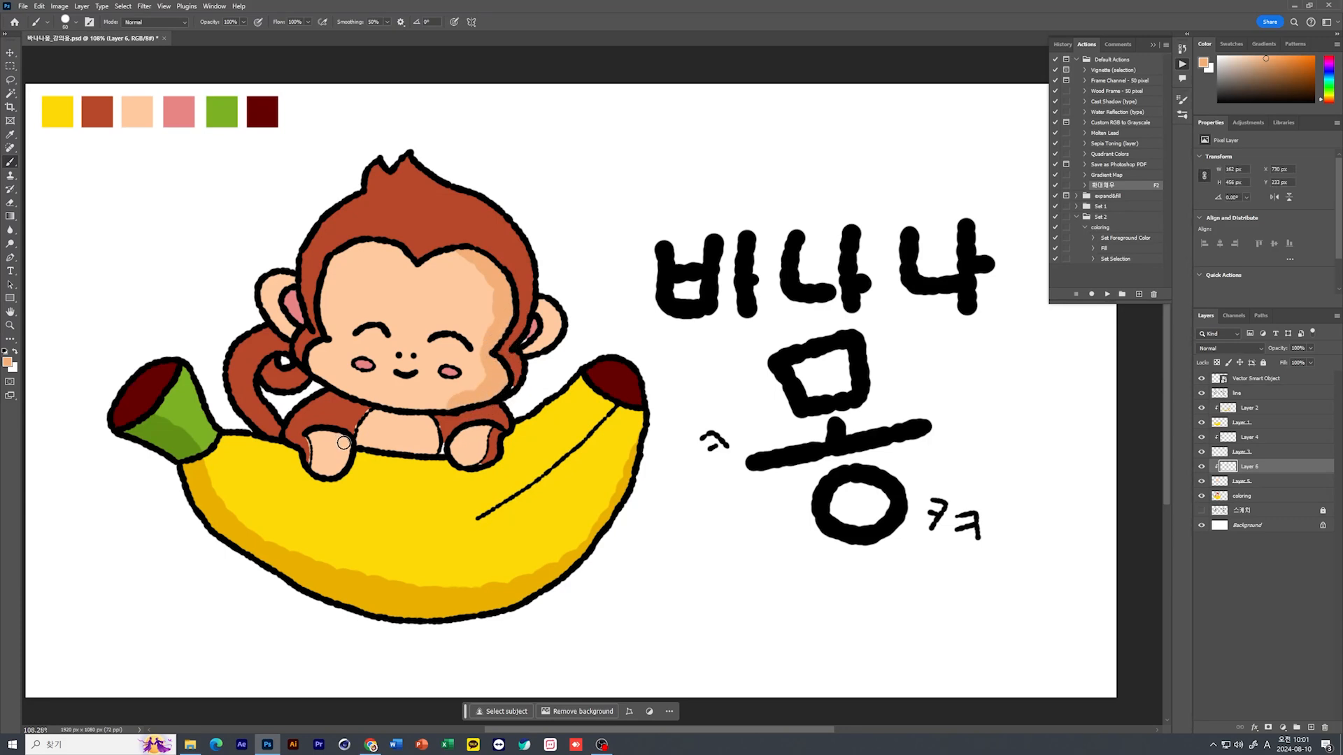
mouse_move(344, 437)
mouse_down()
mouse_move(338, 467)
mouse_move(317, 481)
mouse_up()
drag(430, 425, 430, 442)
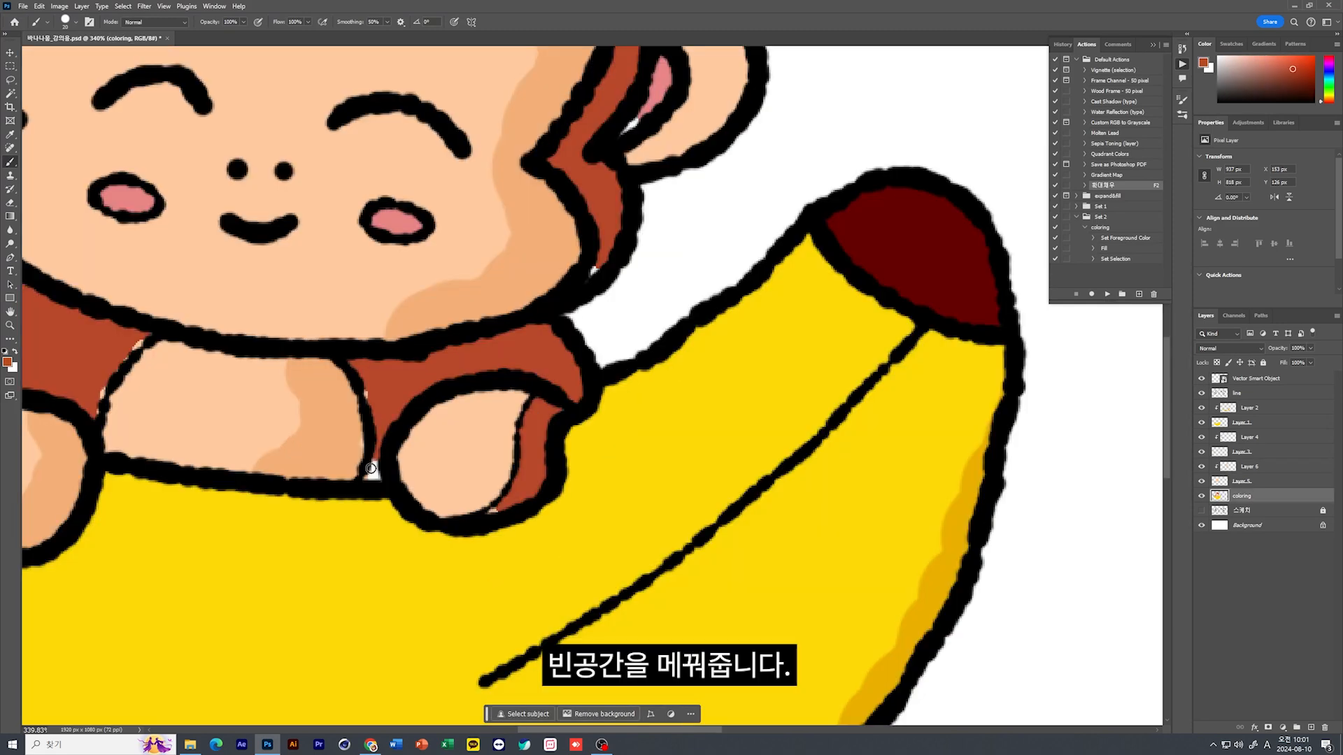
Brush over the uncolored gaps on the coloring layer, using brown beside the belly and paw and pink inside the right ear
mouse_move(371, 468)
mouse_down()
mouse_move(365, 482)
mouse_move(378, 479)
mouse_up()
drag(495, 512, 497, 513)
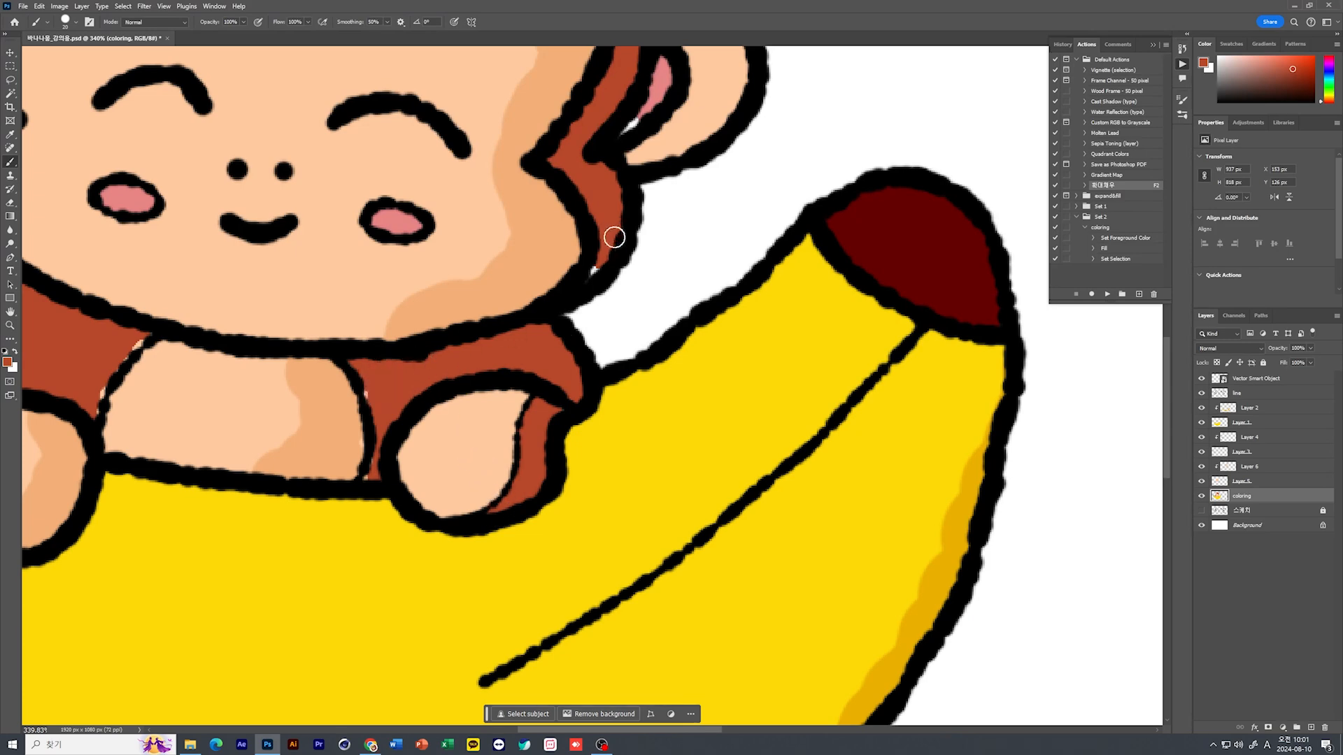
drag(618, 167, 634, 433)
mouse_move(645, 354)
mouse_down()
mouse_move(612, 380)
mouse_move(609, 424)
mouse_up()
key(i)
click(650, 376)
key(b)
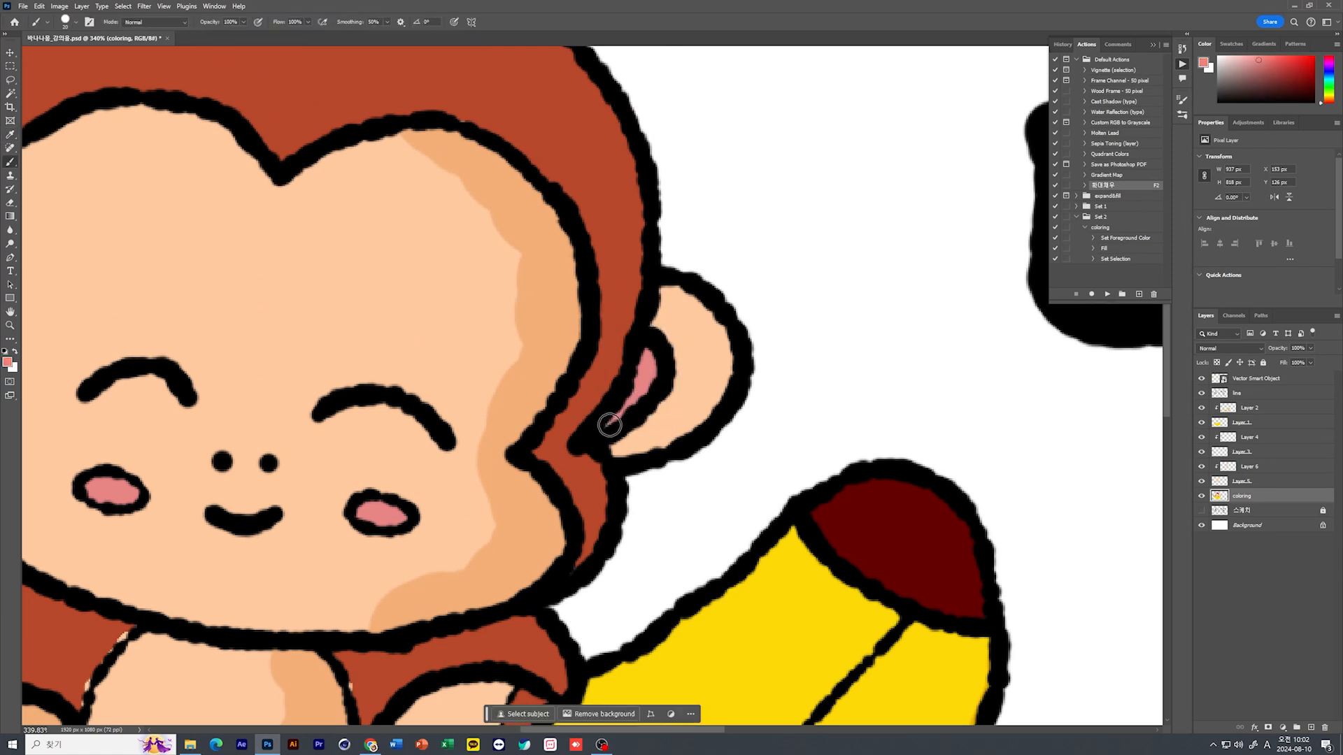
Create a new layer and move it directly below the coloring layer to hold the background color
scroll(609, 425, down, 3)
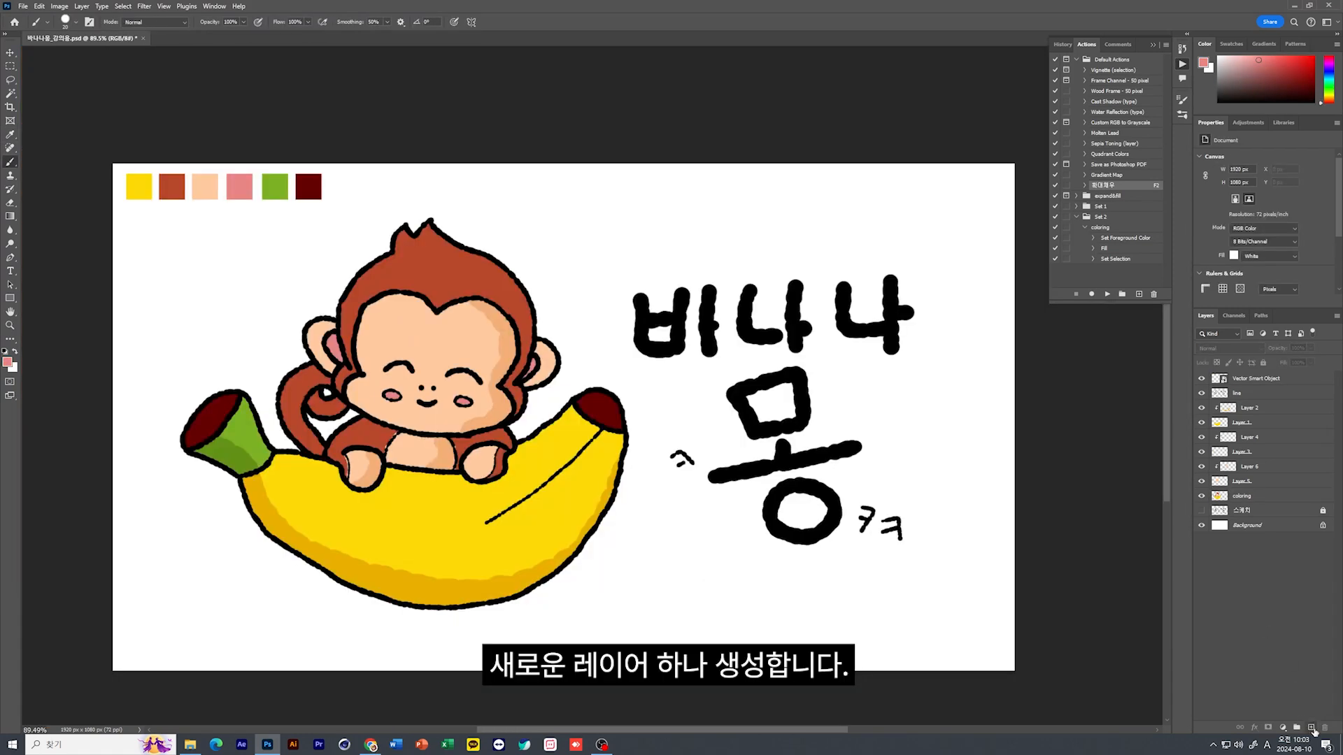
click(1312, 728)
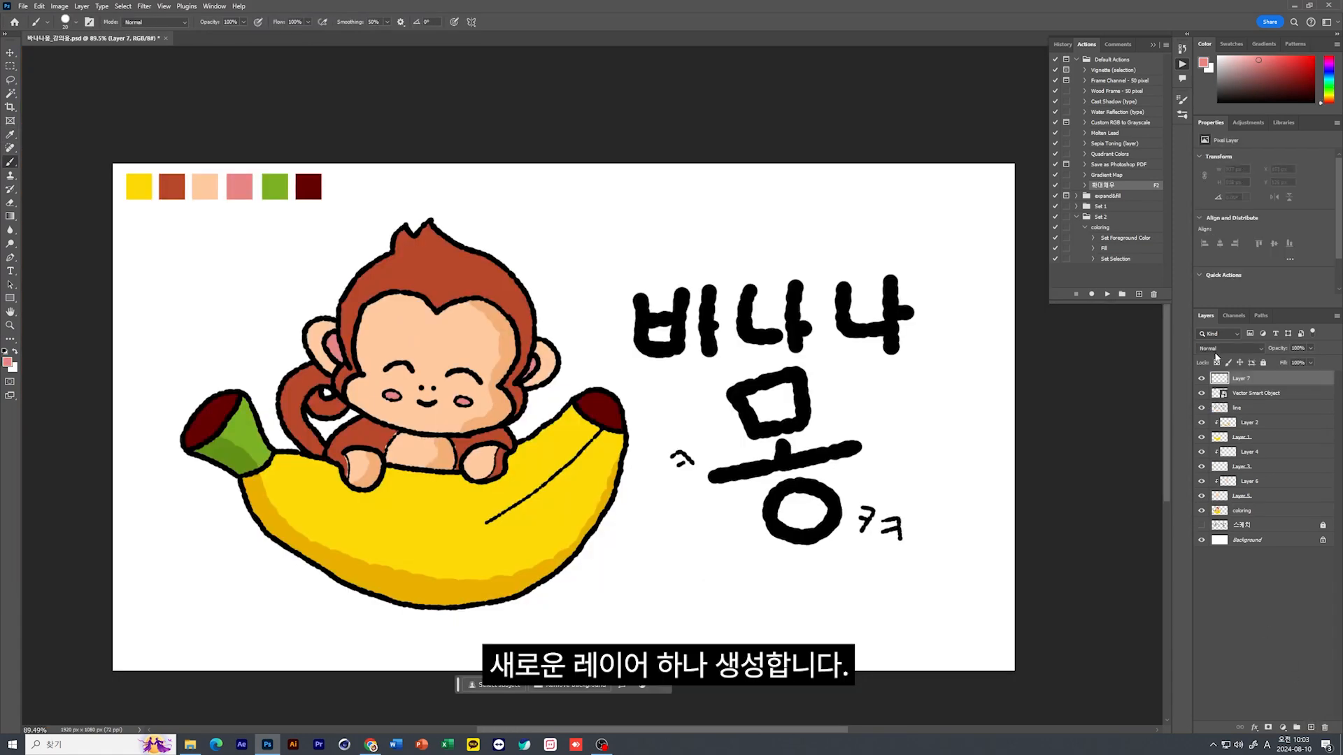
drag(1243, 390, 1237, 530)
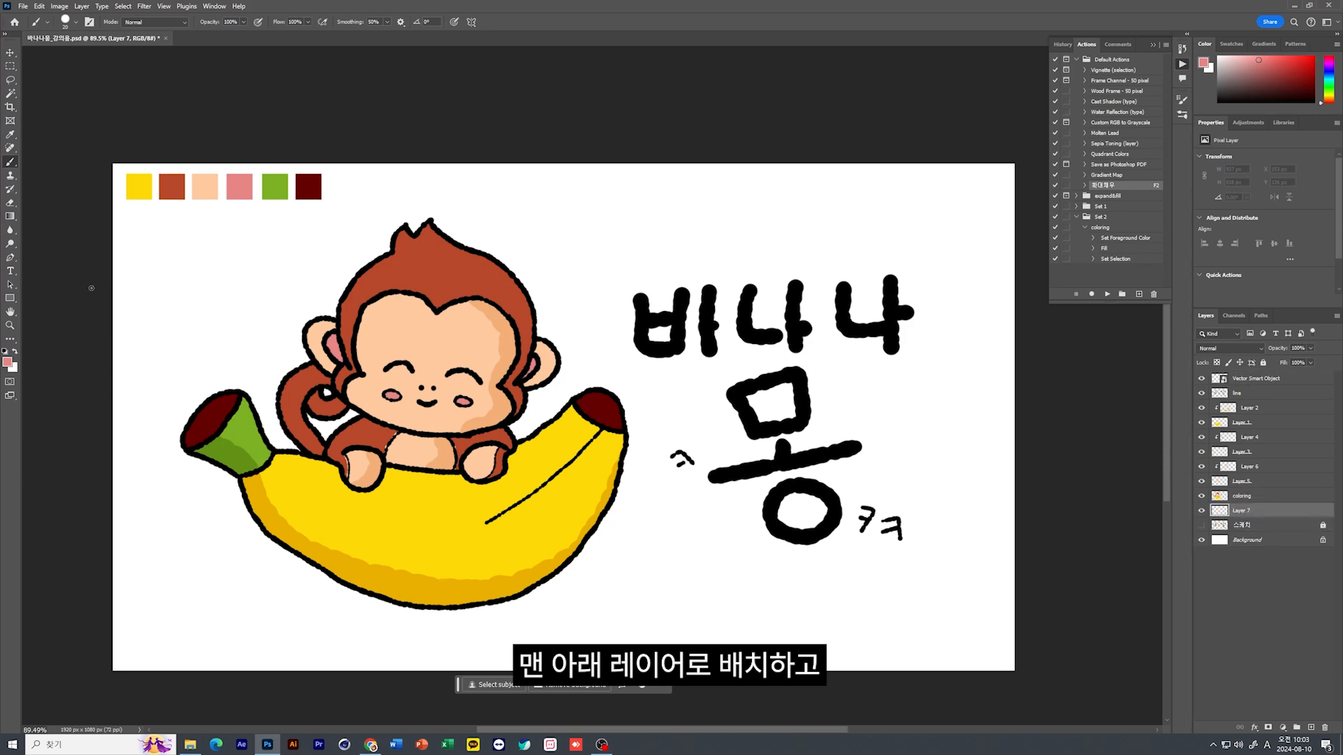
Change the foreground color to a very light cyan with a hue of 188°
click(7, 361)
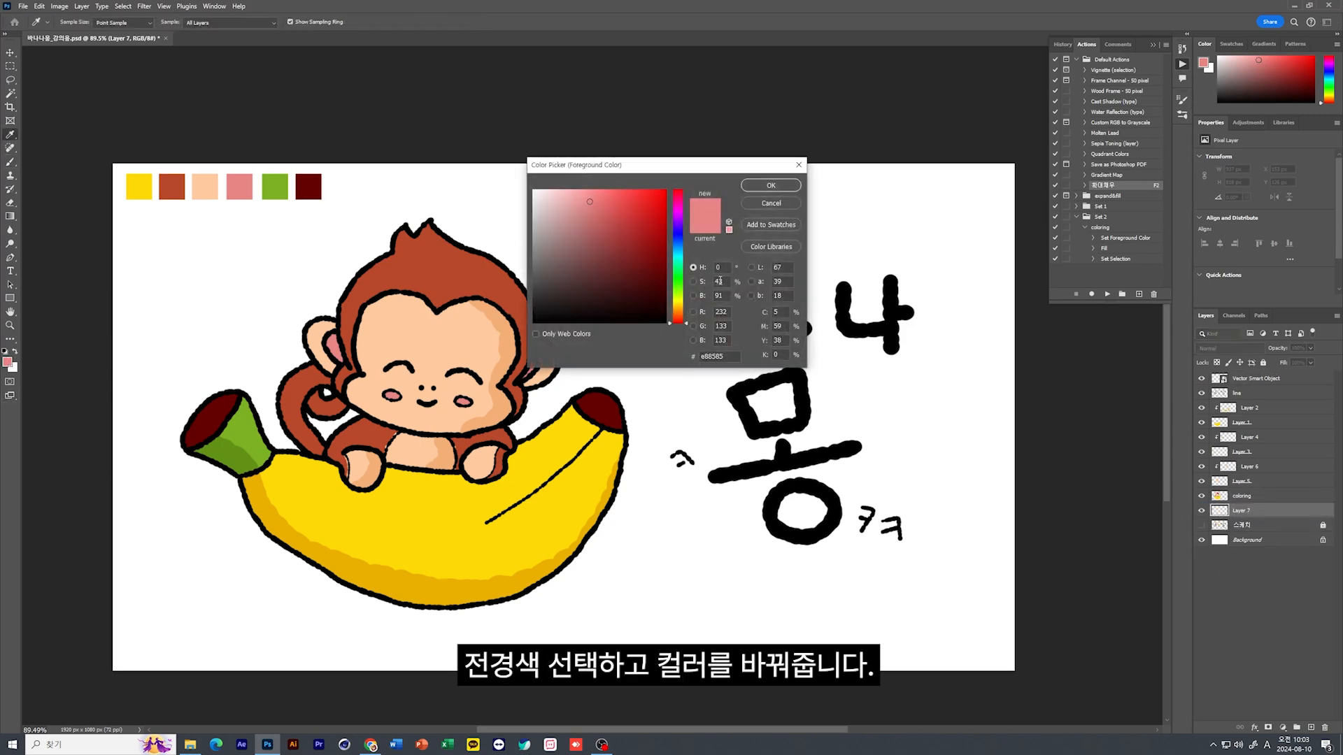
drag(681, 274, 675, 255)
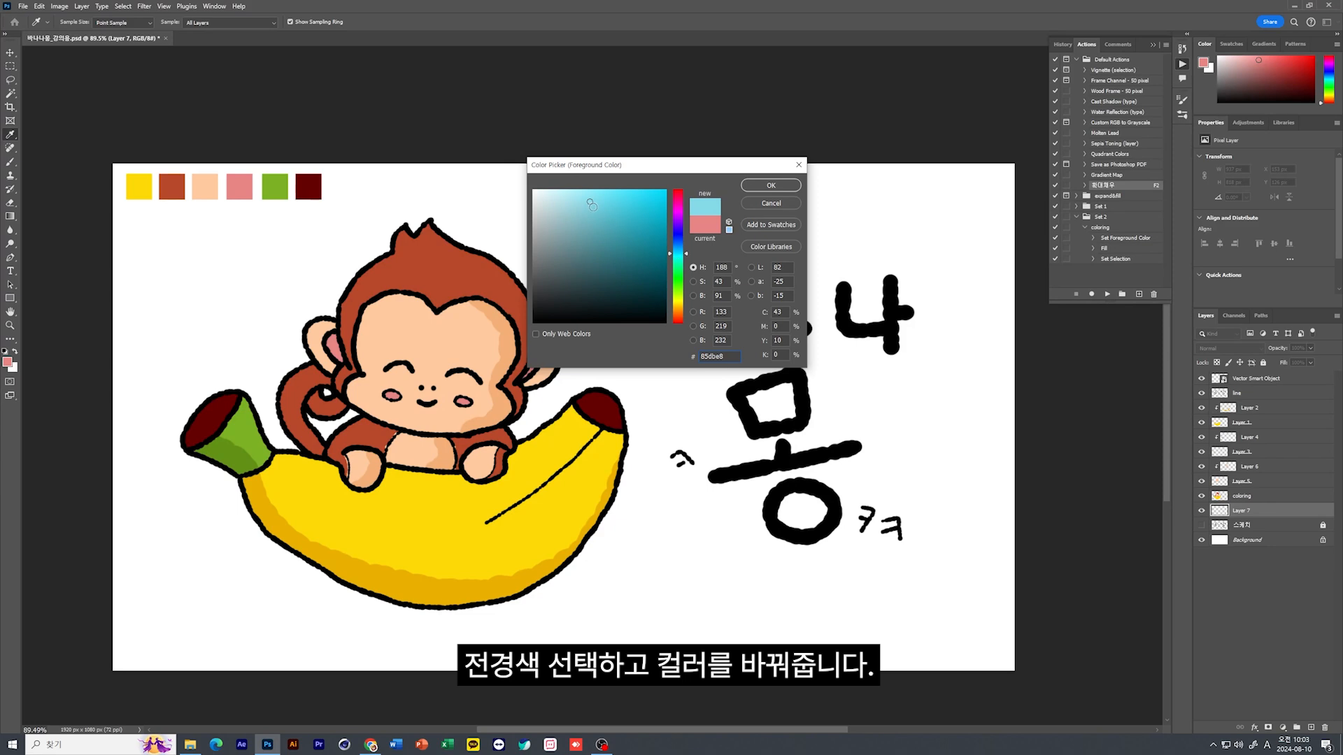
drag(591, 205, 575, 190)
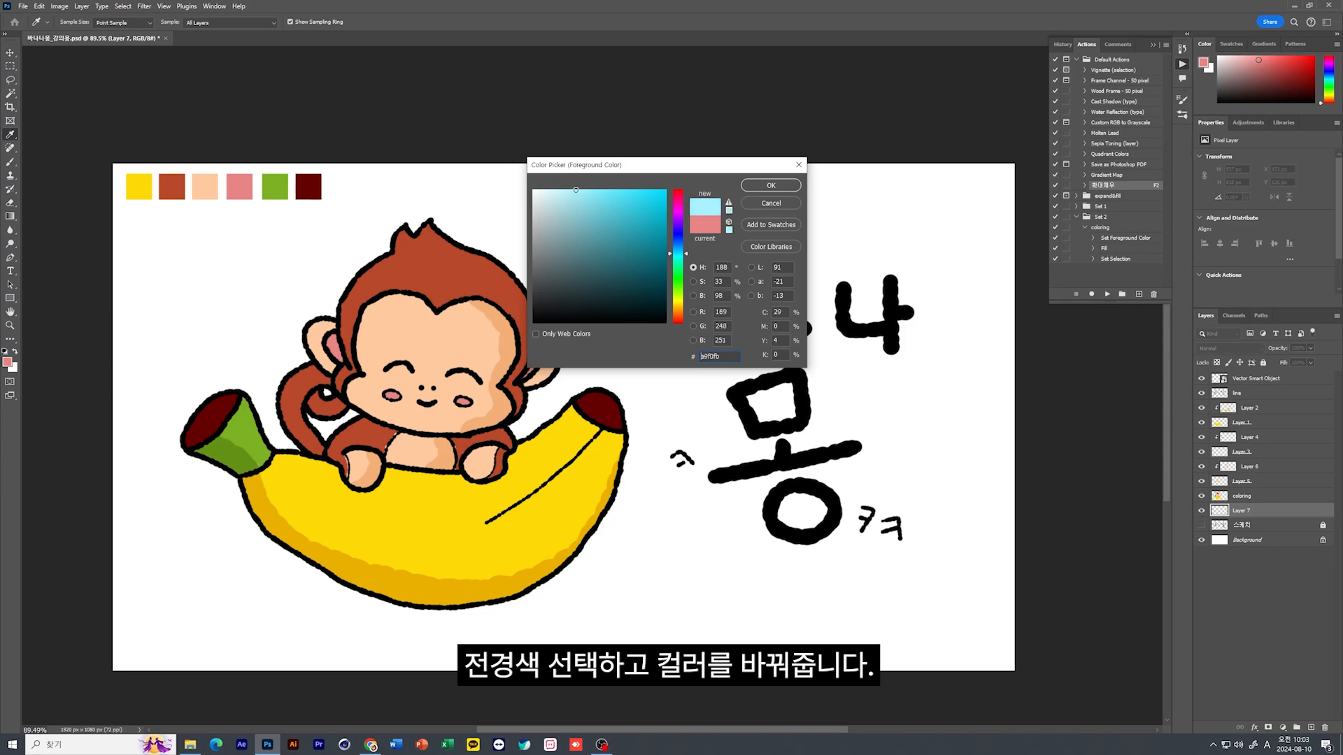
click(772, 185)
Fill the new background layer with the foreground color in Normal mode at 100% opacity, and deselect the layer
click(41, 6)
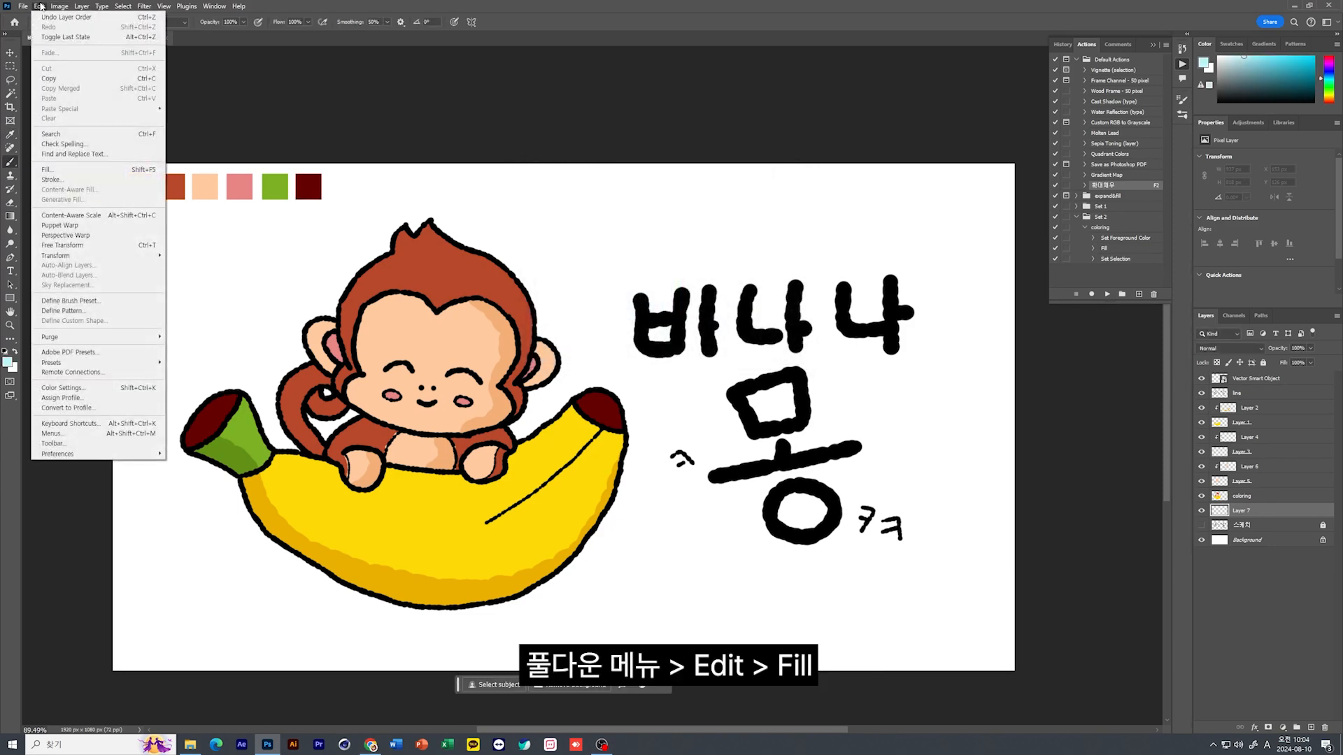
click(47, 169)
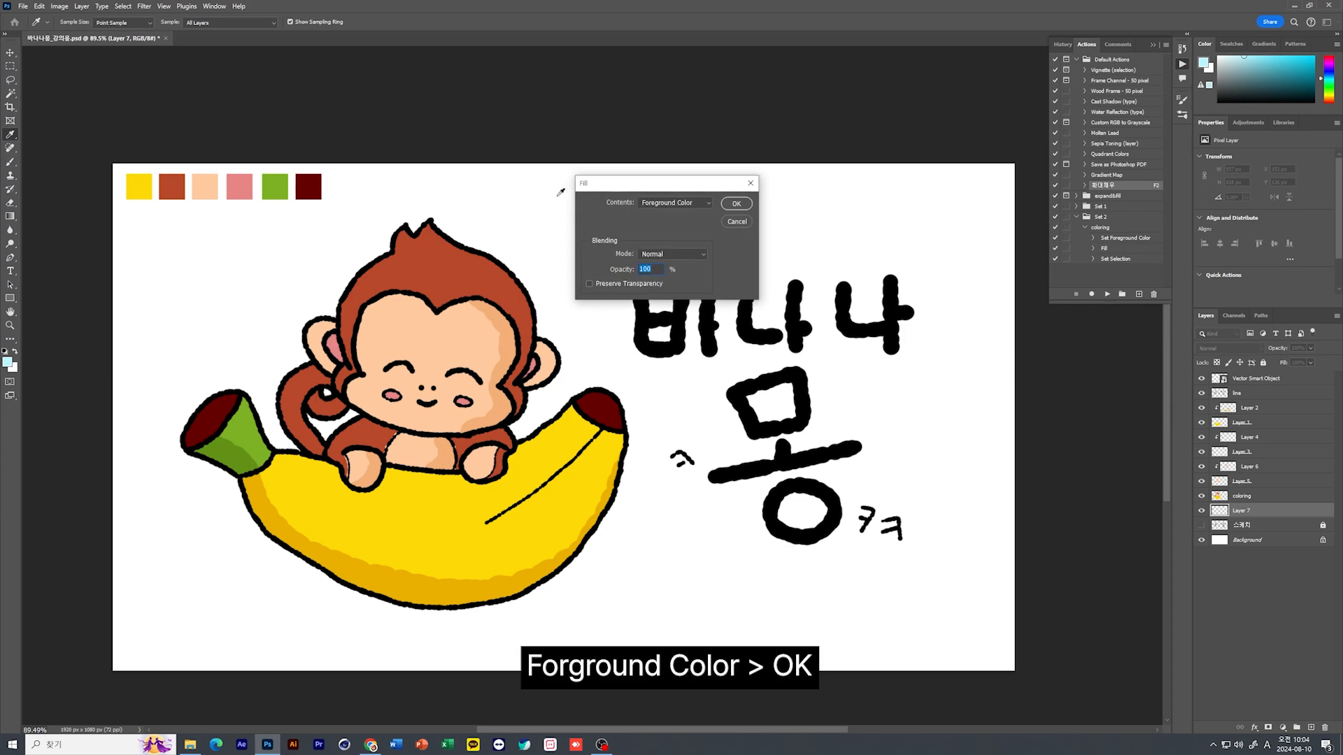
click(724, 204)
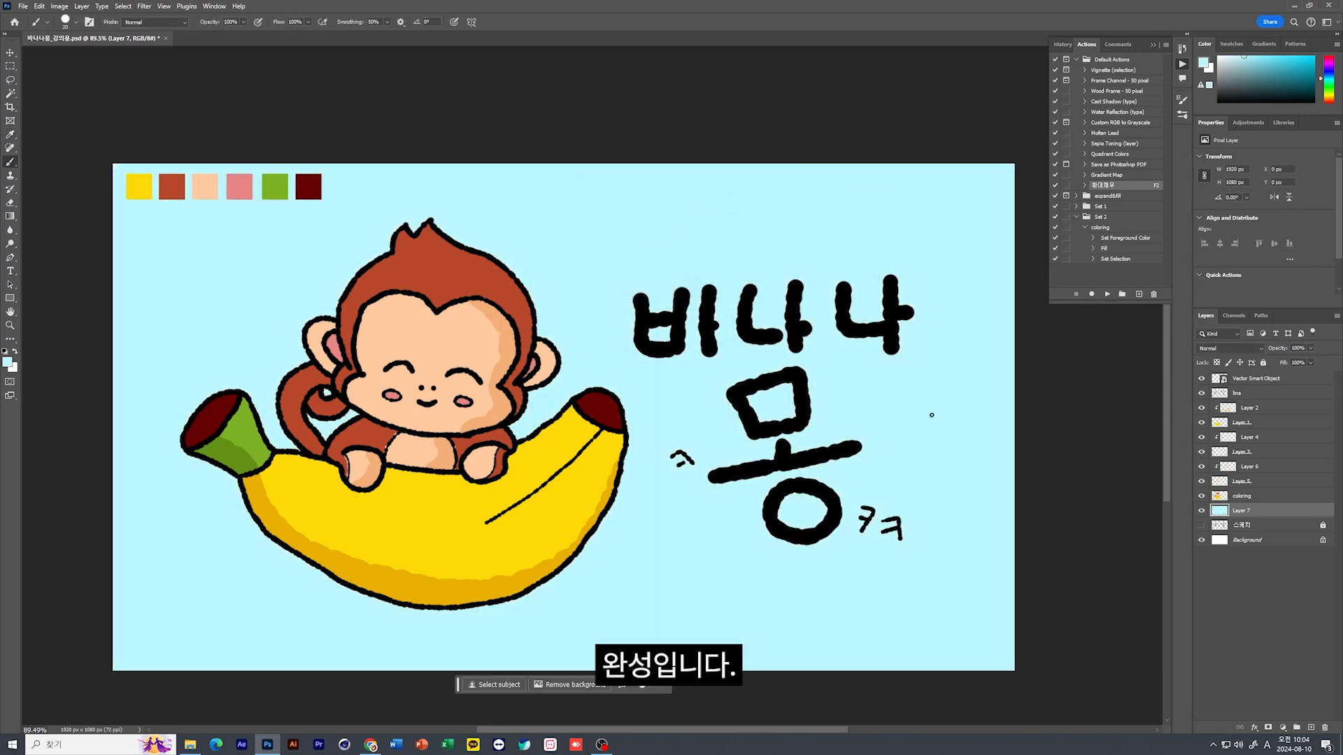
click(1303, 629)
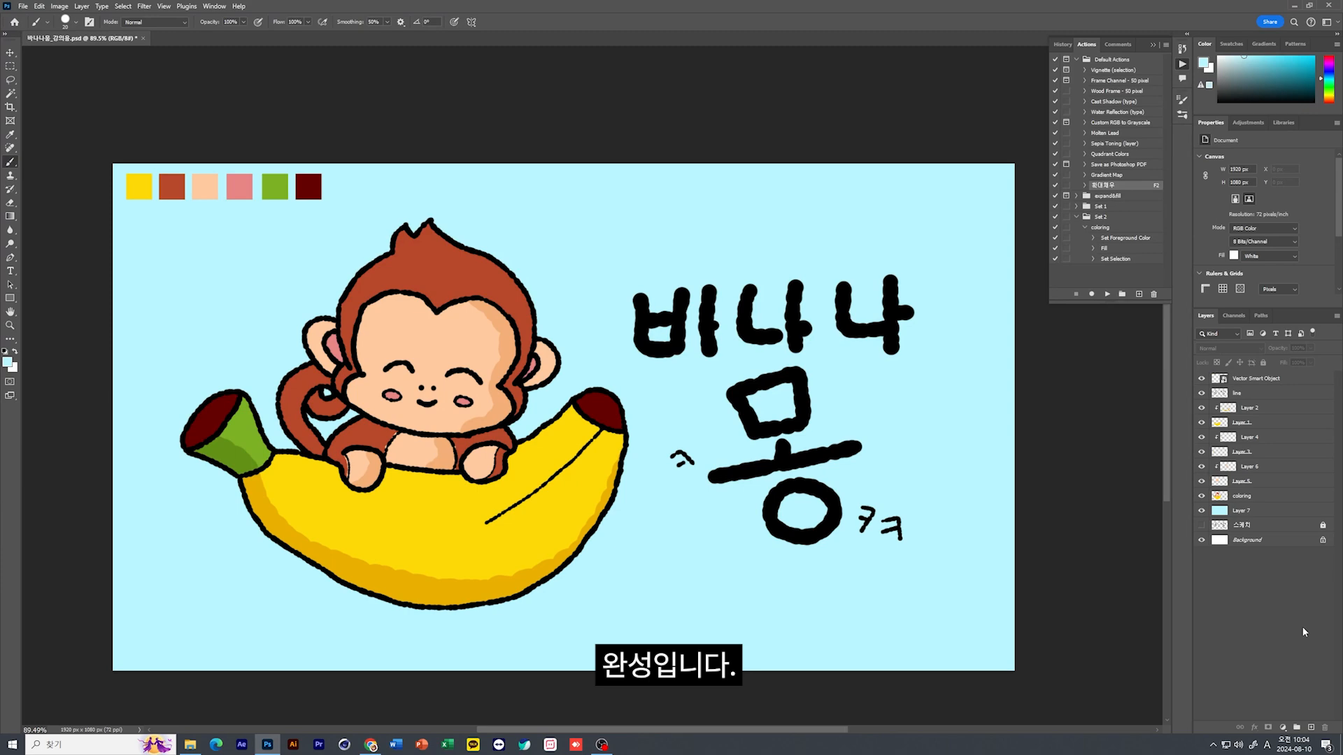